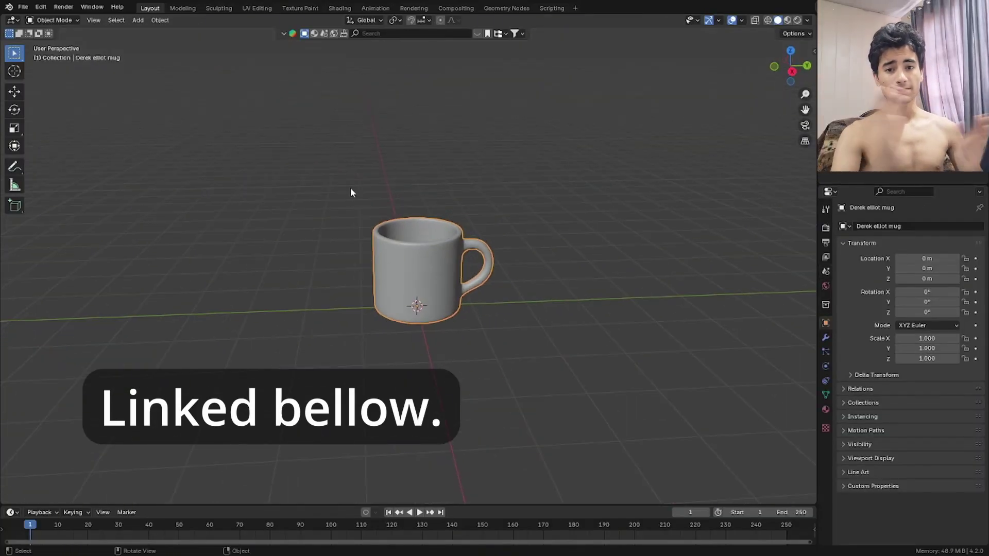
Step: Add a cube at the world origin as a size reference for the mug
middle_click_drag(350, 192, 349, 249)
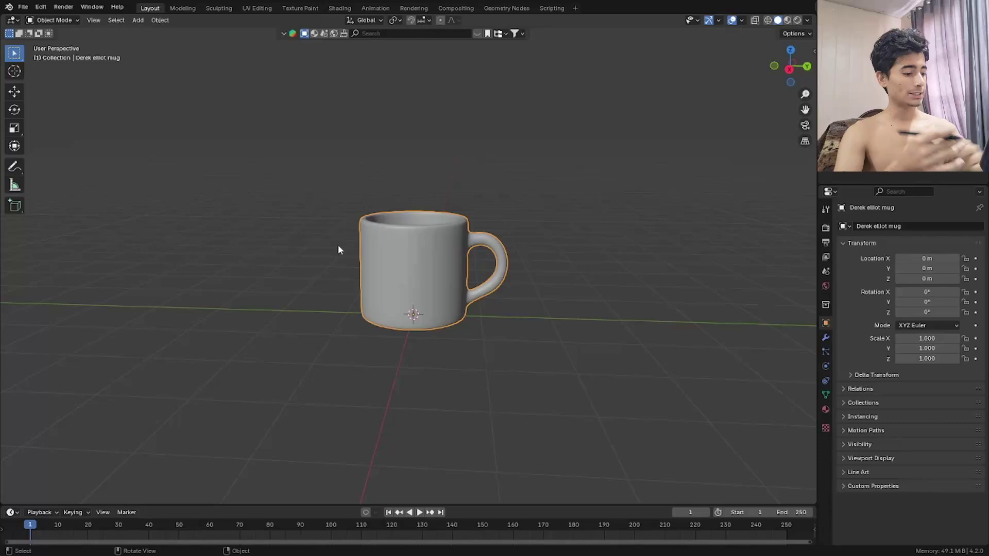
key("shift+a")
mouse_move(315, 258)
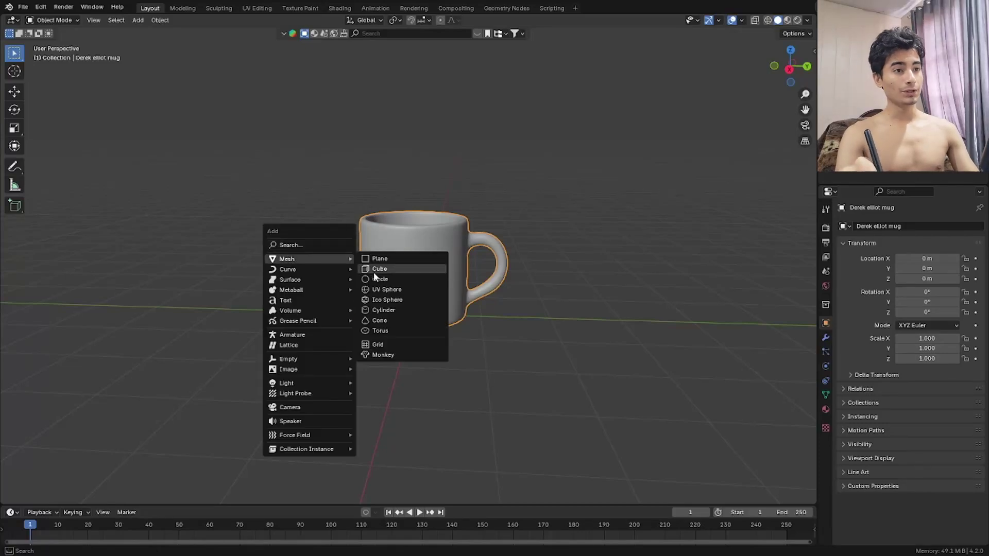
left_click(372, 271)
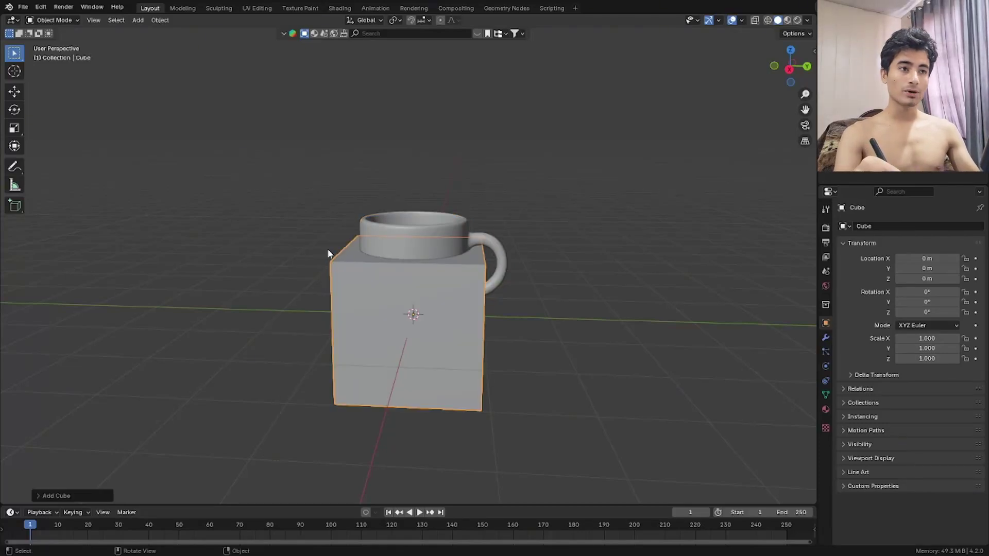
middle_click_drag(329, 253, 403, 349)
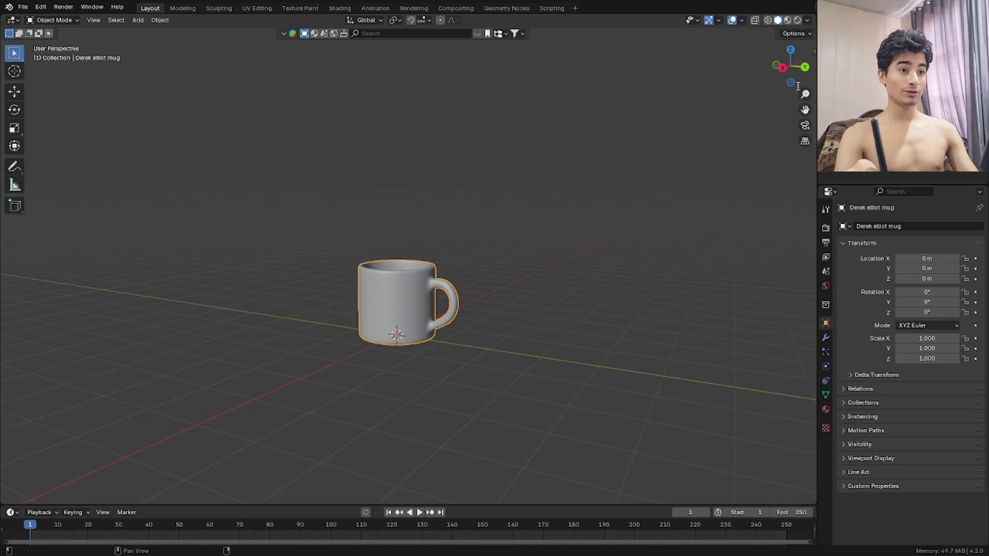
Step: Scale the mug up by a factor of 5
key("s")
key("5")
key("Return")
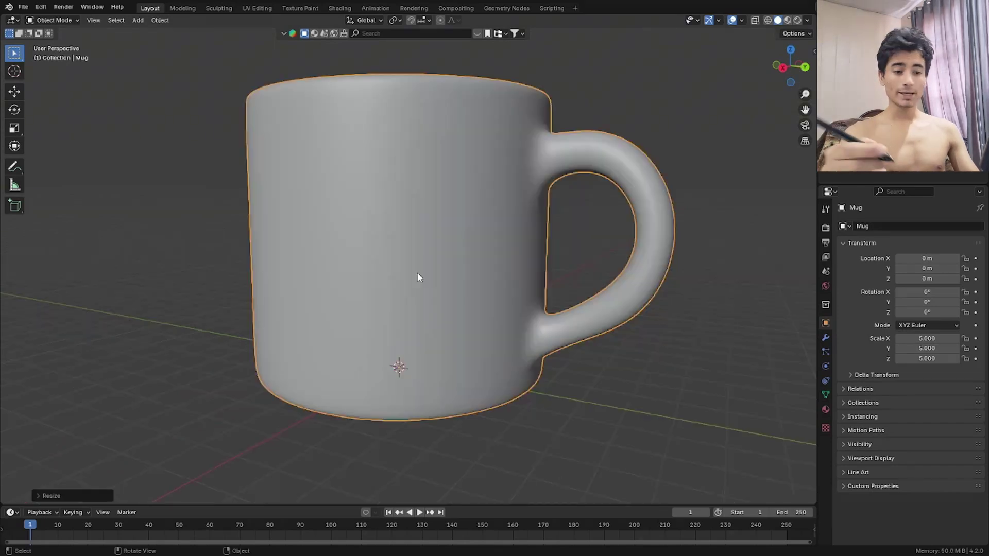
middle_click_drag(417, 276, 437, 265)
scroll(446, 357, "down", 6)
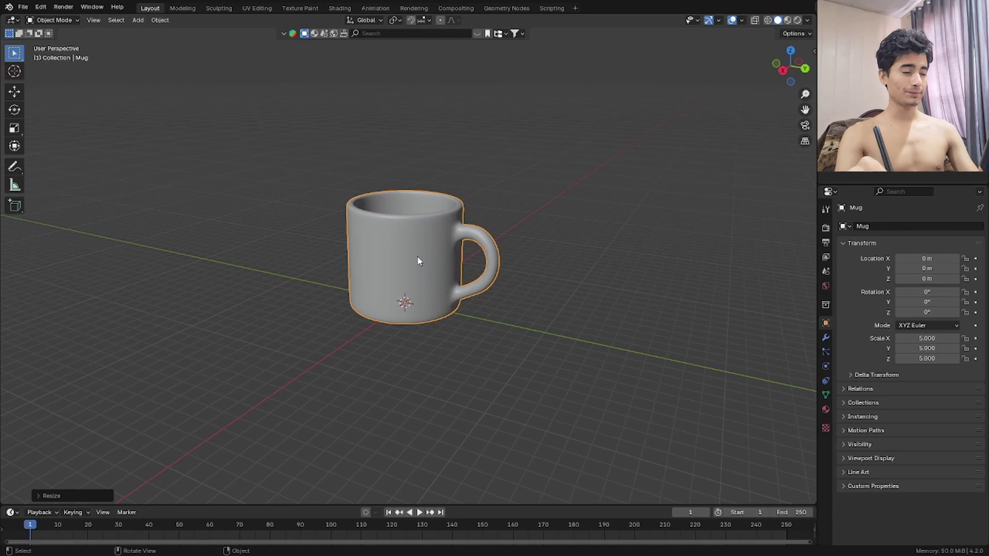
Step: Select a horizontal loop around the middle of the mug's body and snap the 3D cursor to it
middle_click_drag(420, 262, 448, 278)
key("Tab")
left_click(437, 243, "alt")
middle_click_drag(437, 242, 435, 227)
key("shift+s")
key("shift+s")
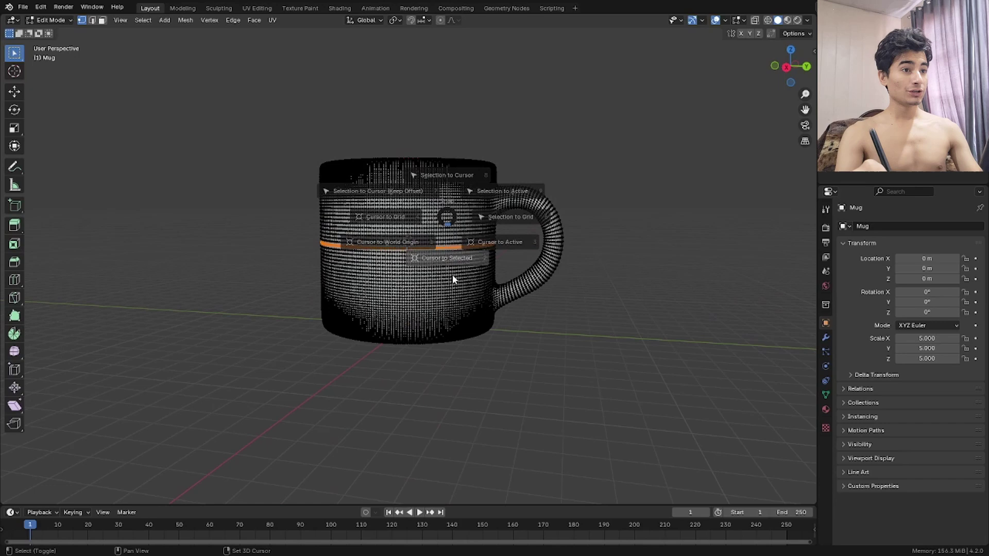
key("Escape")
Step: Return to Object Mode and set the mug's origin to the 3D cursor
key("Tab")
right_click(461, 265)
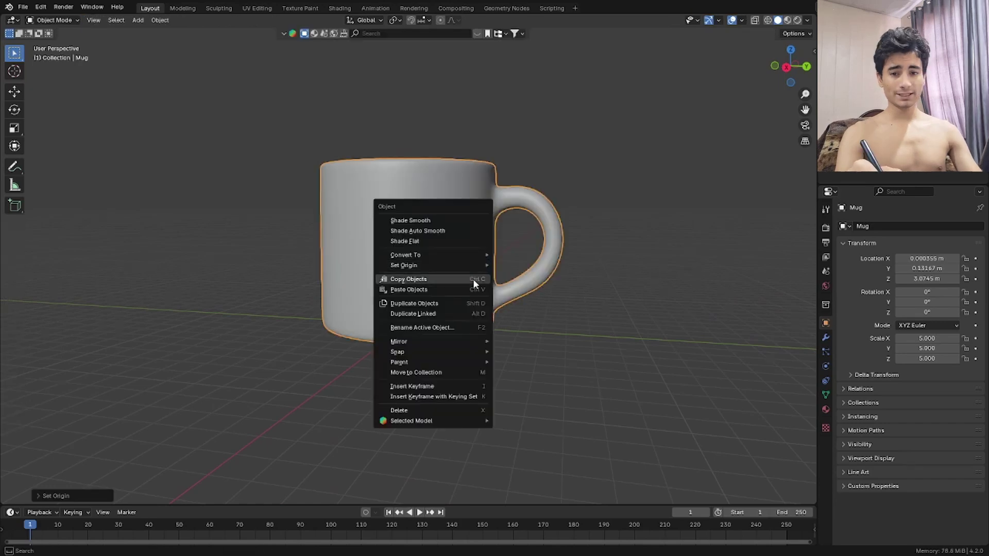
mouse_move(458, 263)
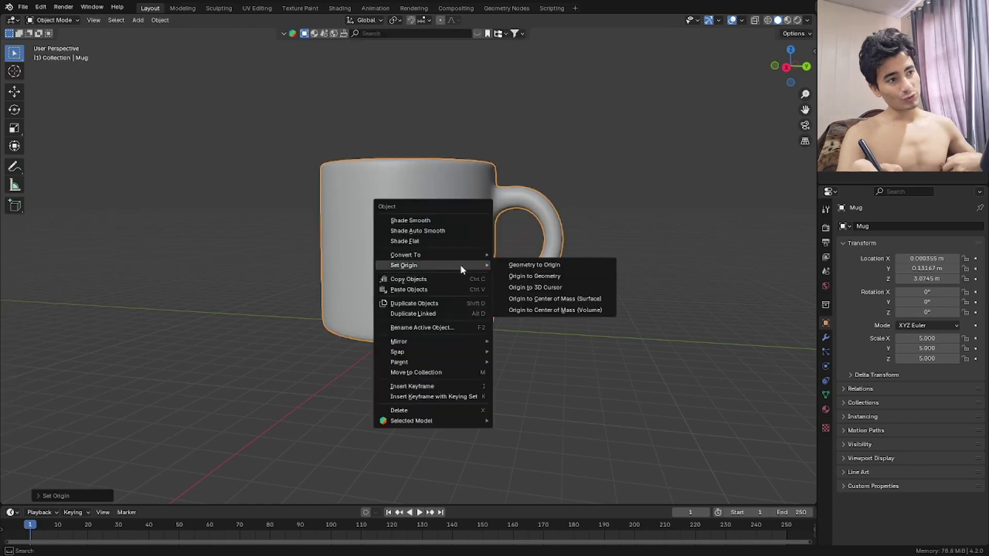
left_click(510, 287)
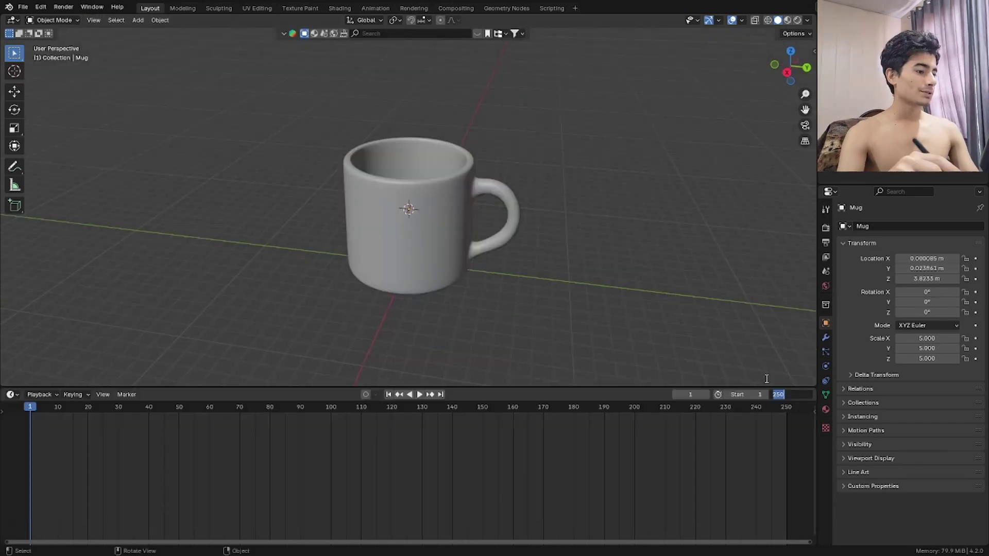
Step: Set the animation's end frame to 150 and fit the frame range in the timeline
type("150")
key("Return")
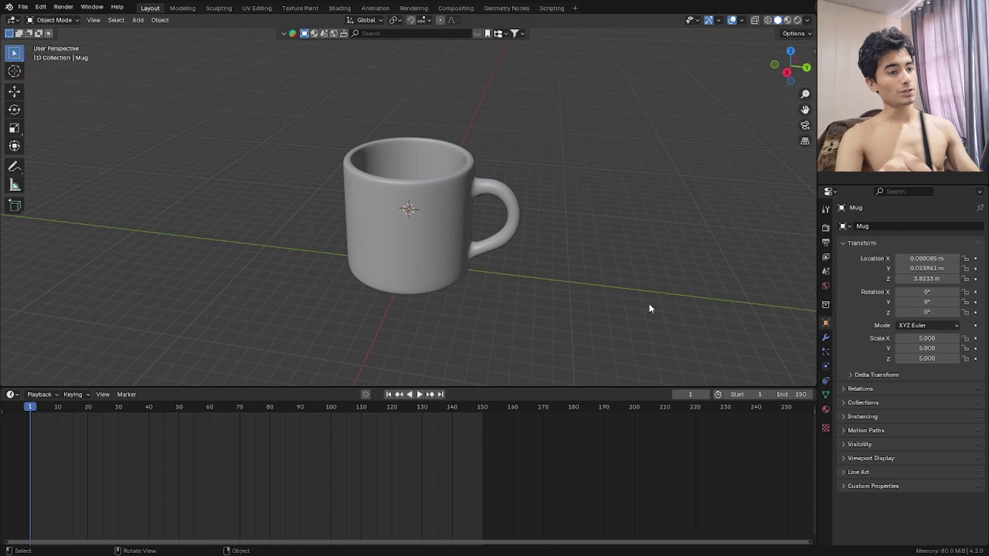
mouse_move(483, 490)
middle_mouse_down()
mouse_move(522, 491)
mouse_move(521, 470)
mouse_move(556, 487)
middle_mouse_up()
scroll(494, 464, "up", 2)
scroll(541, 475, "up", 1)
Step: Select the mug and duplicate it in place
left_click(385, 228)
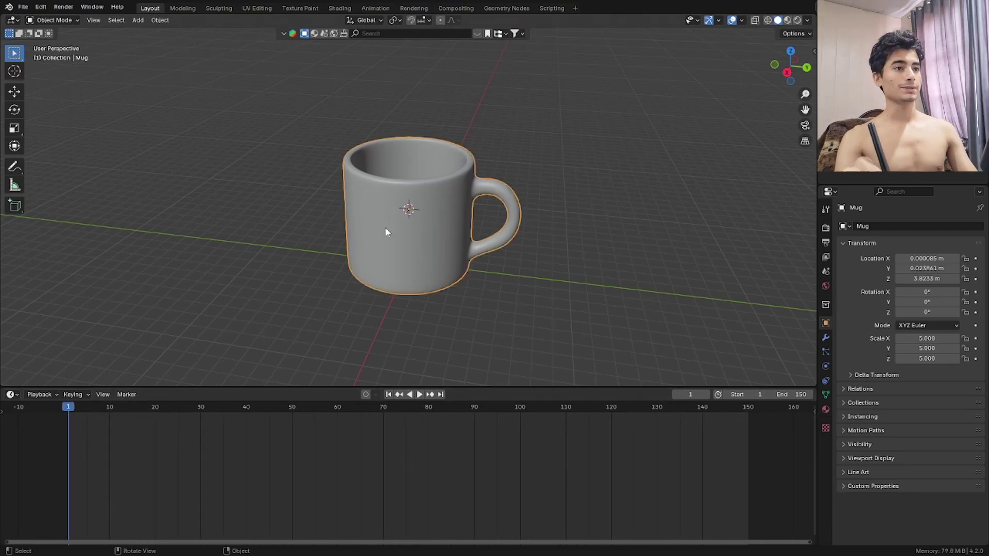
middle_click_drag(385, 227, 413, 249)
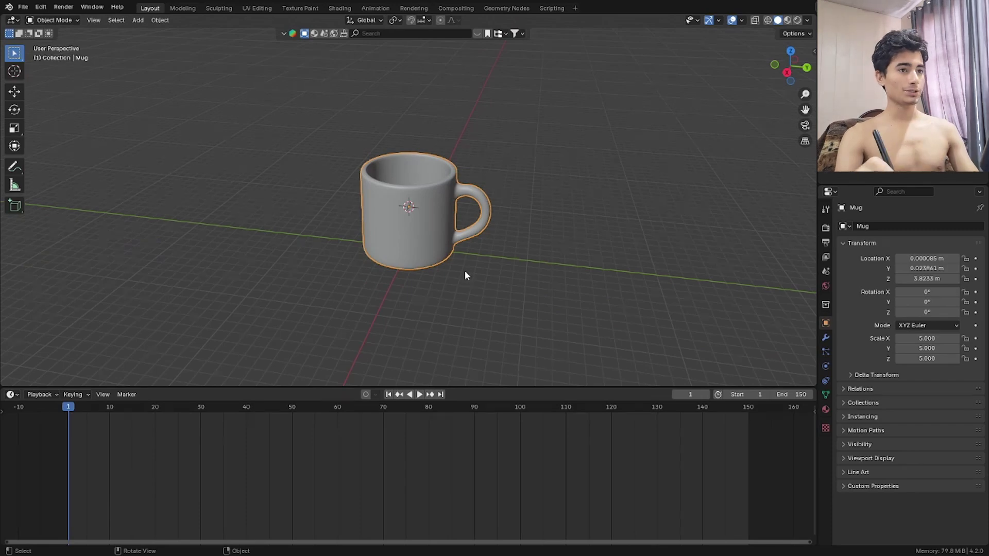
middle_click_drag(464, 270, 506, 199)
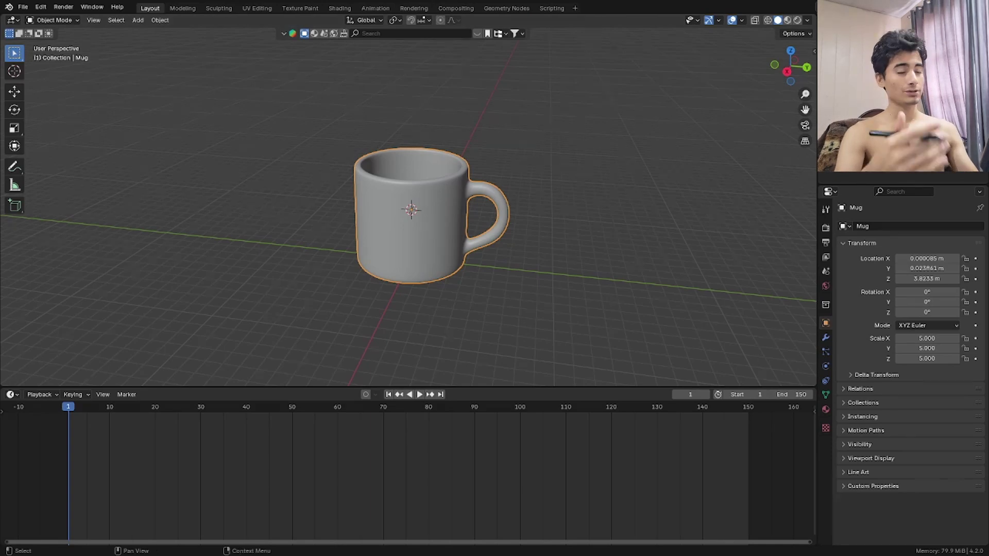
key("shift+d")
key("Escape")
Step: Add rigid body physics of type Active to the duplicated mug
left_click(826, 352)
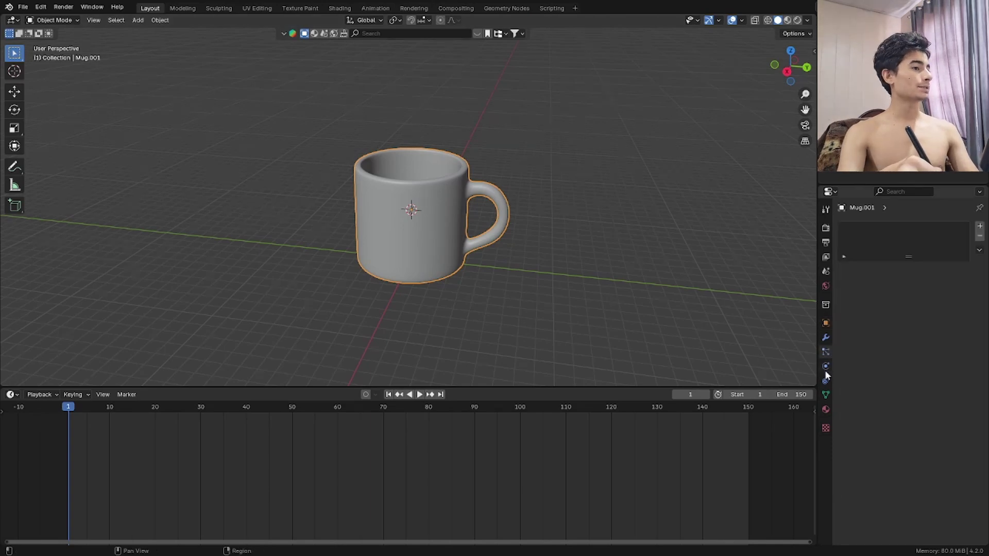
left_click(826, 367)
left_click(953, 248)
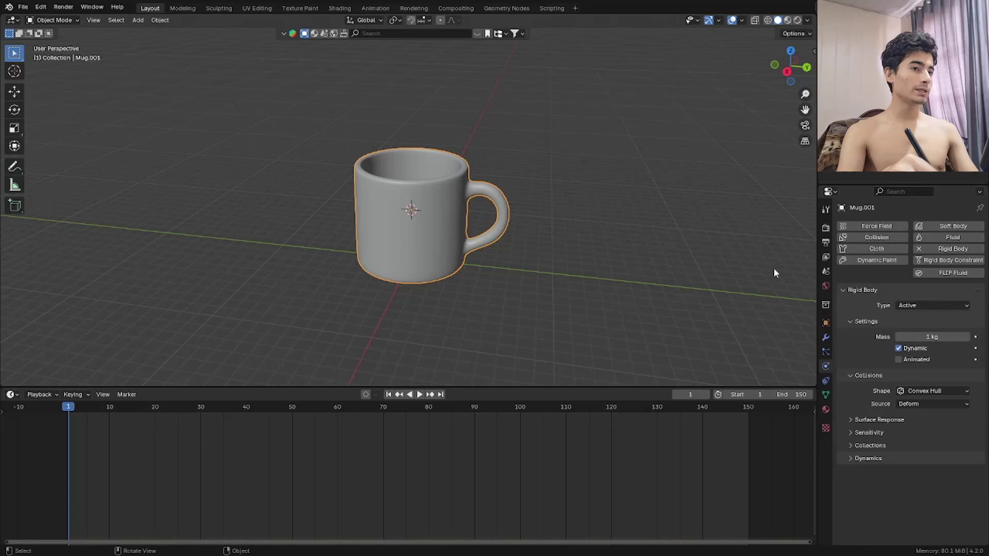
scroll(775, 273, "up", 2)
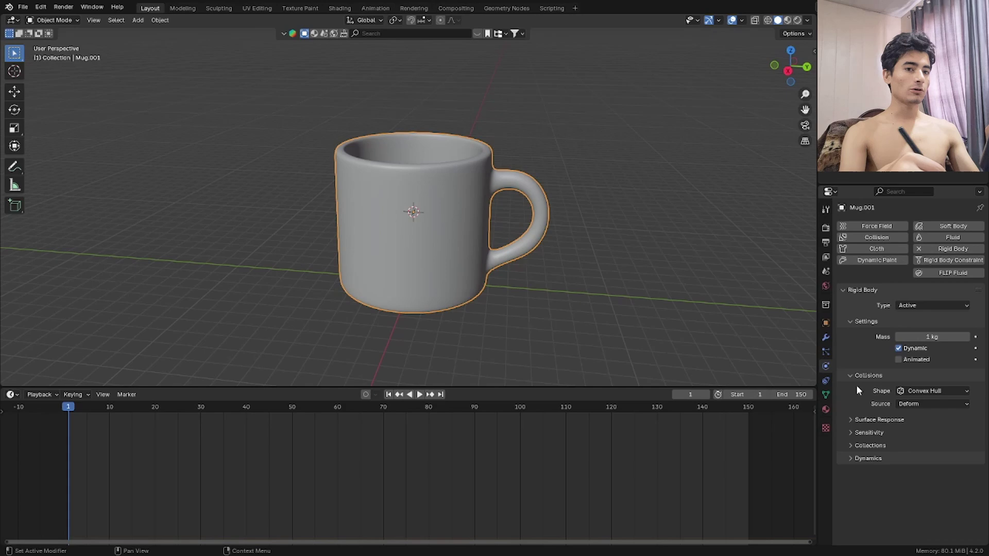
Step: At frame 5, enable the rigid body's Animated option and keyframe it
left_click_drag(72, 406, 85, 411)
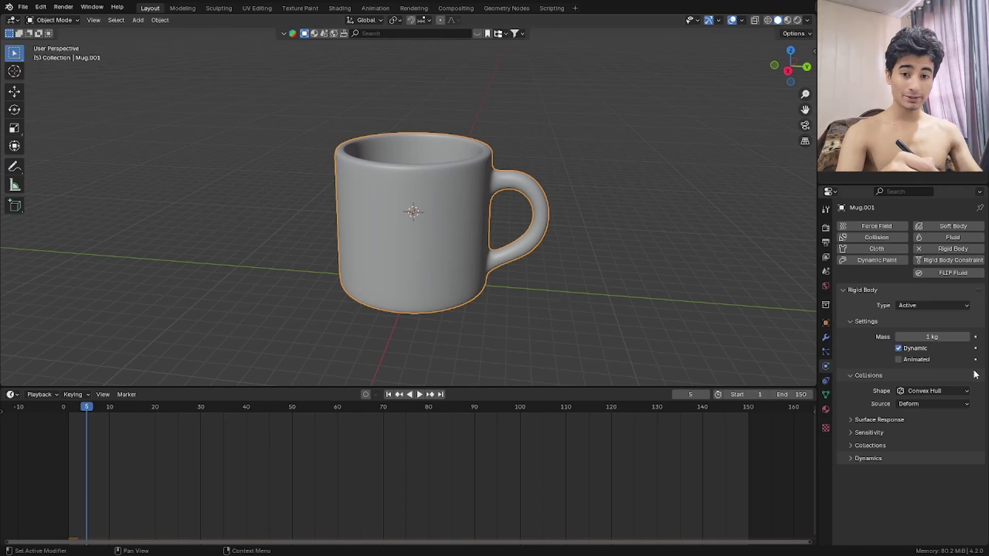
left_click(899, 360)
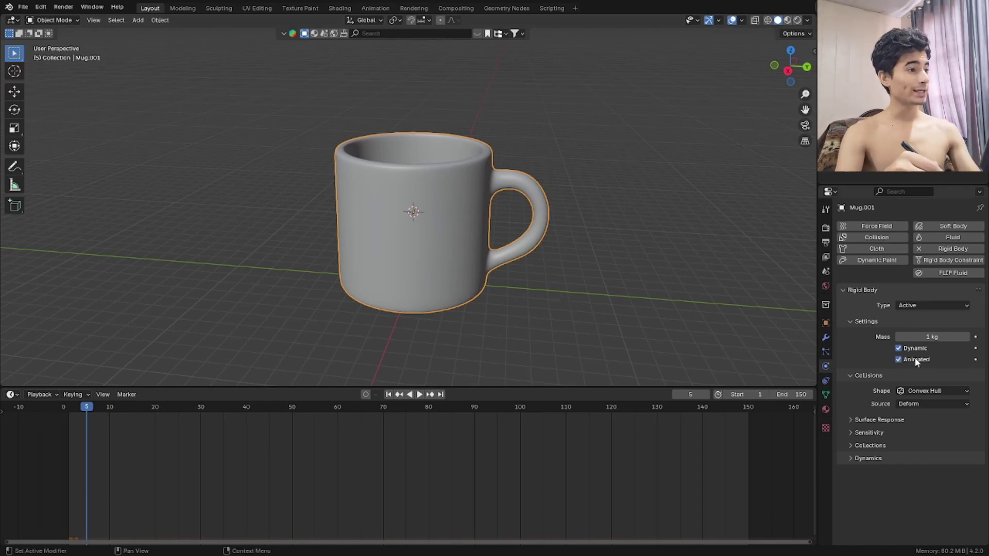
left_click(976, 360)
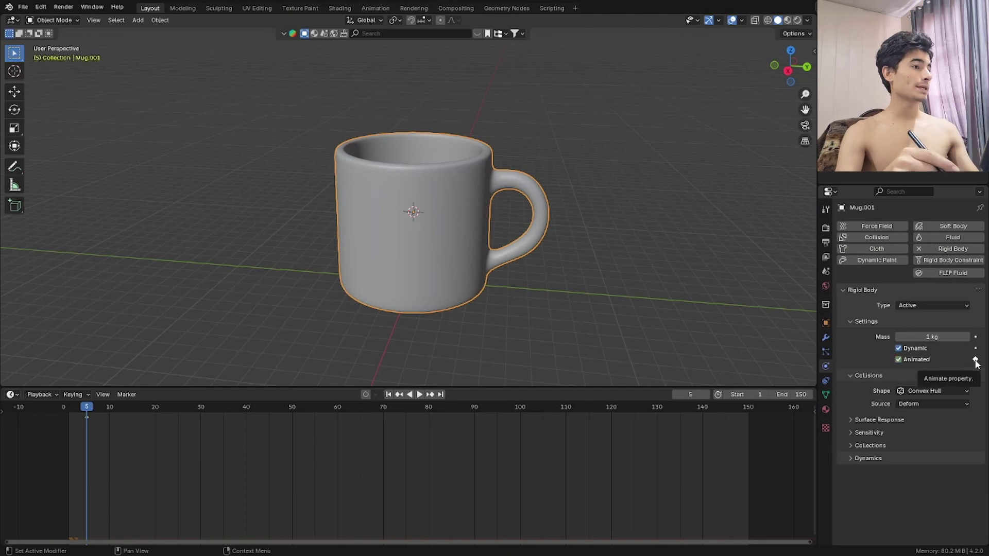
Step: At frame 6, disable the rigid body's Animated option and keyframe it
key("Right")
left_click(909, 358)
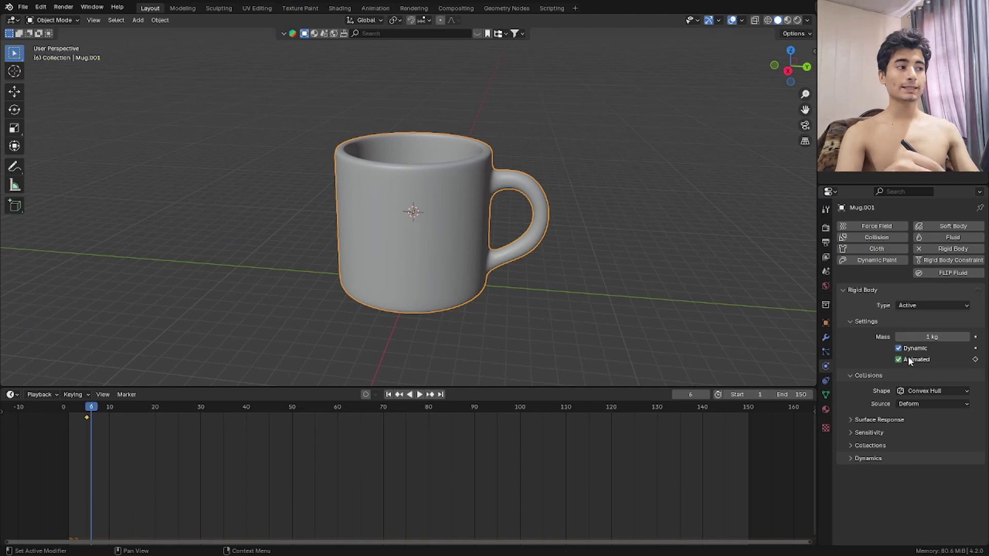
left_click(975, 360)
Step: Go back to frame 5 and keyframe the duplicated mug's scale at 5.000
key("Left")
key("Left")
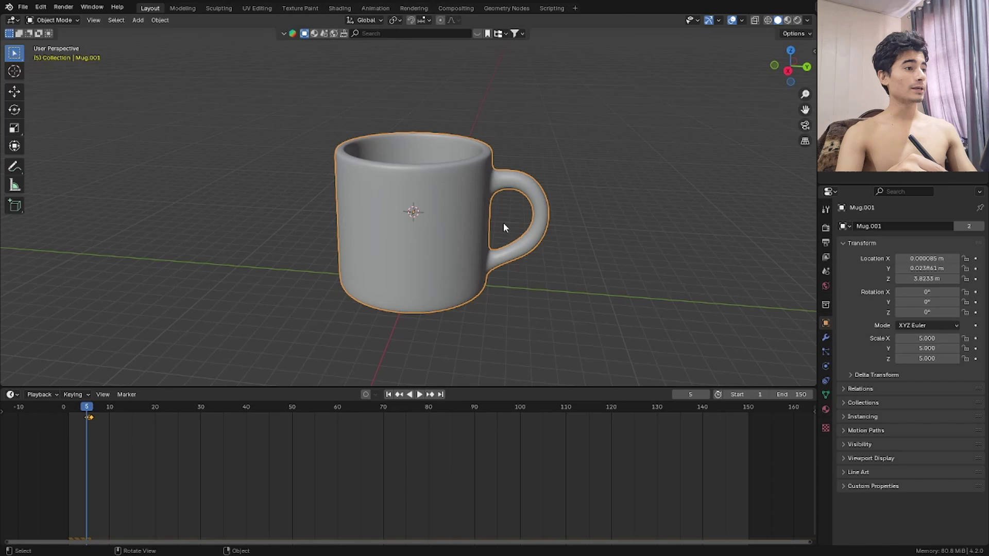
key("i")
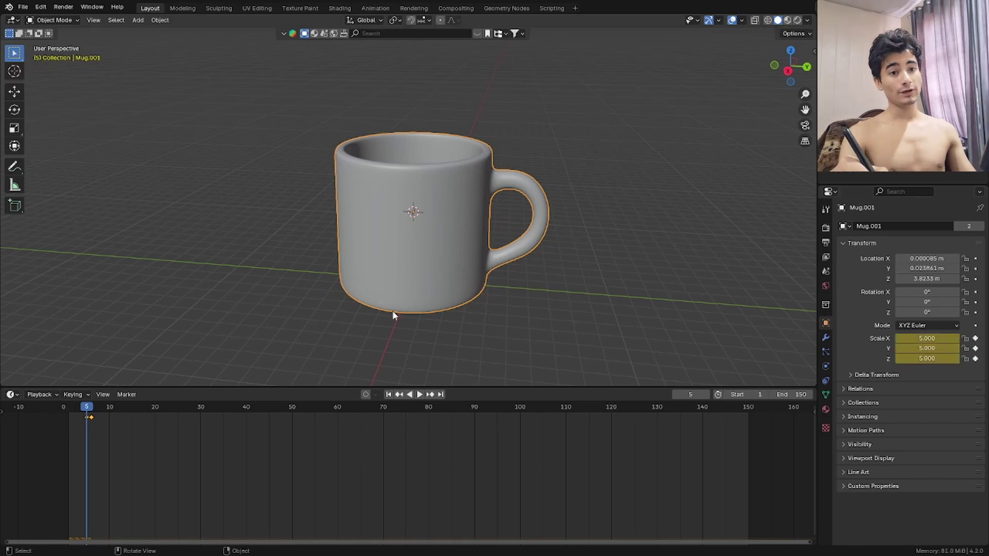
Step: At frame 4, scale the duplicated mug to 0 and keyframe its scale
key("Left")
key("s")
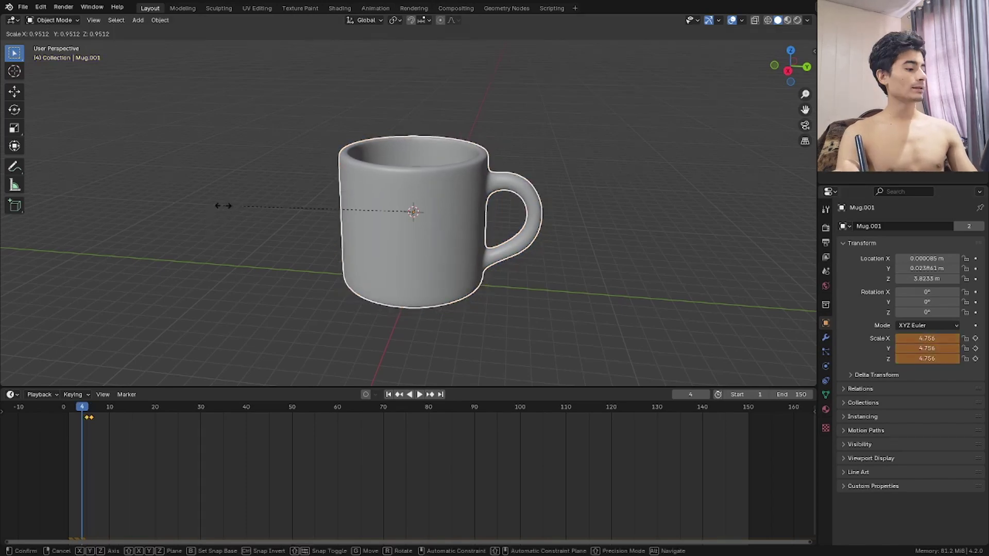
key("0")
key("Return")
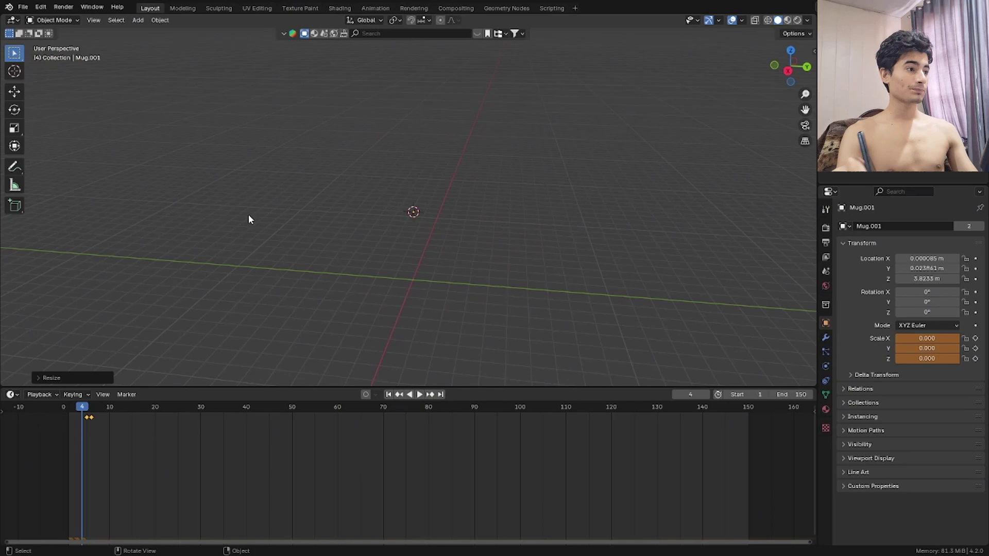
key("i")
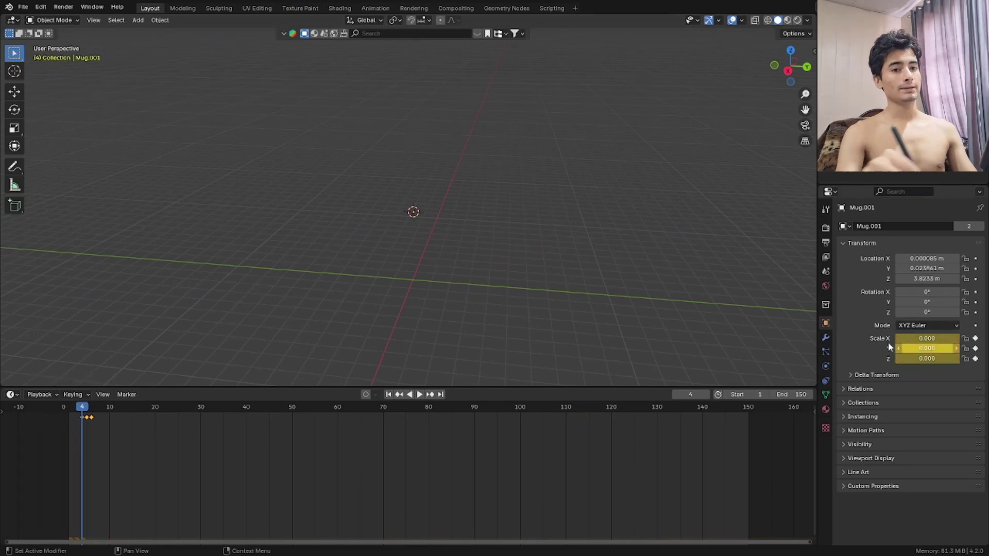
Step: Play the animation from frame 1 to check how the duplicated mug appears
left_click(68, 407)
key("space")
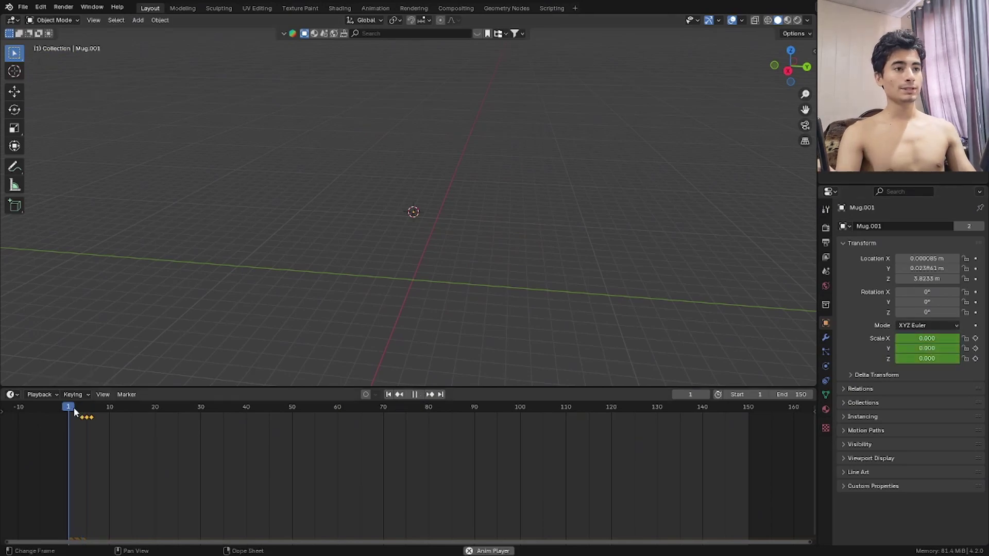
left_click(69, 410)
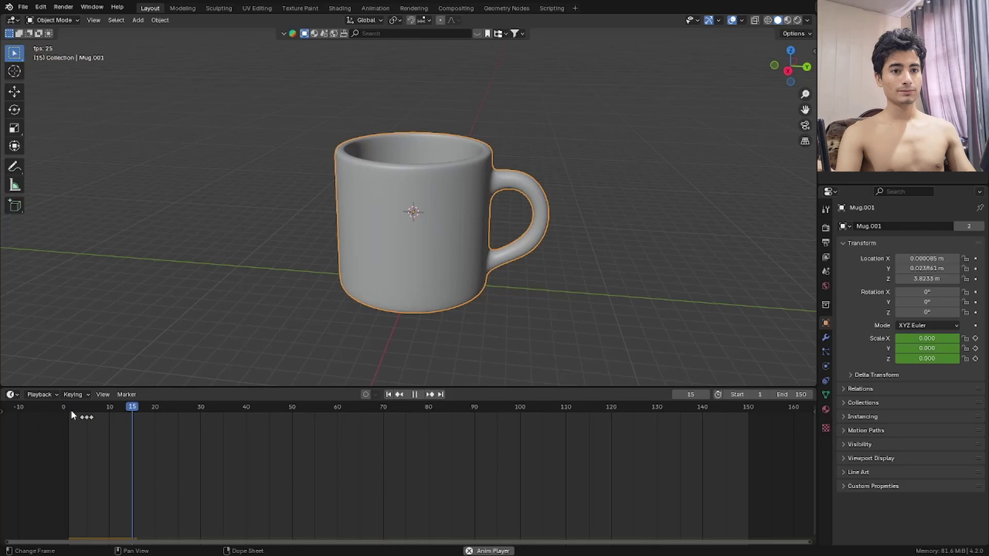
left_click(70, 411)
key("space")
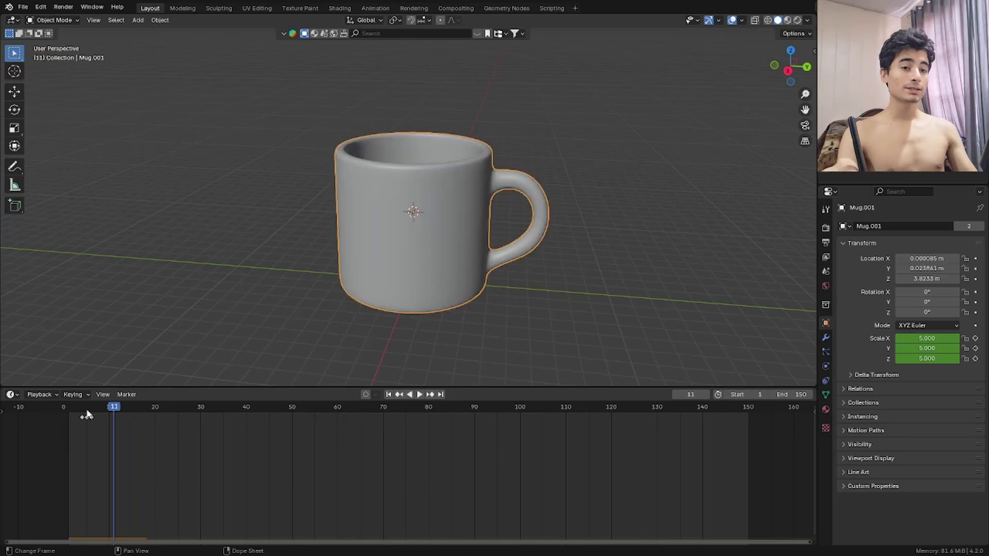
key("space")
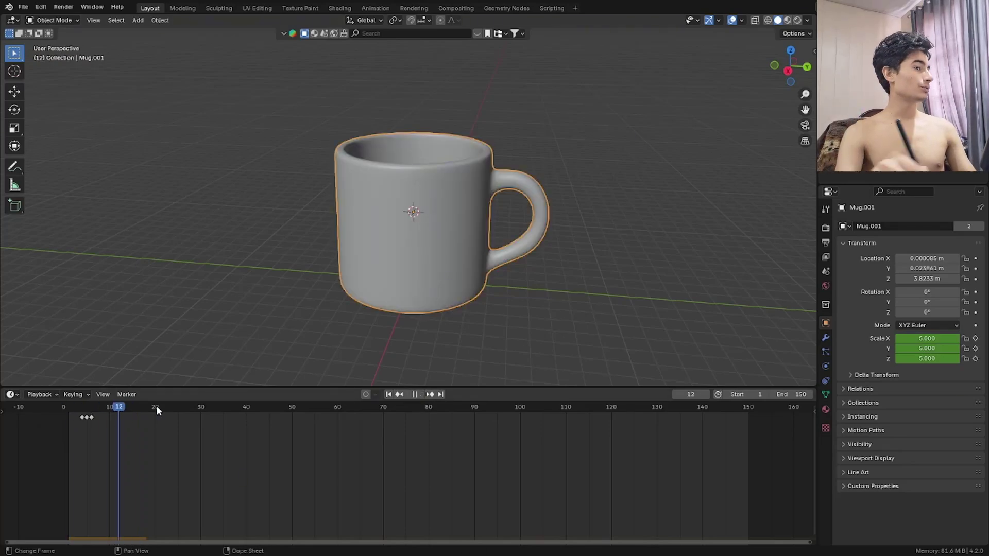
key("space")
Step: Turn off gravity in the scene settings
left_click(826, 272)
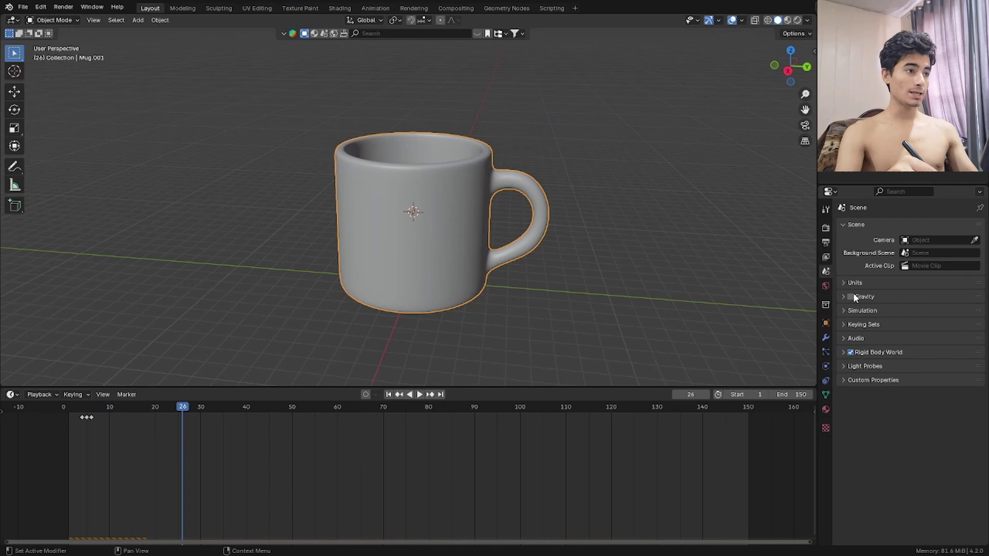
Step: Add a Force force field at the scene's centre and enlarge its display size to about 5 so its rings surround the mug
key("shift+a")
mouse_move(269, 333)
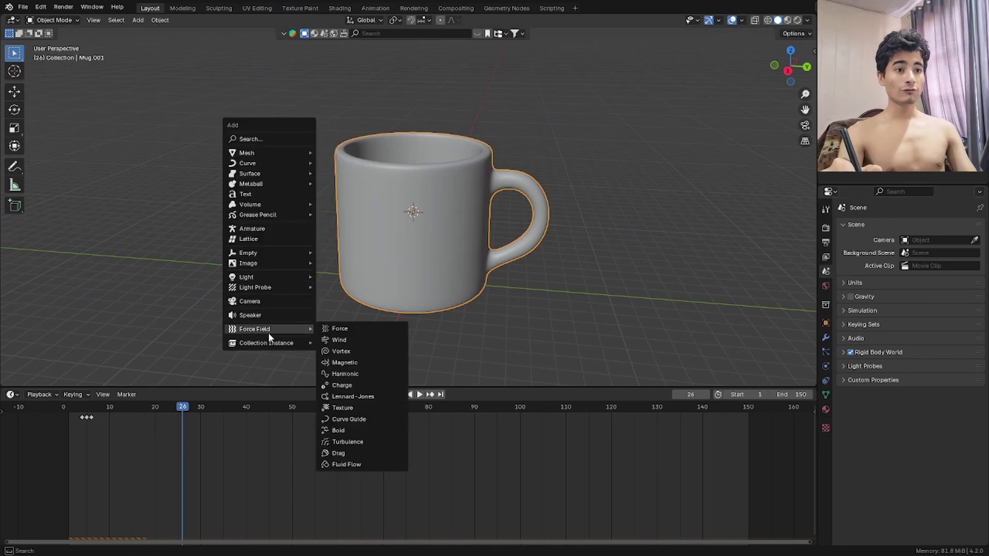
left_click(344, 328)
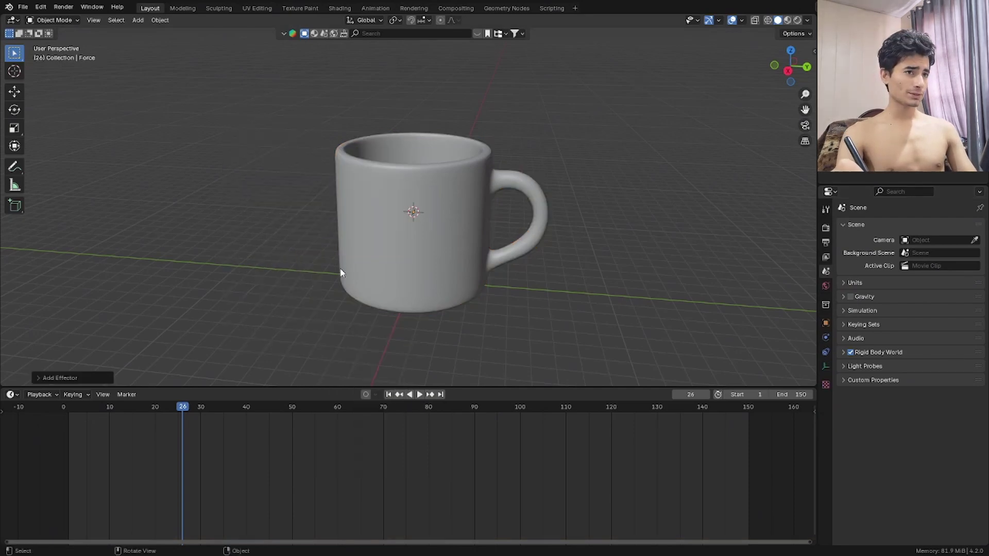
middle_click_drag(340, 269, 364, 289)
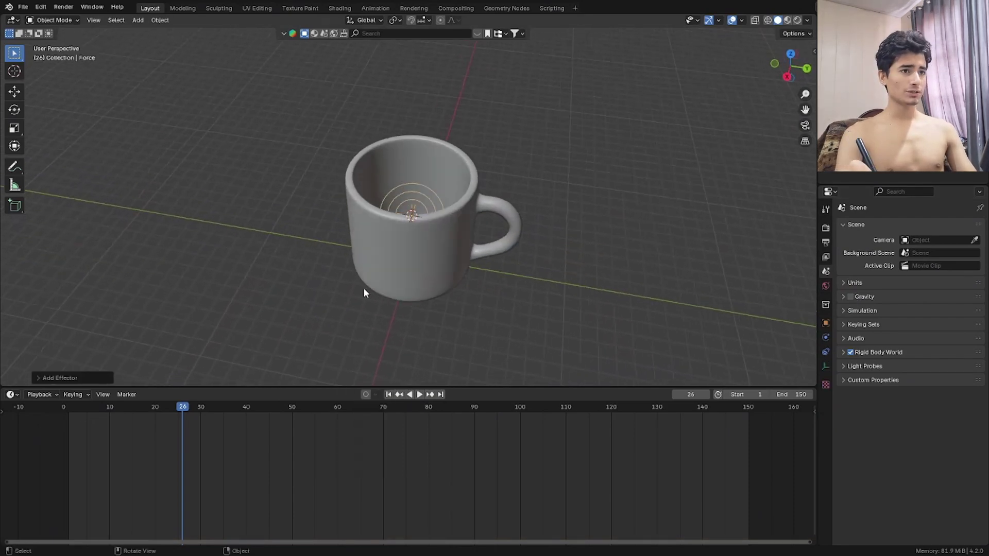
right_click(346, 226)
left_click(335, 223)
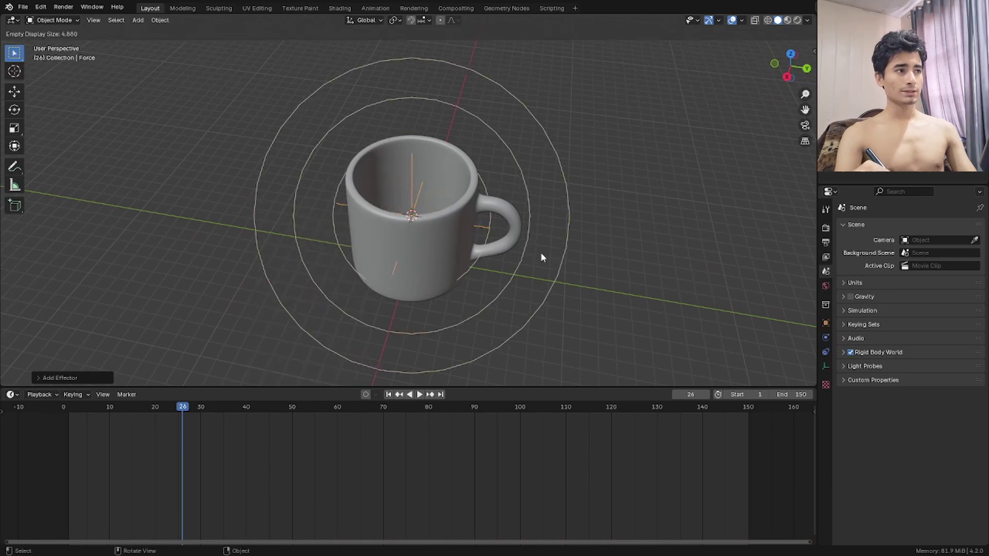
left_click(552, 261)
middle_click_drag(552, 261, 486, 284)
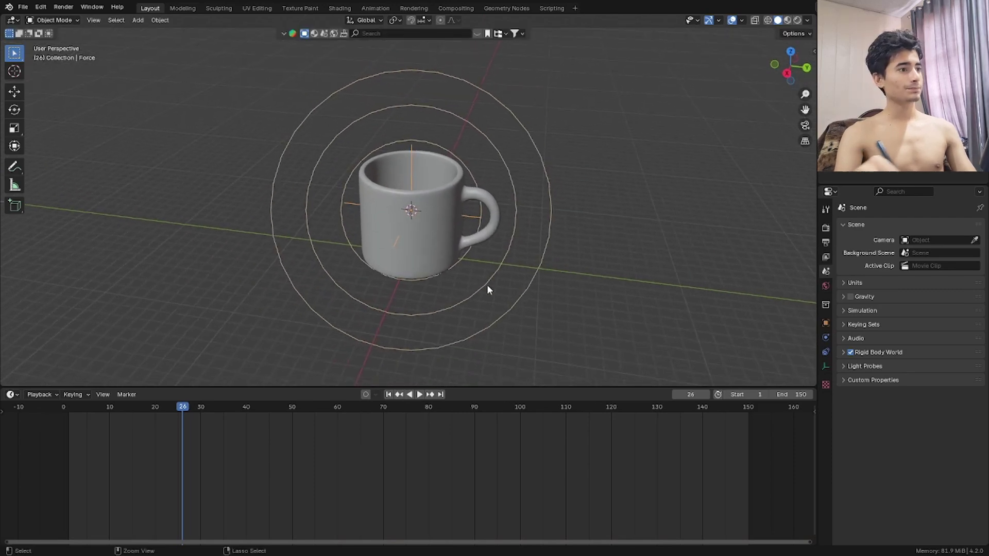
Step: Set the force field's strength to -1000 and its noise amount to 3.2 in the physics settings
left_click(825, 338)
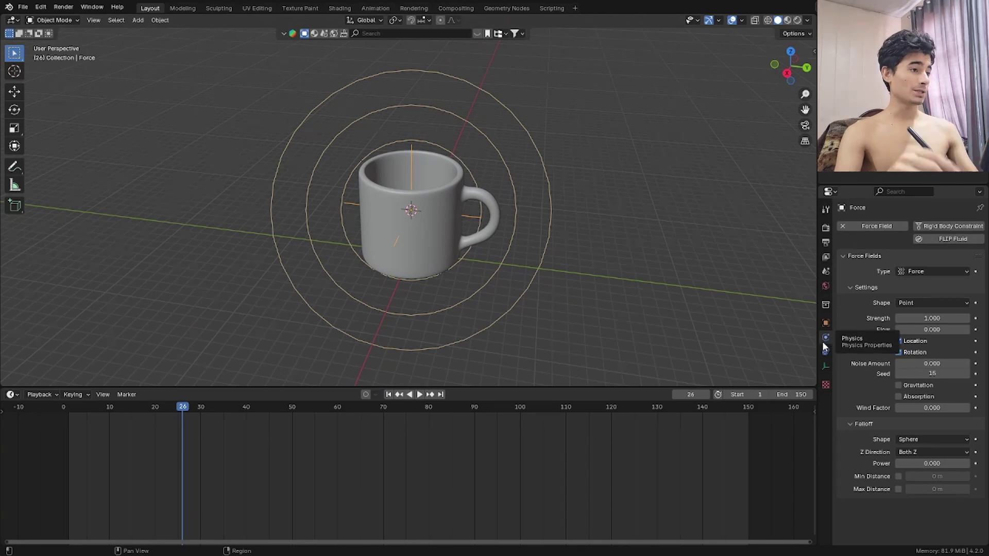
left_click(938, 320)
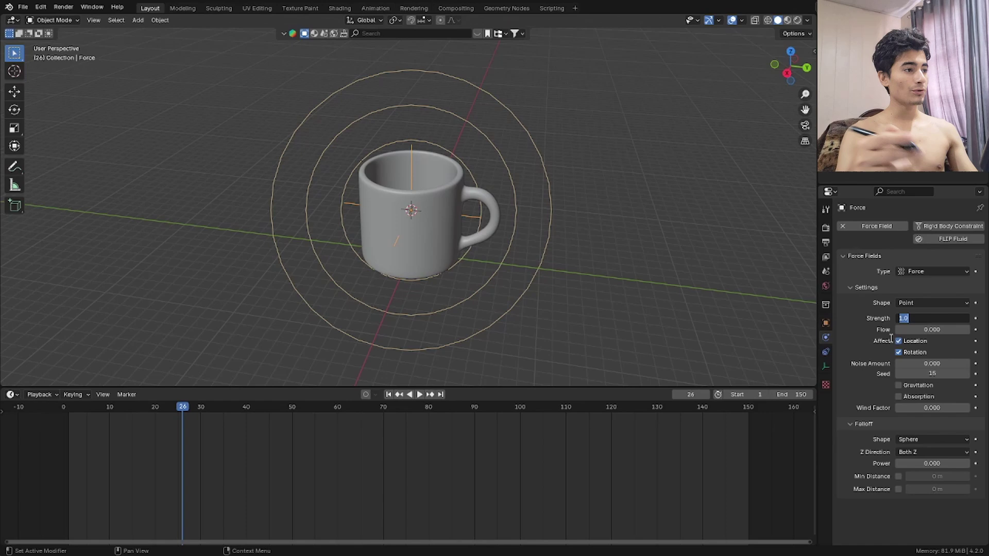
type("-1000")
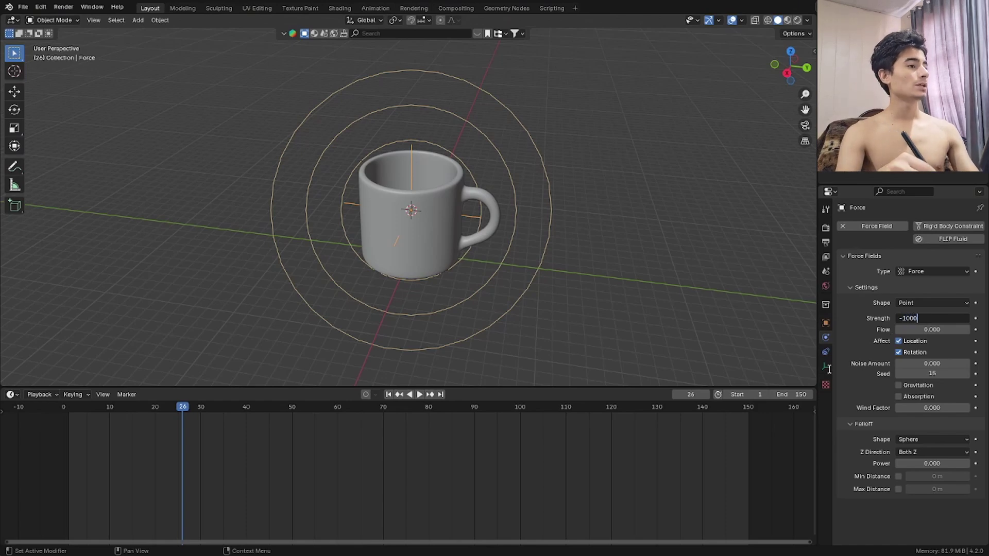
key("Return")
left_click(922, 364)
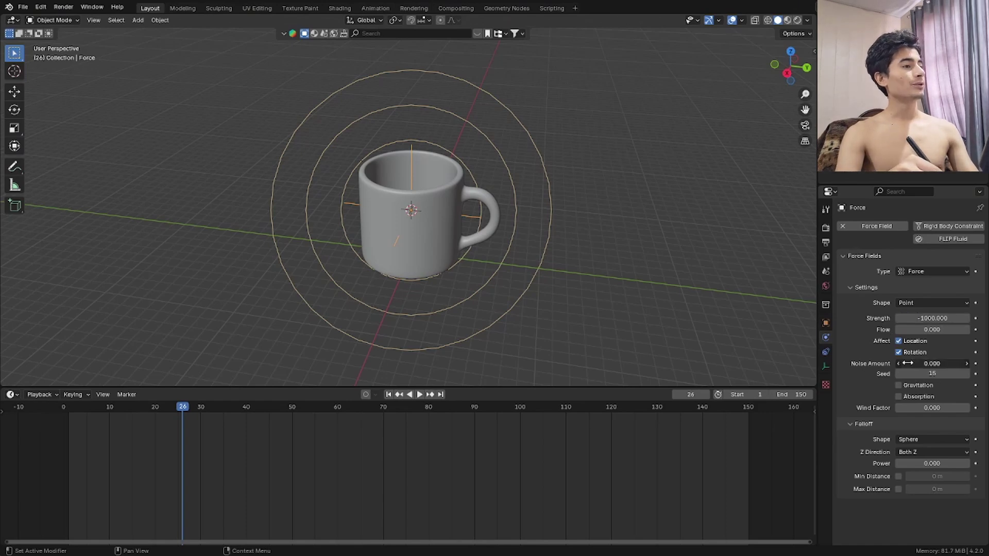
type("3.2")
key("Return")
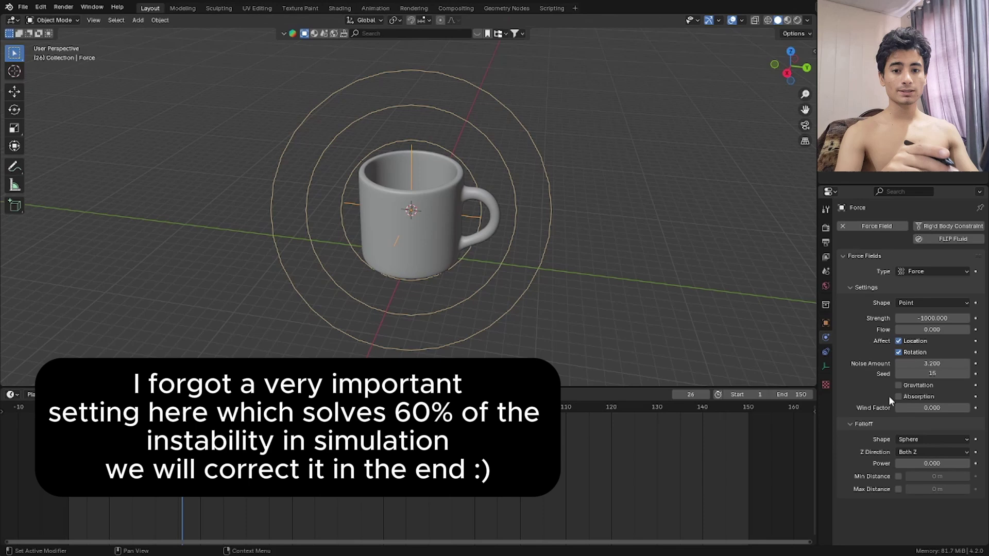
Step: Duplicate the central mug, place the copy beside it on the handle side, and tilt it freely with trackball rotation
left_click(458, 208)
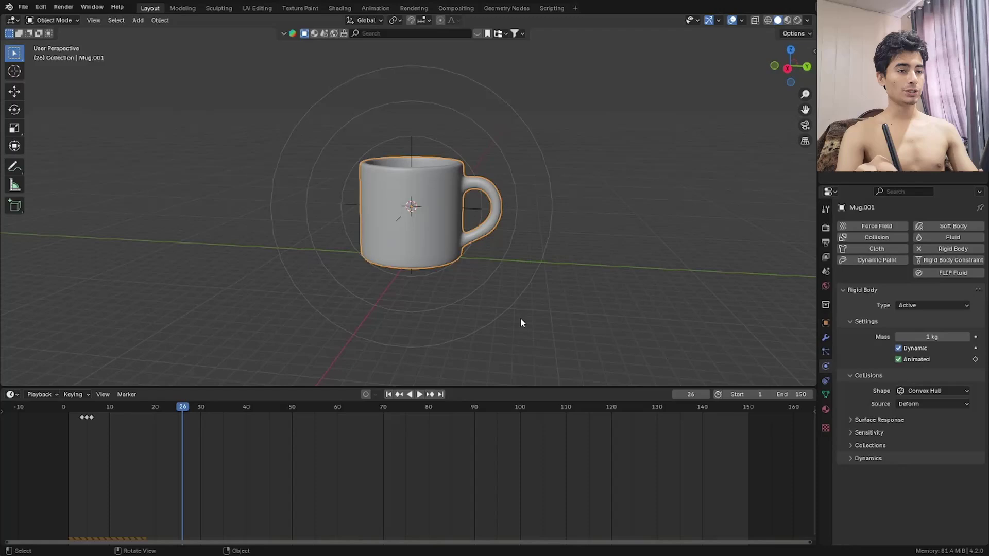
middle_click_drag(452, 264, 441, 266)
key("shift+d")
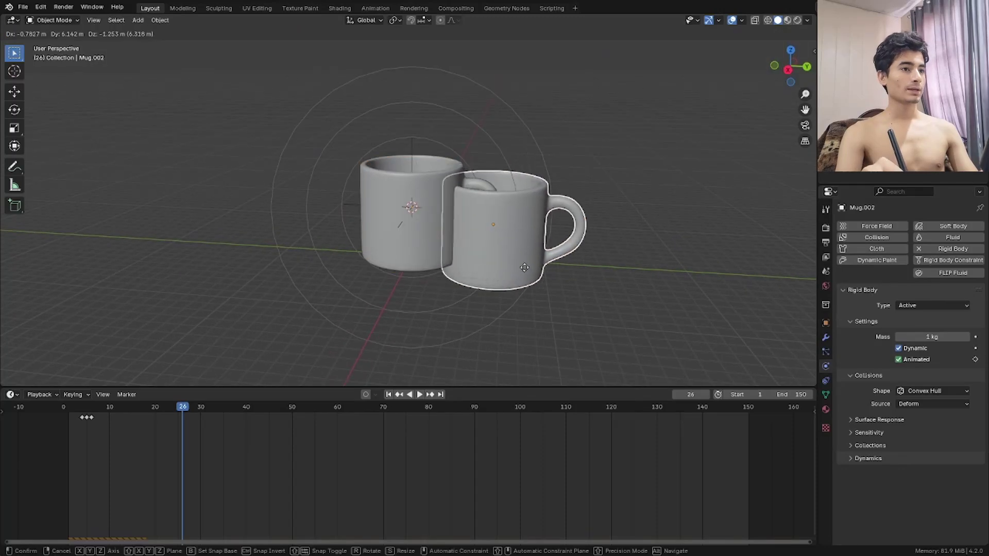
key("r")
key("r")
left_click(509, 212)
middle_click_drag(495, 216, 254, 208)
Step: Duplicate the tilted mug to the opposite side, slightly above the central mug, and give the copy a different free rotation
left_click(825, 323)
key("shift+d")
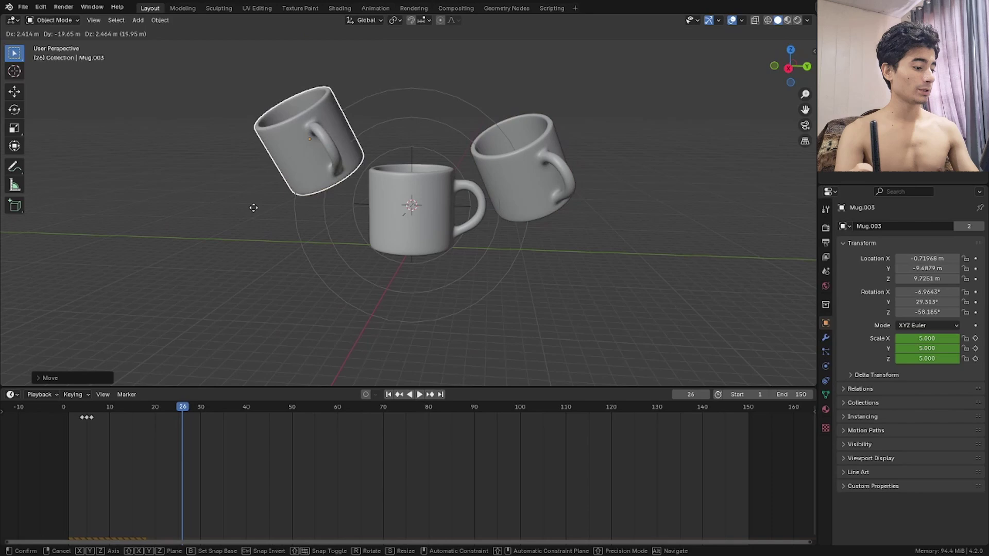
key("r")
key("r")
left_click(324, 206)
middle_click_drag(361, 258, 427, 268)
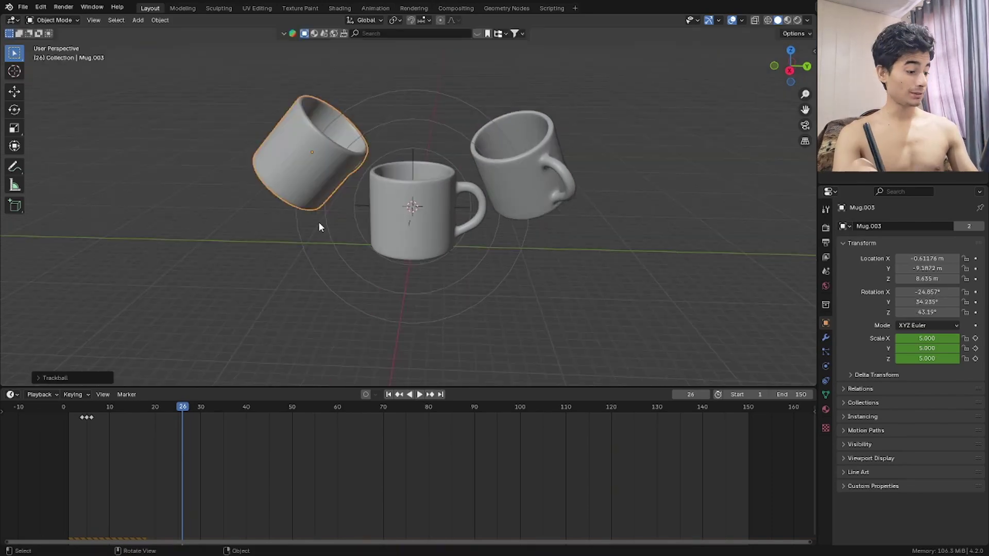
Step: Duplicate the mug again, place the copy in front of the central mug, and rotate it to a new tilt
mouse_move(347, 199)
middle_mouse_down()
mouse_move(331, 198)
mouse_move(315, 178)
mouse_move(346, 186)
middle_mouse_up()
key("shift+d")
left_click(450, 251)
key("r")
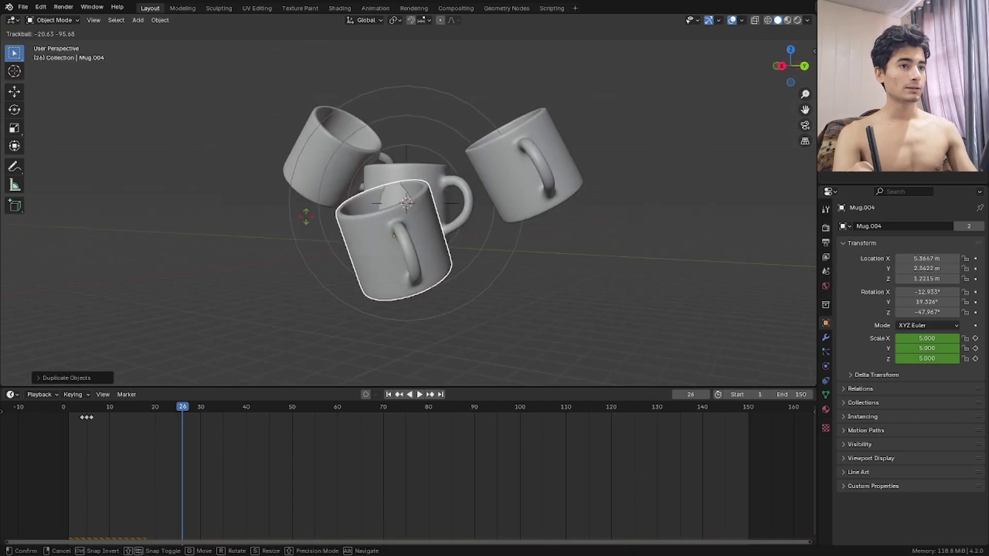
key("Return")
left_click_drag(340, 227, 278, 227)
Step: Duplicate the front mug, rotate the copy freely, and move it behind the central mug
key("shift+d")
left_click(368, 142)
middle_click_drag(367, 143, 266, 159)
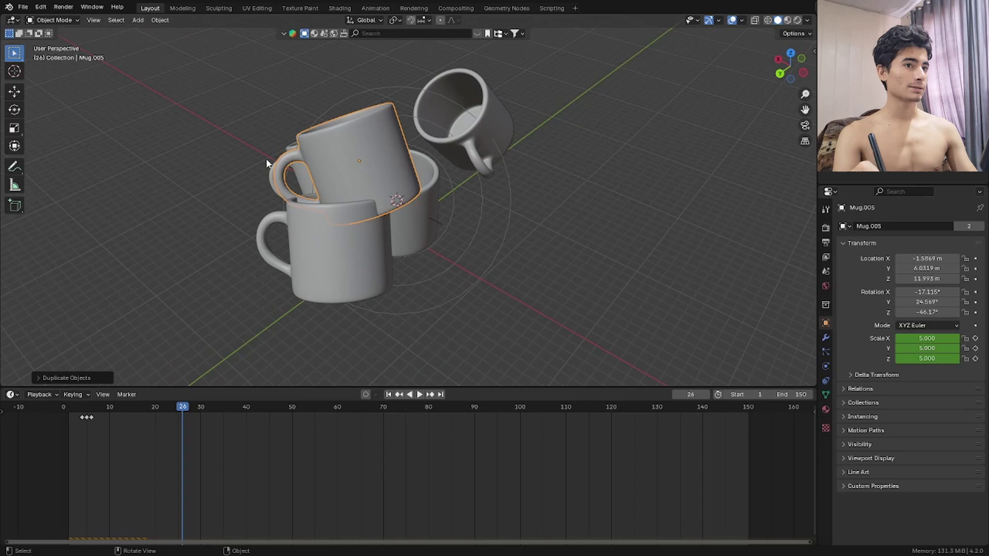
key("r")
key("r")
left_click(376, 196)
middle_click_drag(376, 195, 402, 315)
key("g")
left_click(432, 278)
Step: Duplicate the rear mug, rotate the copy freely, and move it below the central mug
key("shift+d")
left_click(441, 281)
key("r")
key("r")
left_click(402, 271)
key("g")
left_click(427, 260)
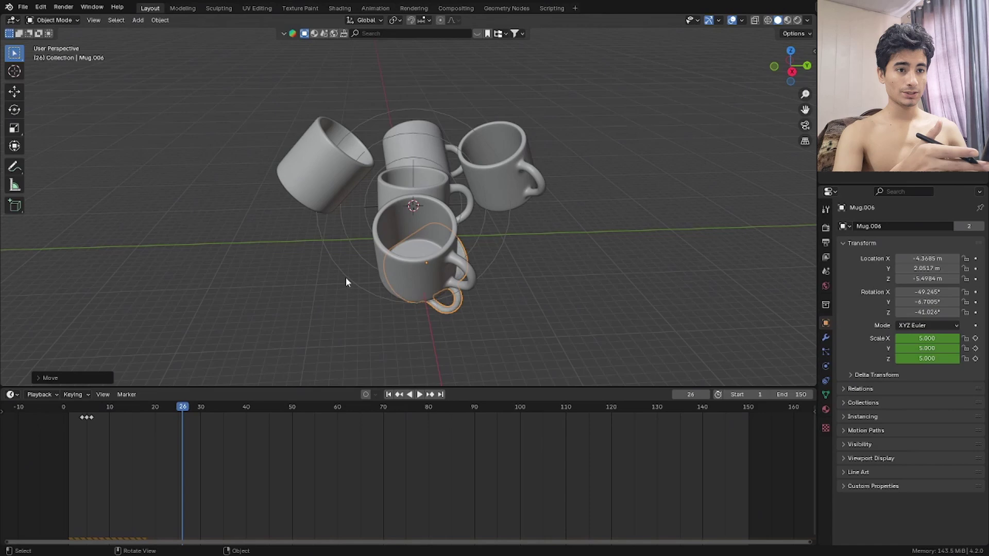
Step: Go to frame 20 and shift the scale keyframes of the lowest mug, Mug.006, by 15 frames to centre on it
middle_click_drag(345, 277, 350, 216)
left_click(324, 226)
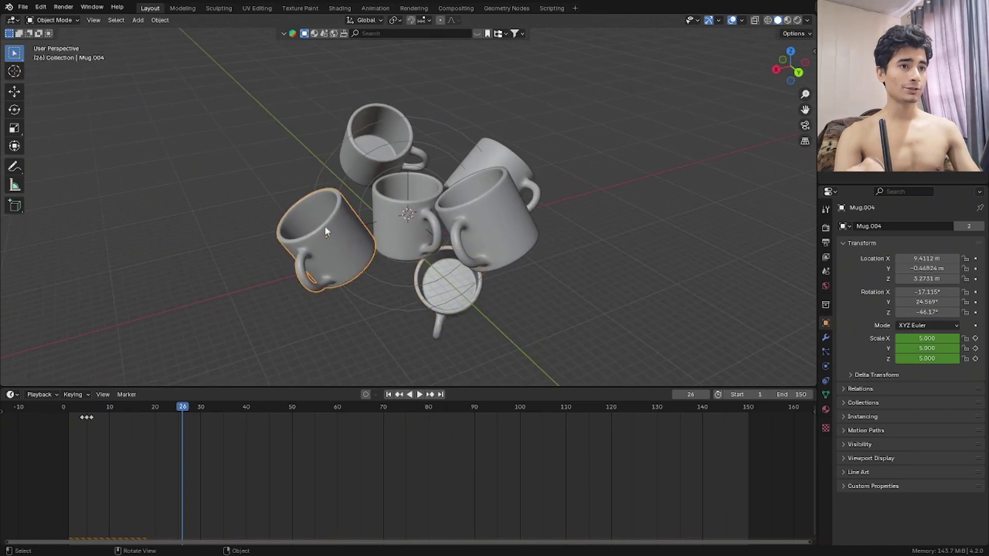
left_click(398, 225)
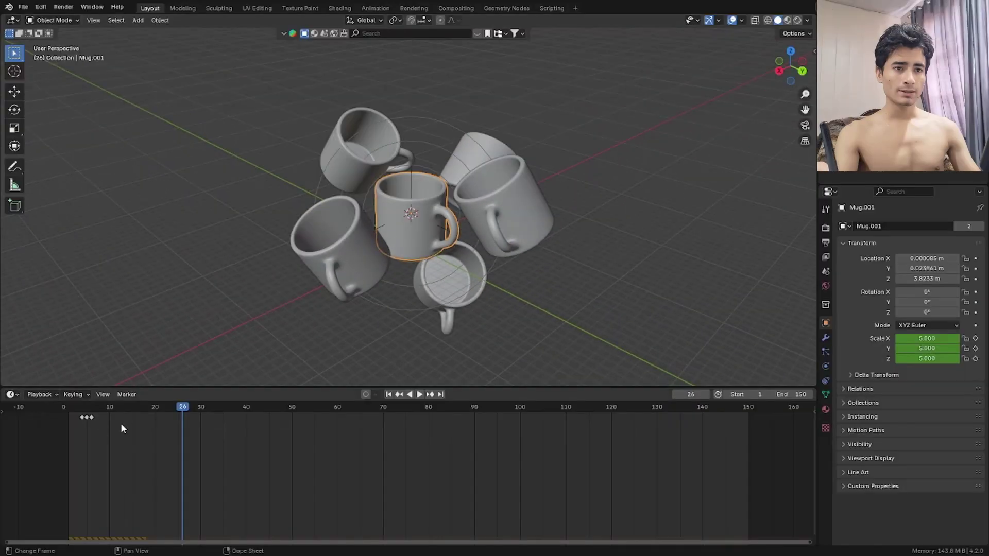
left_click(115, 417)
key("space")
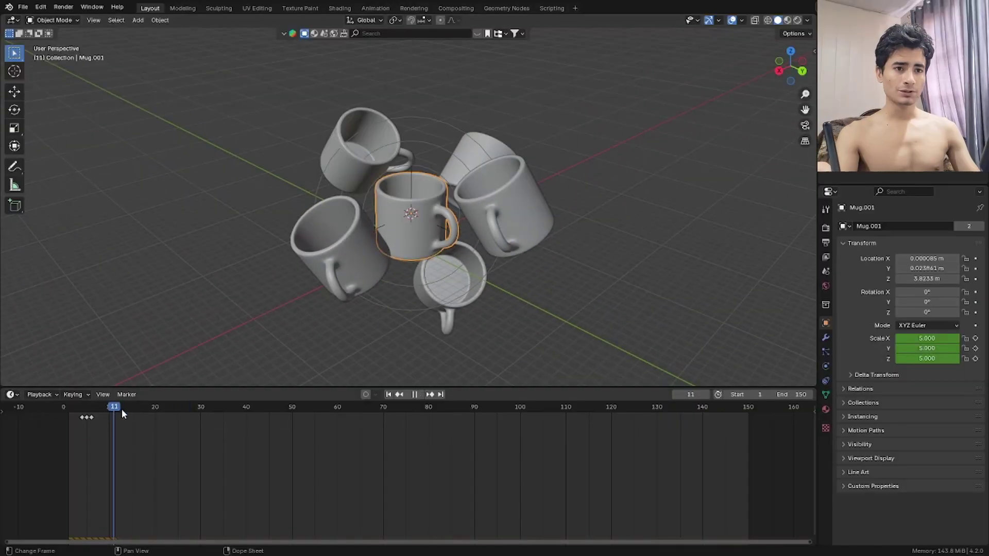
key("space")
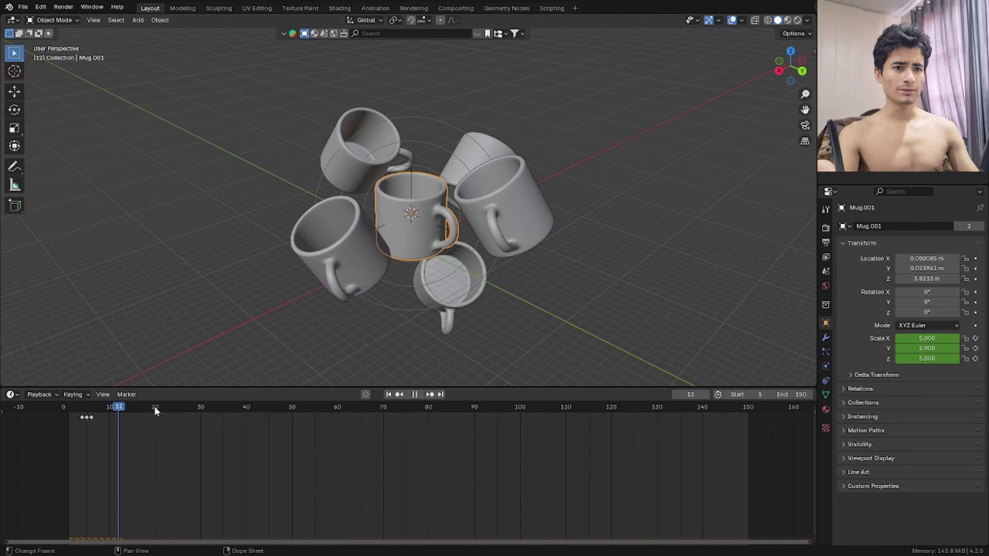
left_click(154, 407)
middle_click_drag(376, 227, 381, 298)
left_click(417, 344)
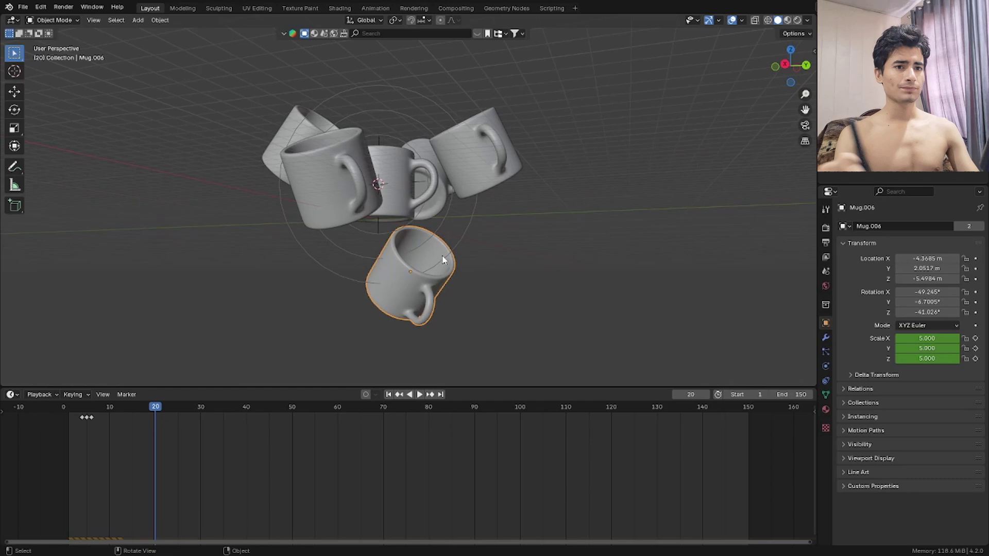
left_click_drag(118, 430, 70, 410)
key("g")
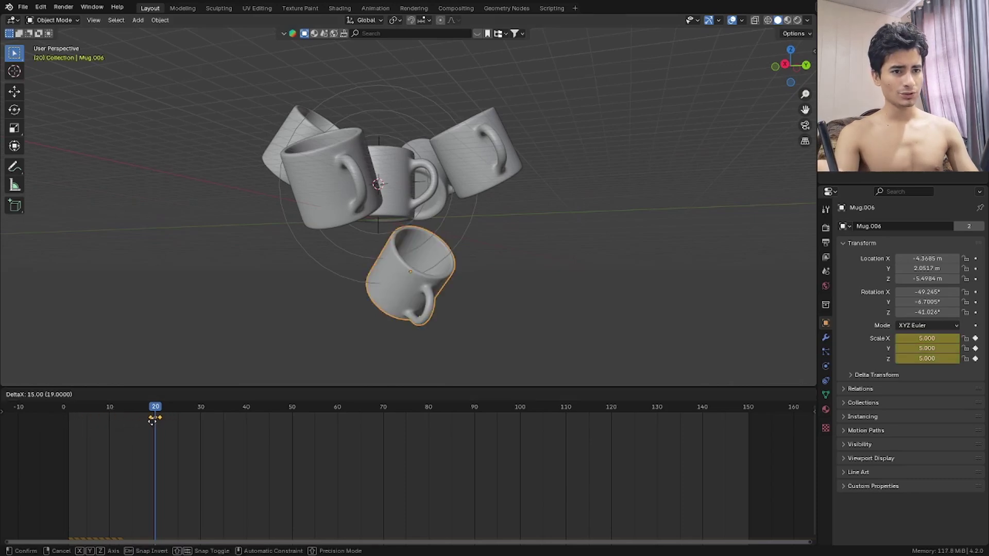
left_click(150, 422)
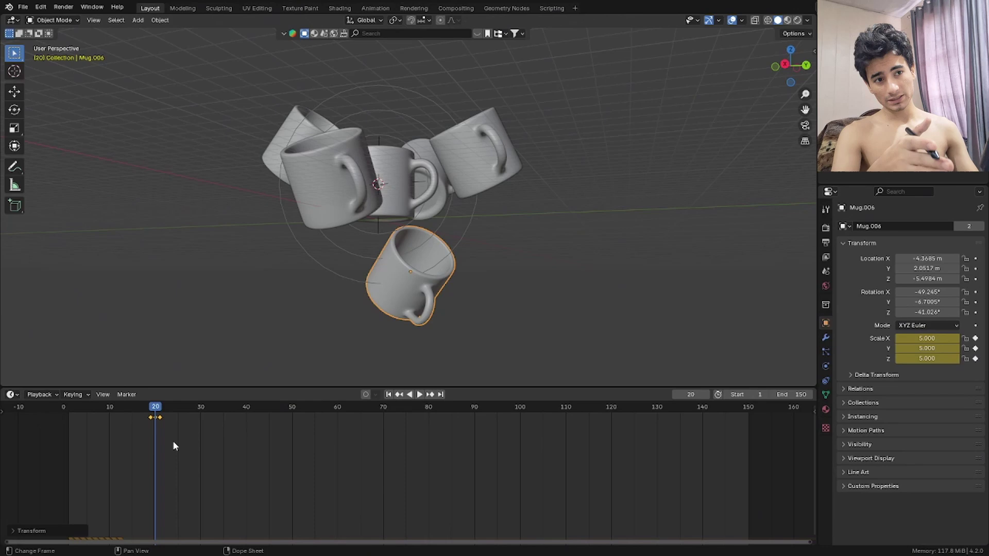
Step: Go to frame 40 and shift the scale keyframes of Mug.003, opposite the central mug's handle, to that frame
key("space")
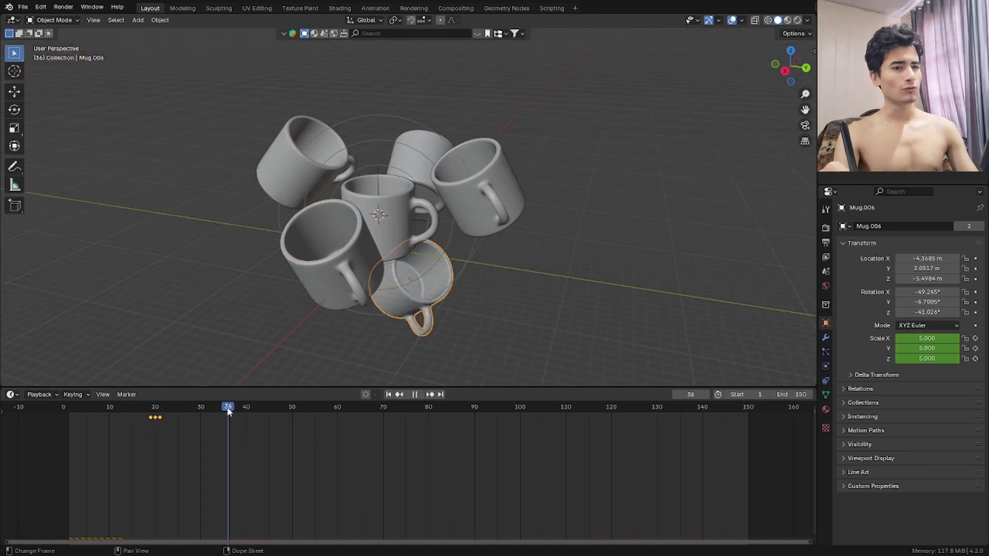
key("space")
middle_click_drag(329, 258, 304, 225)
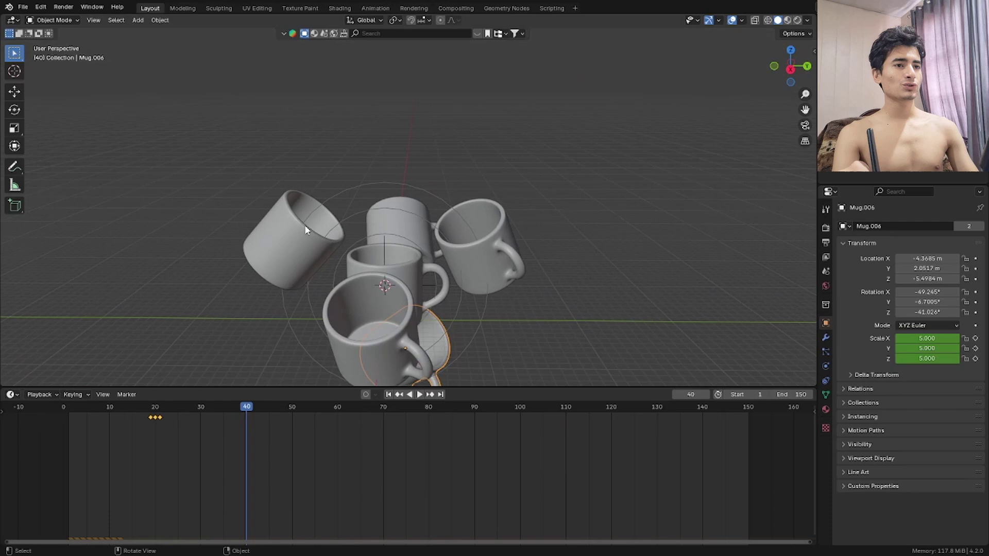
left_click(286, 231)
left_click_drag(155, 440, 53, 406)
key("g")
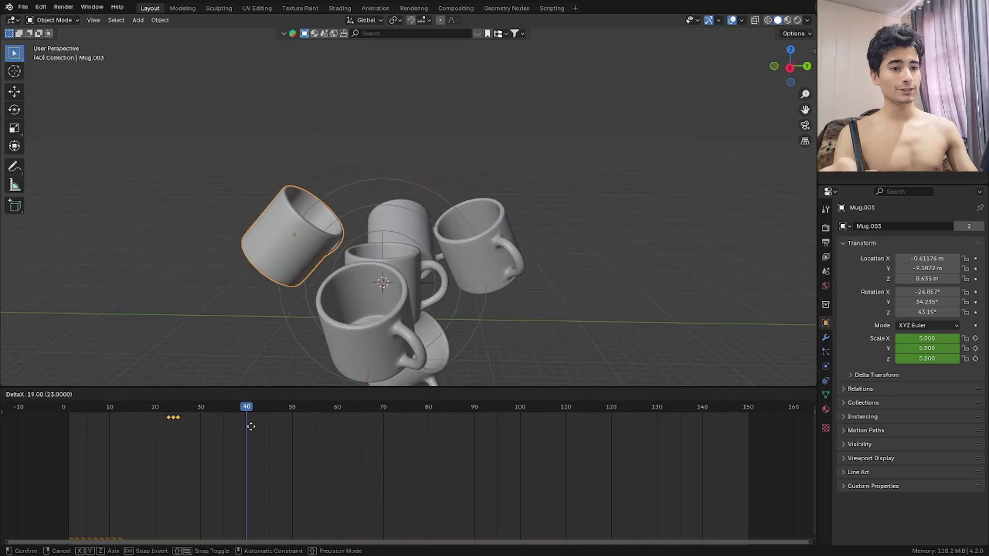
left_click(309, 412)
Step: Shift the scale keyframes of the rear mug, Mug.005, to about frame 60 and set the current frame to 60
left_click_drag(313, 408, 334, 408)
middle_click_drag(345, 289, 361, 216)
left_click(395, 236)
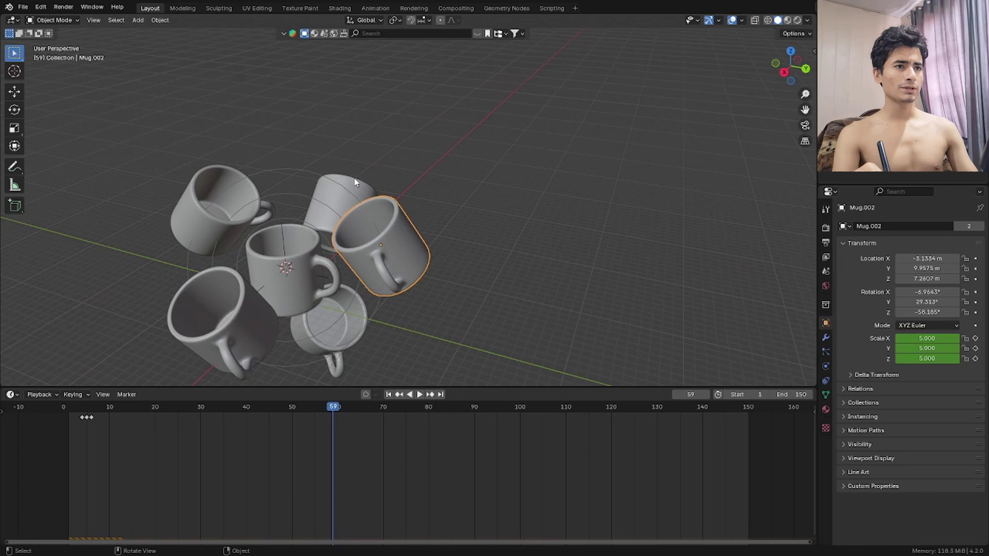
left_click(340, 193)
key("b")
left_click_drag(120, 431, 67, 410)
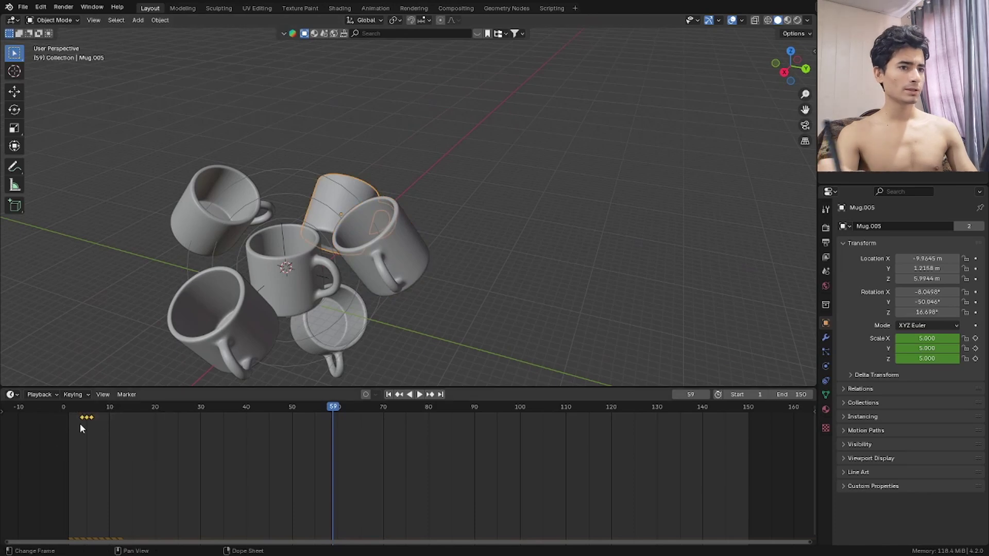
key("g")
left_click(337, 432)
key("Right")
Step: Shift the scale keyframes of the front mug, Mug.004, so they centre on frame 80
left_click(252, 341)
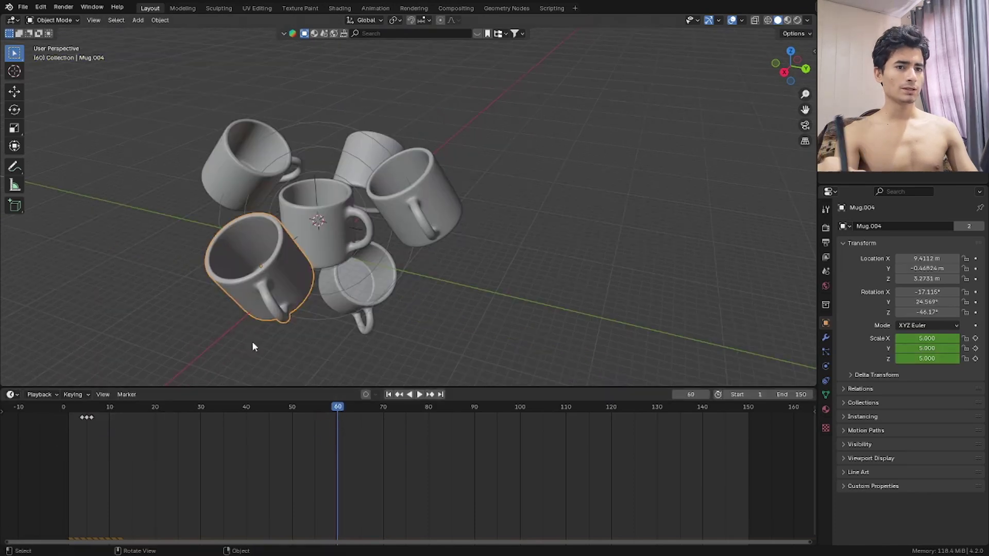
key("b")
left_click_drag(139, 462, 50, 410)
key("g")
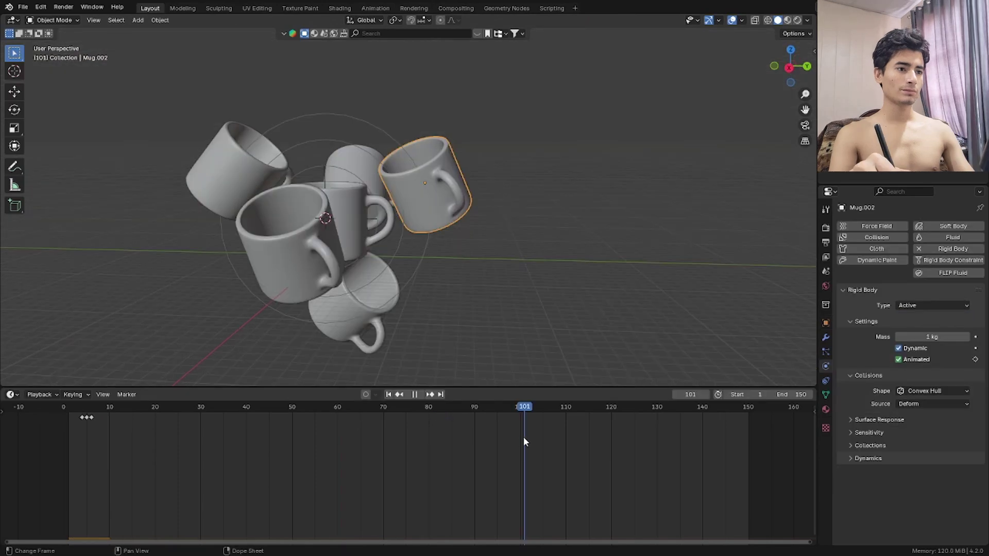
Step: Go to frame 100 and shift the scale keyframes of Mug.002, on the central mug's handle side, to that frame
left_click(395, 434)
key("Escape")
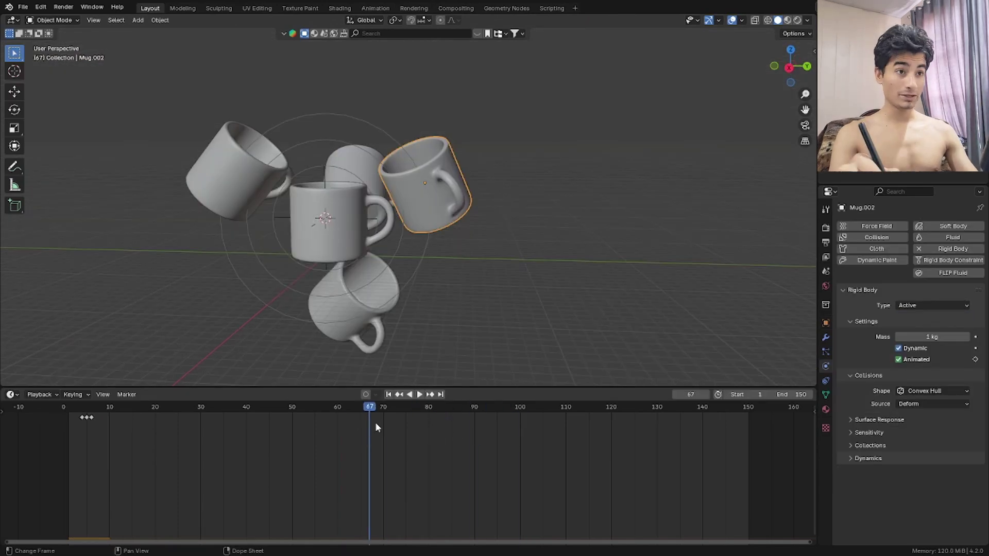
left_click_drag(400, 407, 521, 430)
left_click_drag(177, 446, 58, 411)
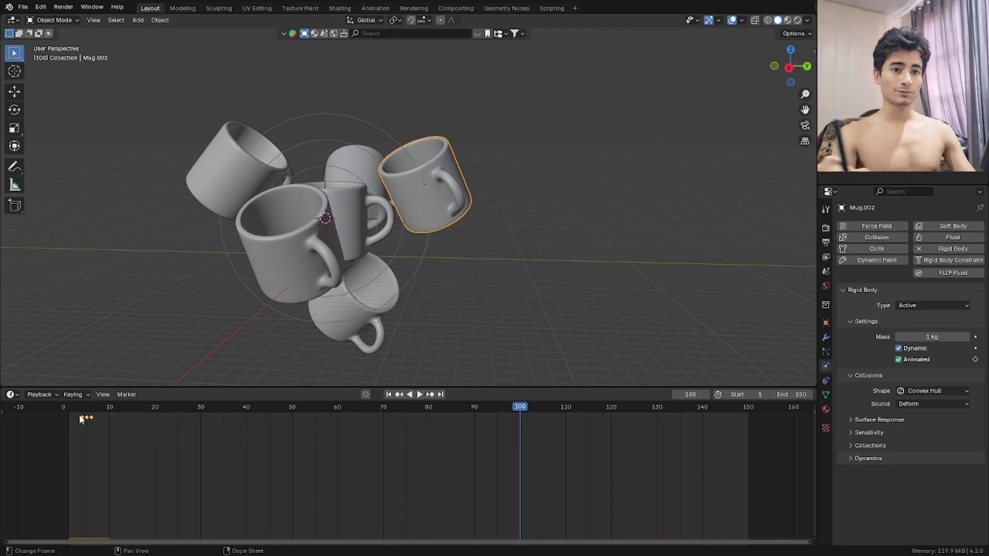
key("g")
left_click(517, 436)
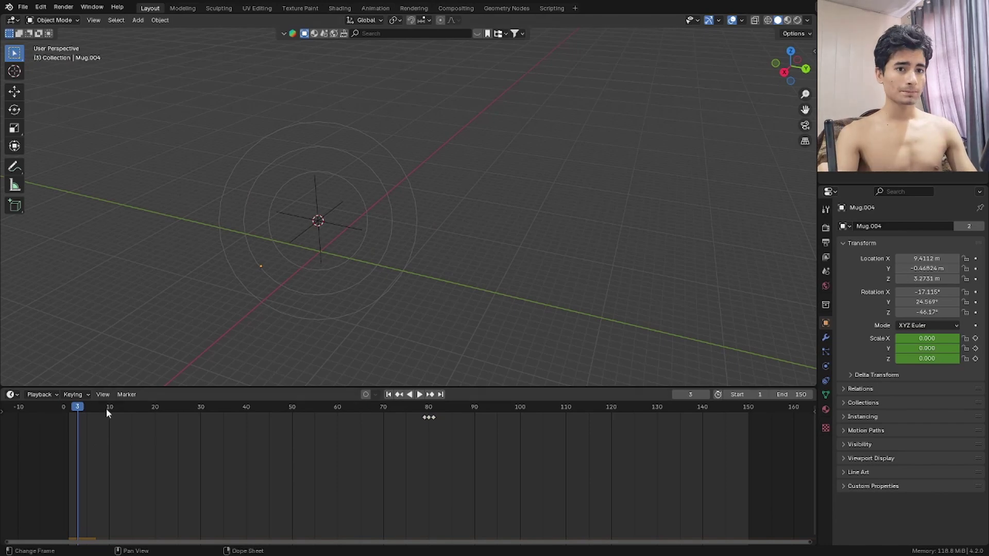
Step: Play the animation to review the timed appearance of the mugs, and scrub past the central mug's scale keyframes
key("space")
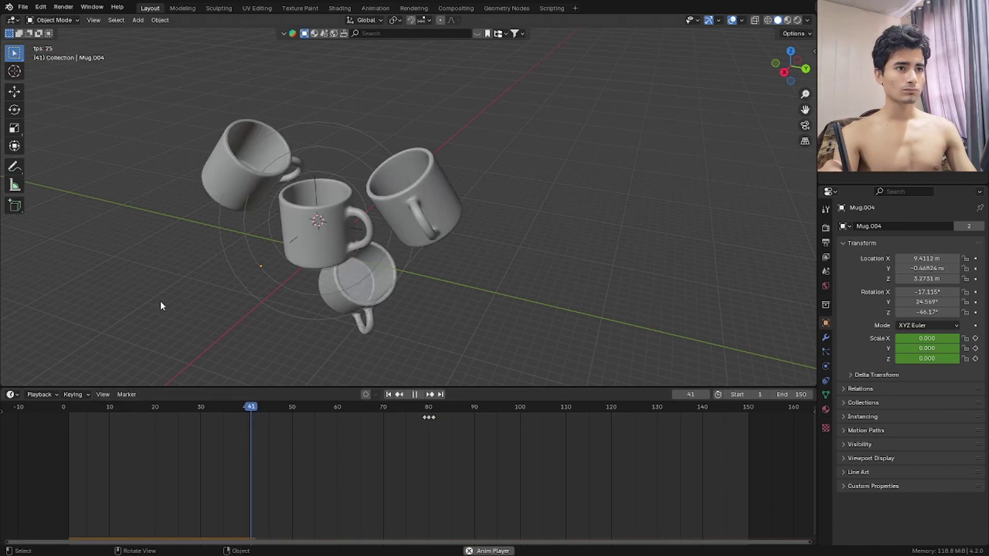
middle_click_drag(160, 301, 206, 267)
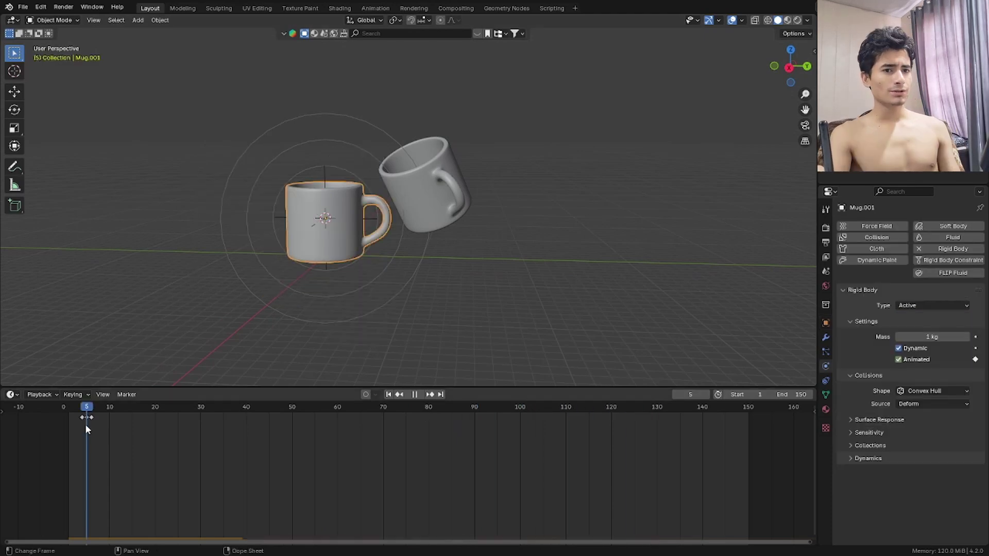
left_click_drag(98, 424, 119, 424)
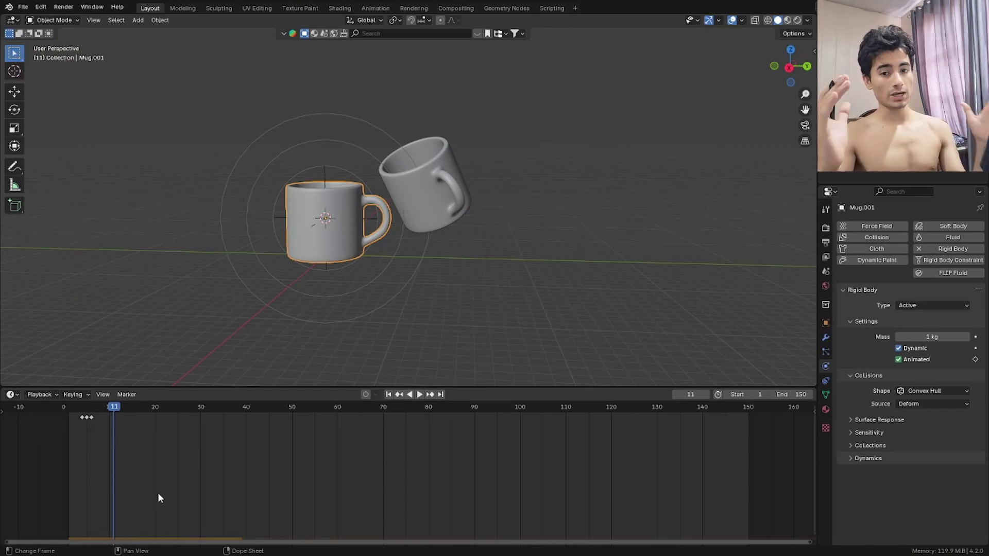
Step: At frame 6, switch off the rigid body Animated option of the central mug, Mug.001, and keyframe it
left_click(82, 411)
left_click(87, 411)
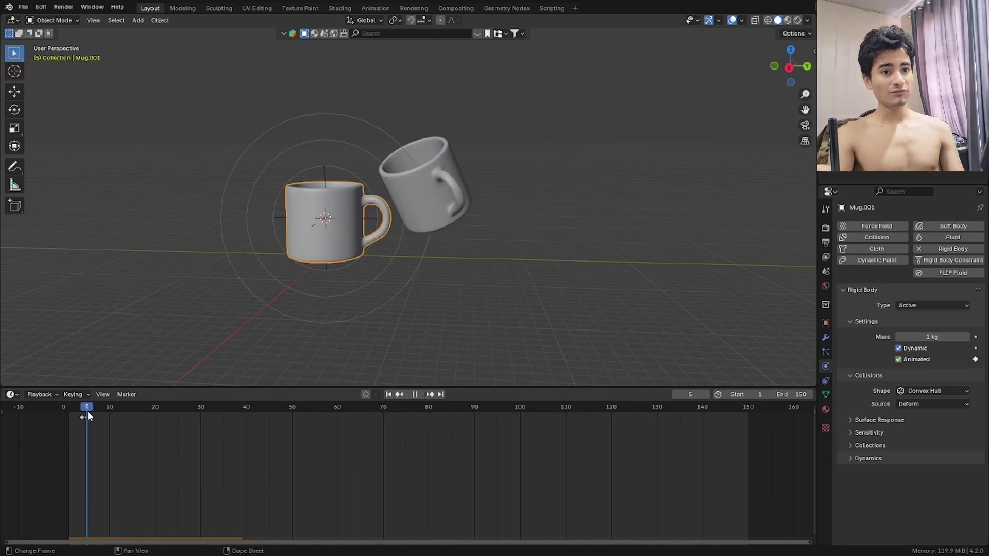
left_click(91, 413)
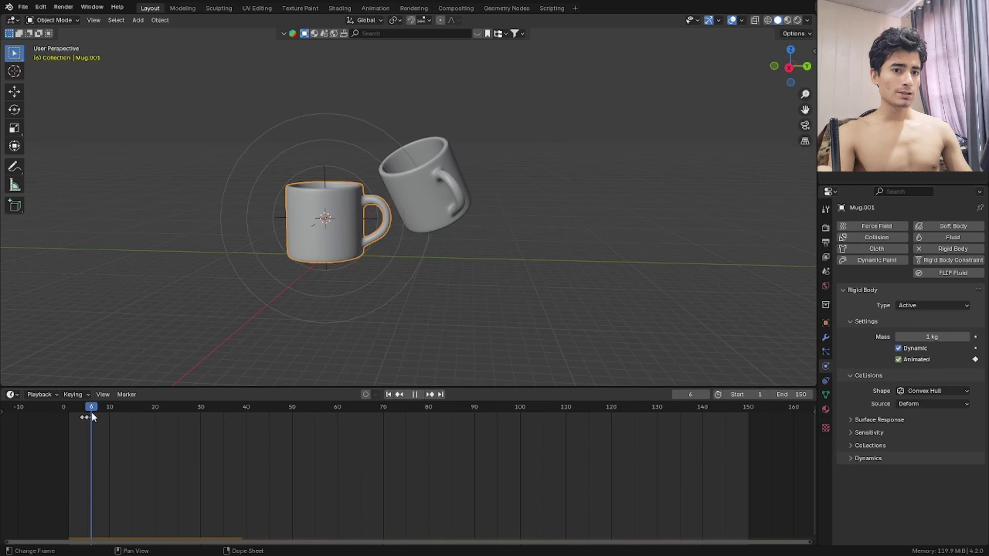
left_click(899, 359)
left_click(975, 360)
left_click(976, 360)
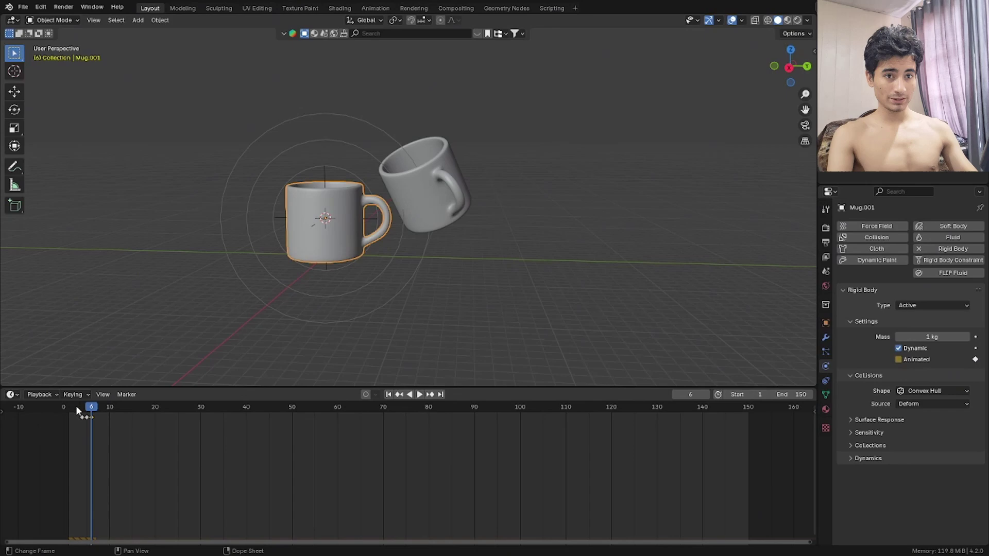
Step: Scrub and replay the opening frames to check how Mug.001 behaves once the simulation takes it over
left_click_drag(76, 406, 81, 413)
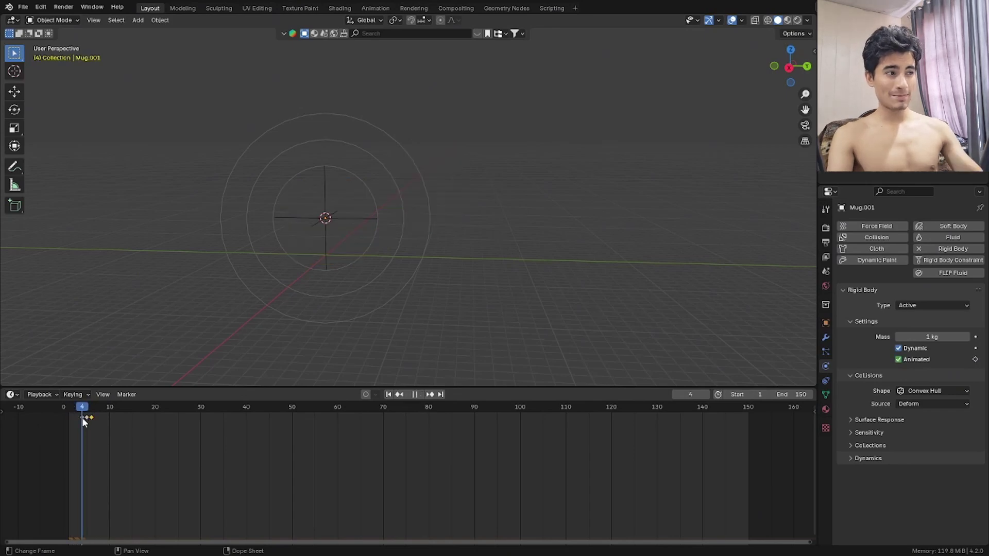
left_click_drag(83, 418, 91, 421)
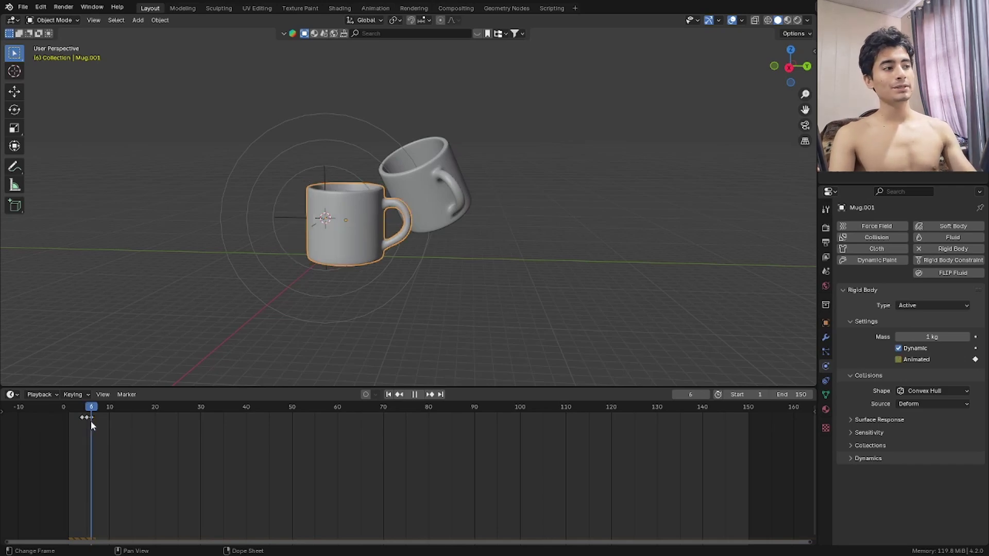
left_click_drag(90, 422, 91, 425)
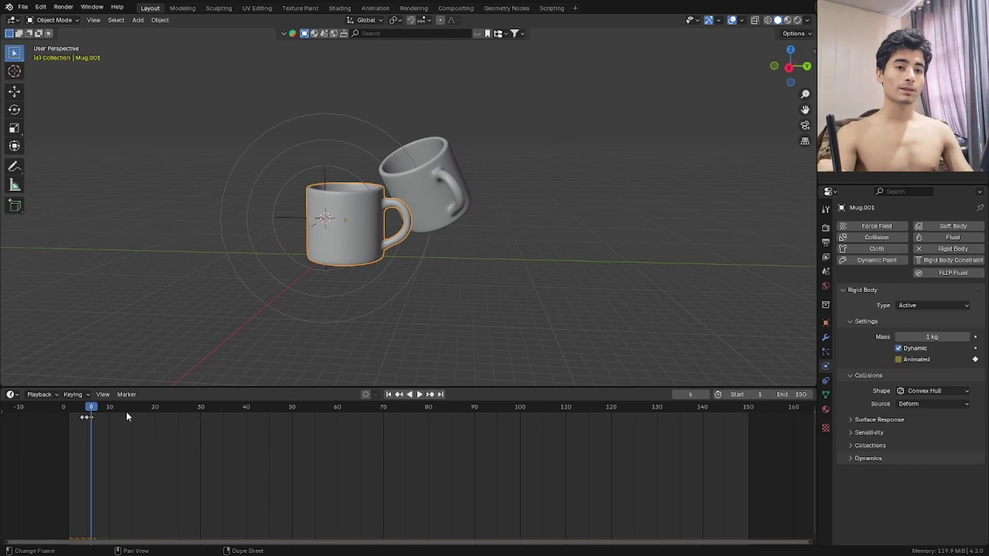
key("shift+Left")
key("space")
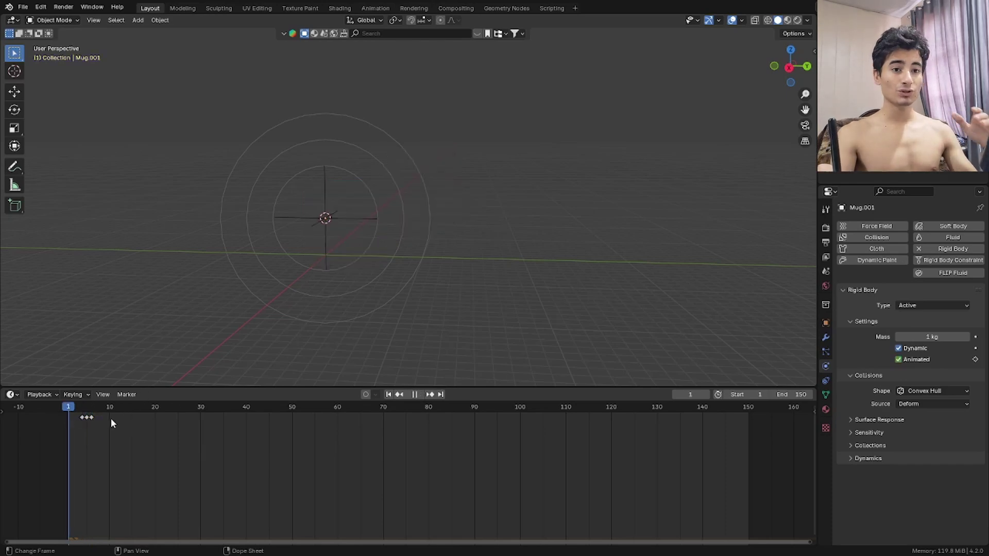
left_click_drag(114, 419, 132, 407)
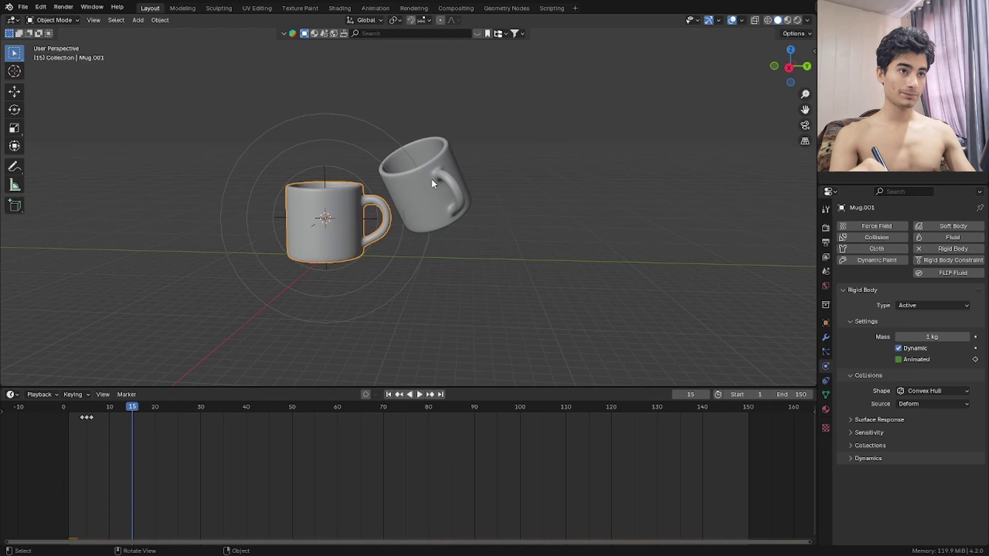
key("shift+Left")
key("space")
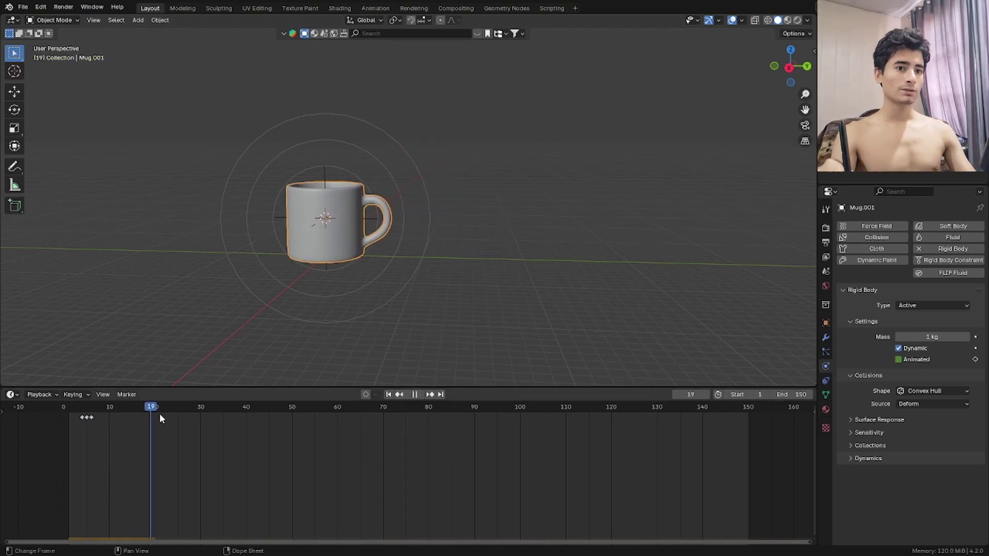
Step: Keyframe Animated from on to off for the lower mug, Mug.006, around frame 20, and switch it off for Mug.003 at frame 41
key("space")
left_click(941, 363)
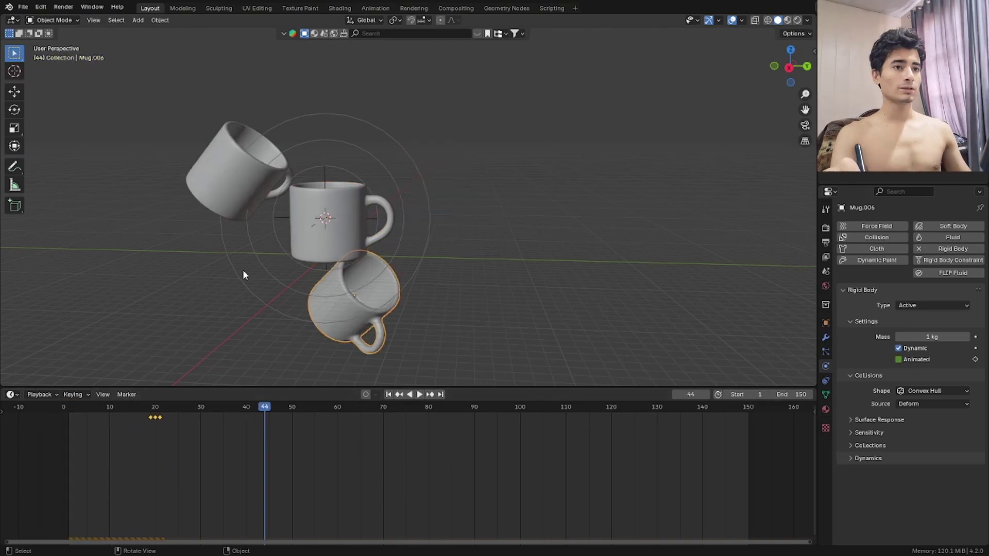
left_click_drag(265, 412, 251, 419)
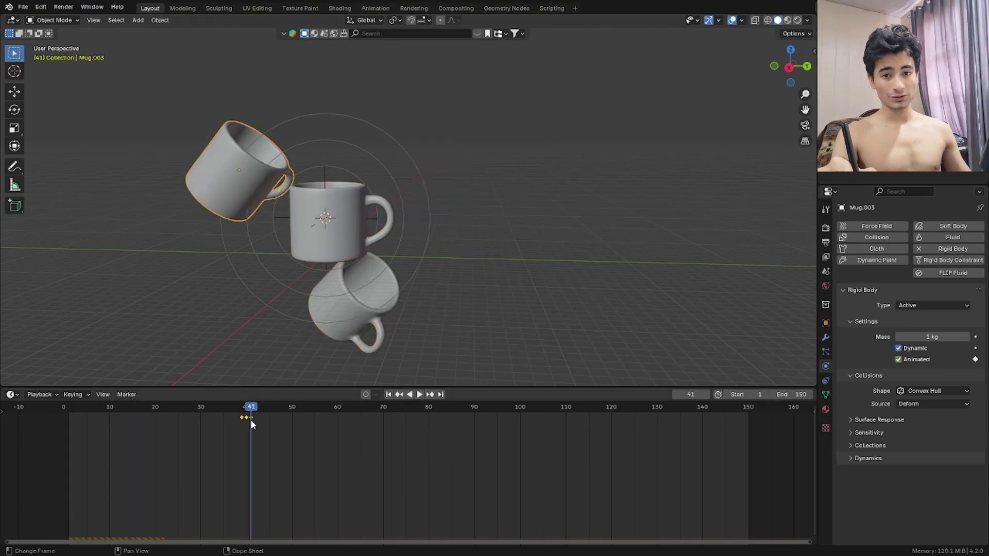
left_click(898, 359)
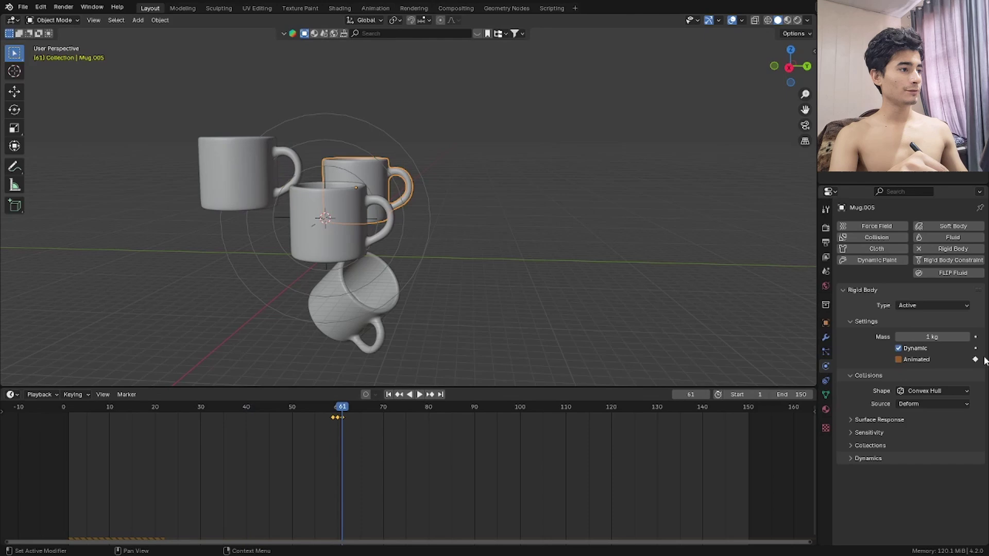
Step: Keyframe Animated from on to off for Mug.005 at frame 61, Mug.004 around frame 80 and Mug.002 around frame 100
left_click(369, 412)
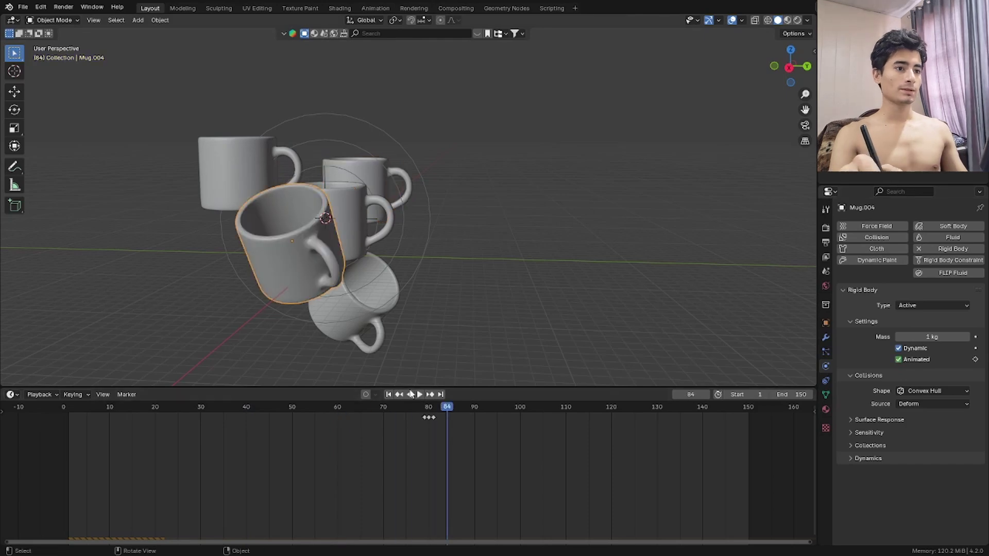
left_click_drag(448, 412, 433, 412)
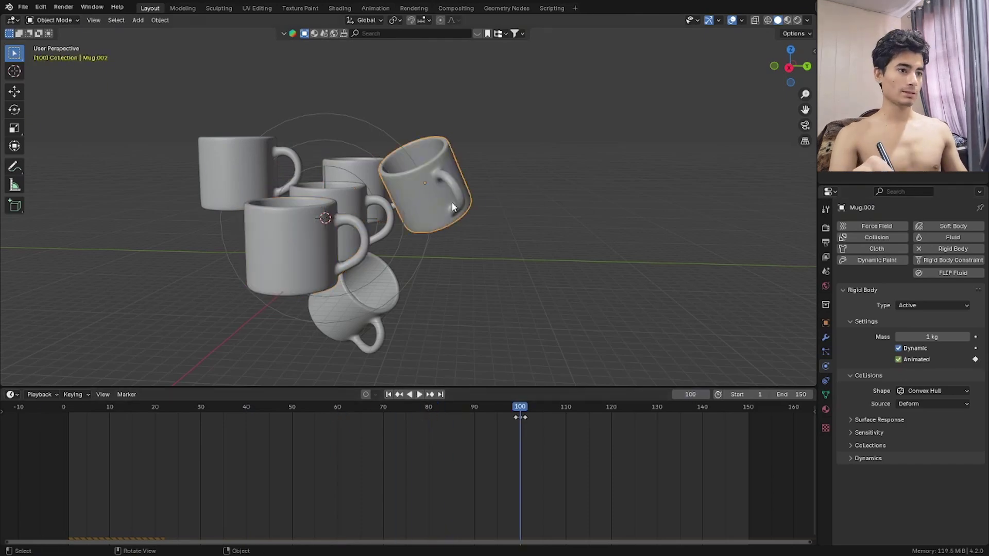
left_click(899, 359)
left_click(976, 359)
Step: Play the animation from frame 1 to examine how the released mugs move around the force field
key("shift+Left")
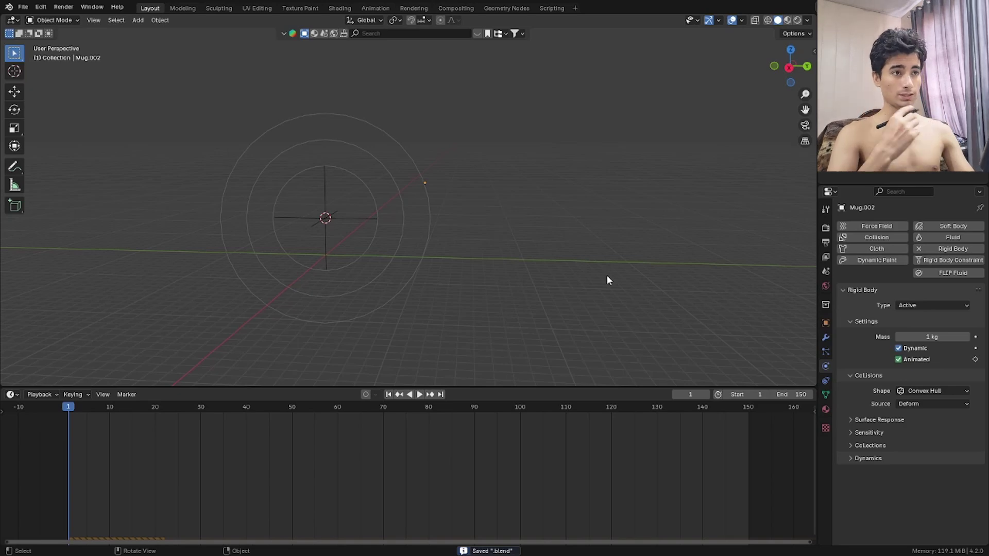
key("space")
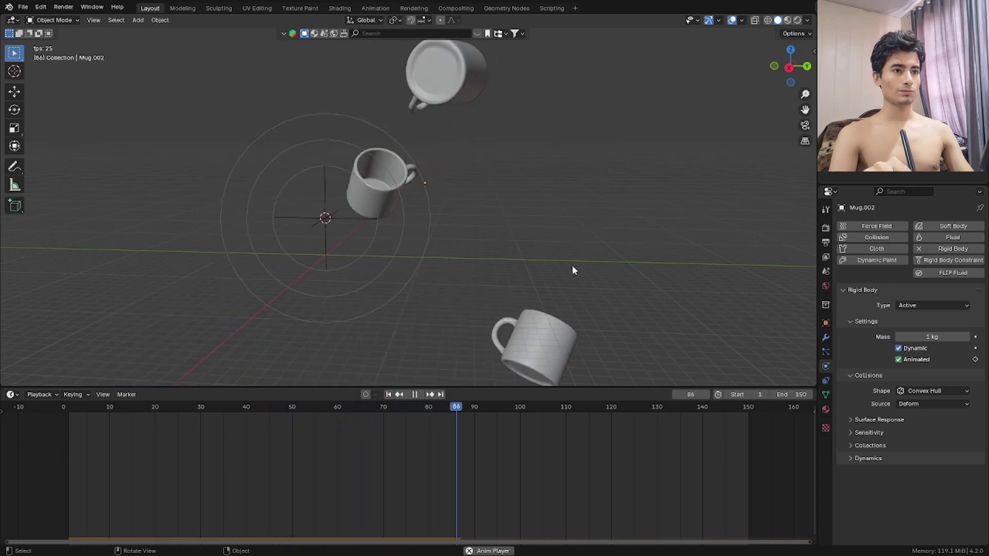
middle_click_drag(552, 271, 575, 277)
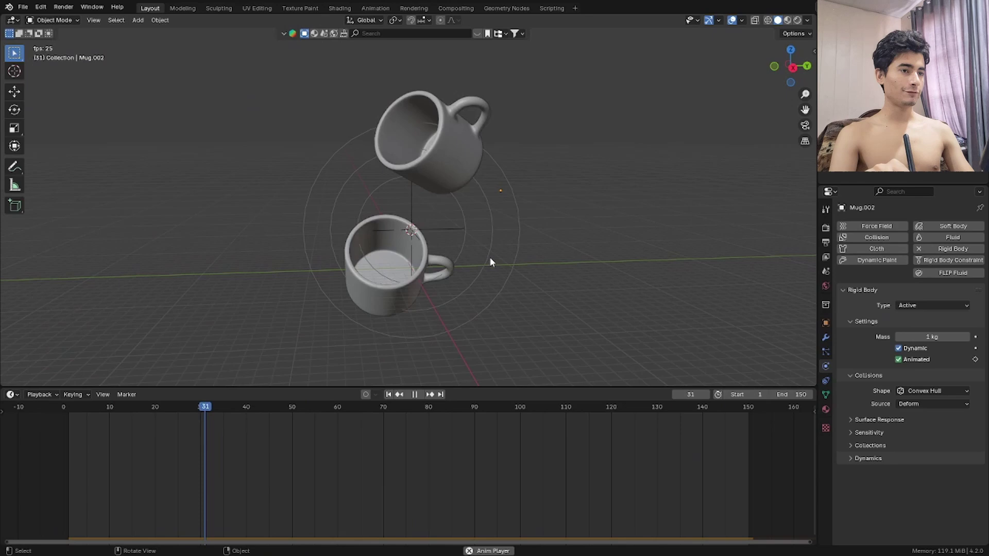
key("space")
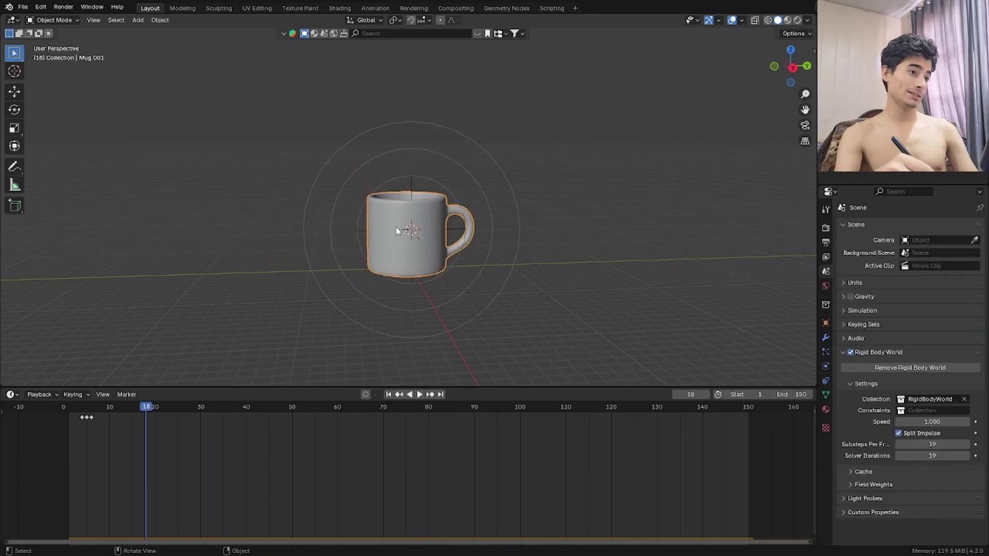
Step: Raise the mugs' rigid body damping under Dynamics to 0.627 for translation and 0.726 for rotation
left_click(826, 366)
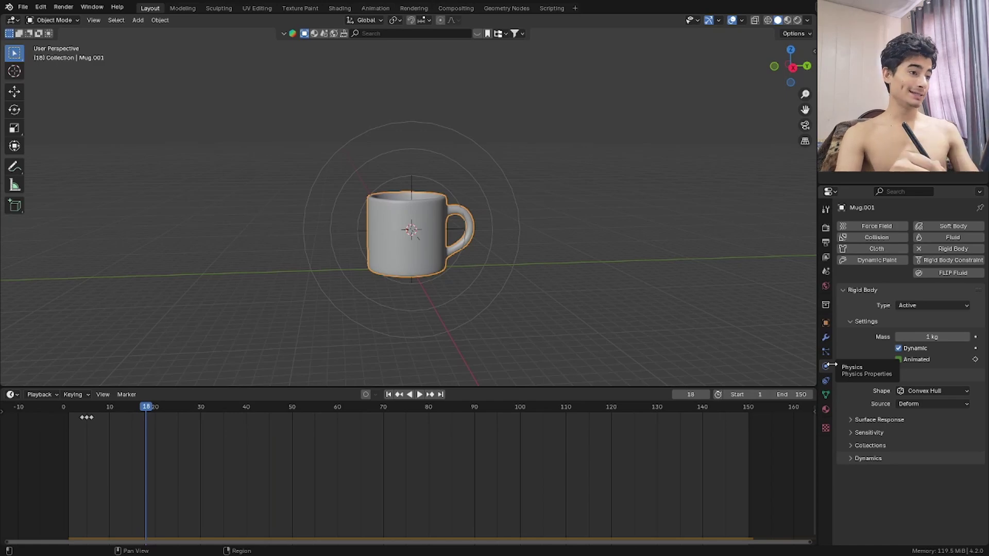
left_click(855, 461)
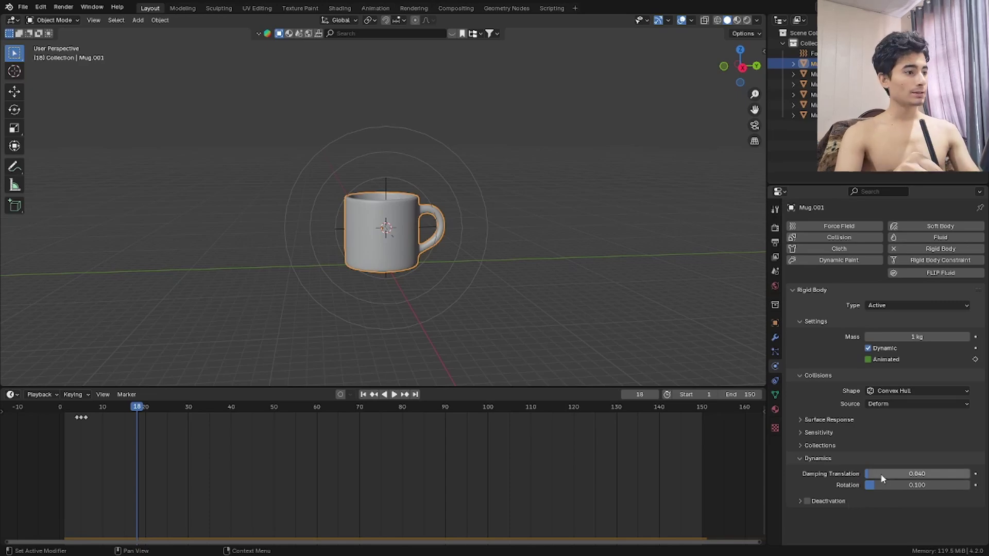
left_click_drag(877, 475, 886, 474)
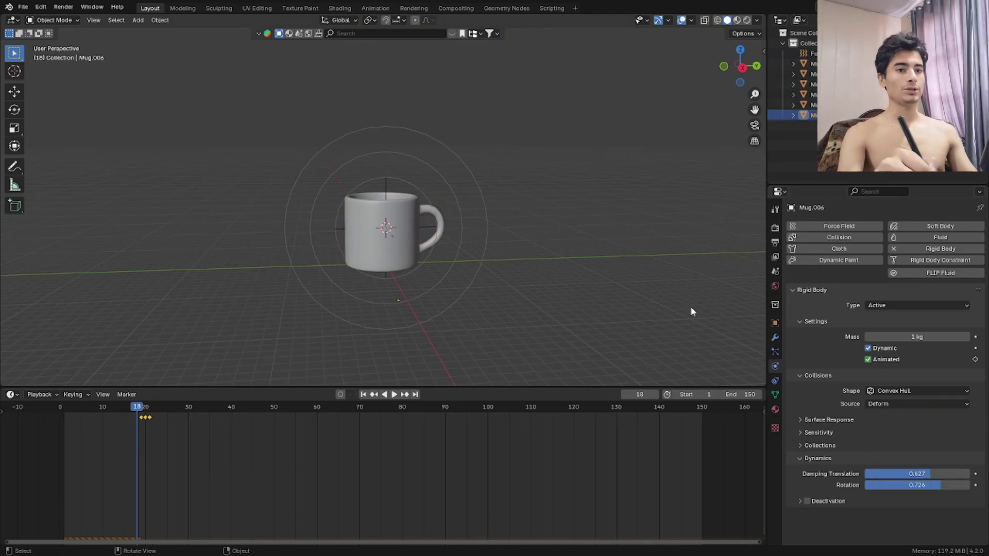
Step: Replay the simulation from the first frame to check the mugs' motion with the increased damping
key("shift+Left")
key("space")
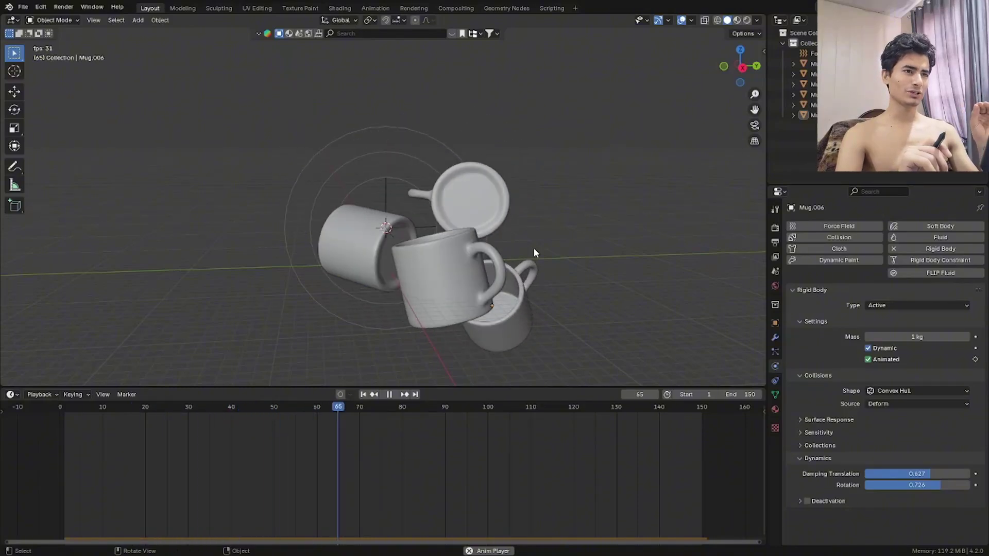
key("space")
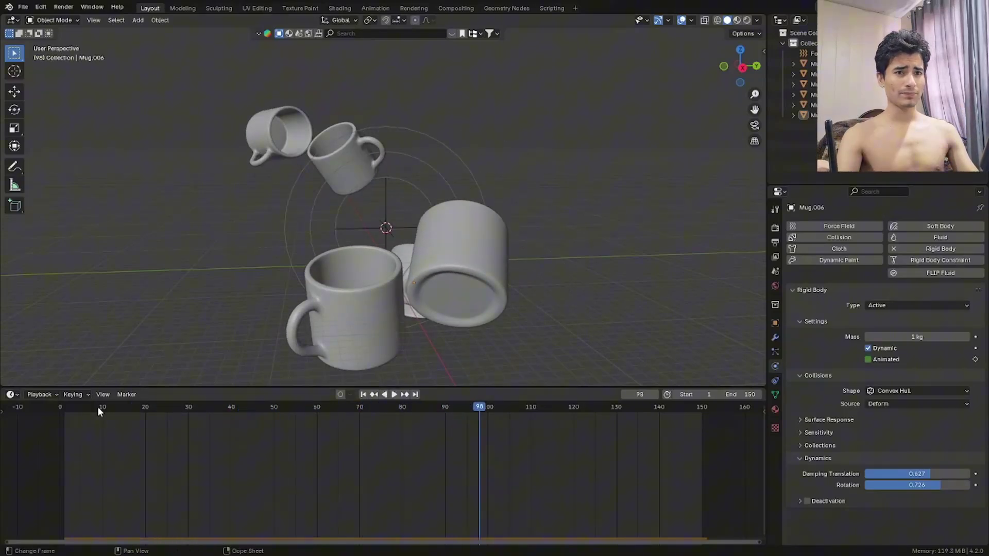
Step: At frame 19, keyframe the force field's Strength at -200 and set its Flow to 1
left_click_drag(97, 408, 144, 419)
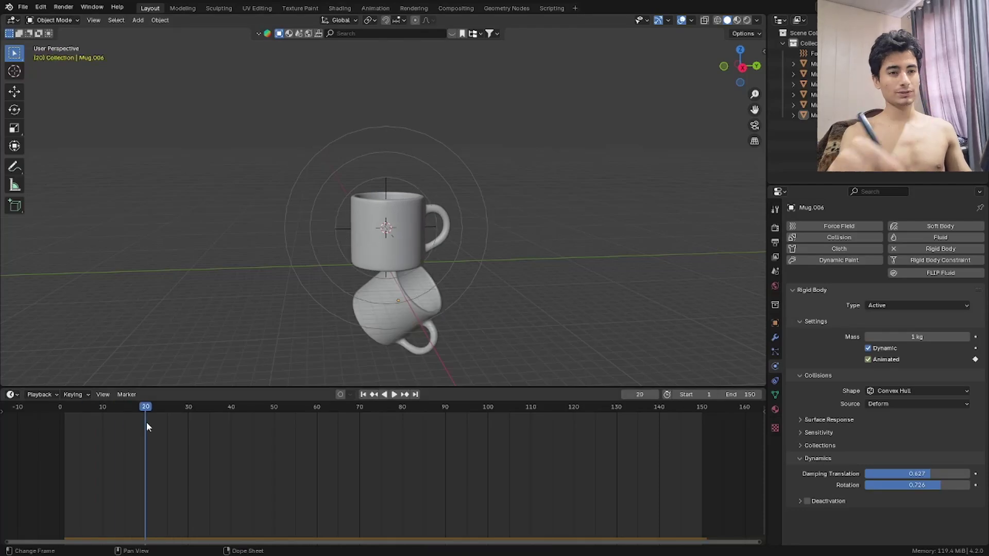
left_click(338, 224)
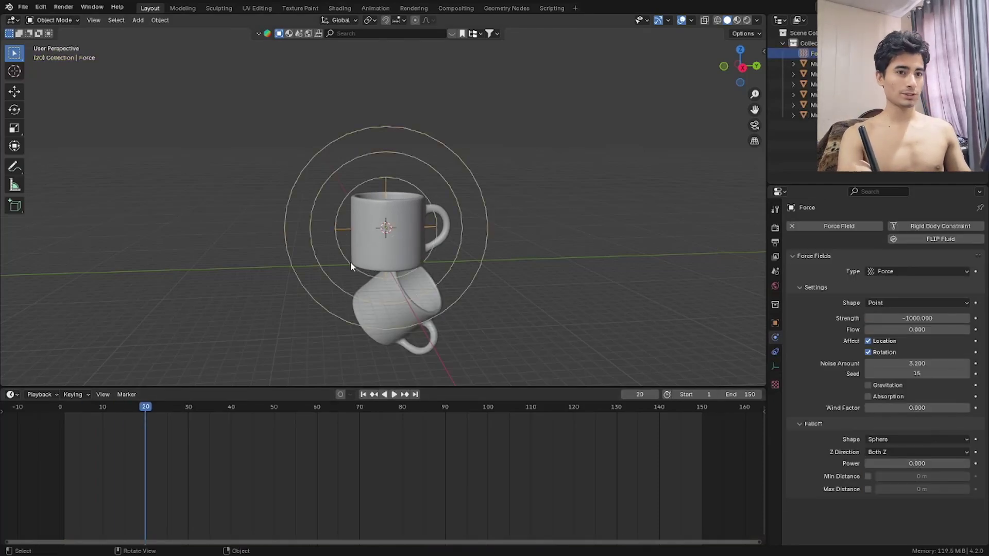
key("Left")
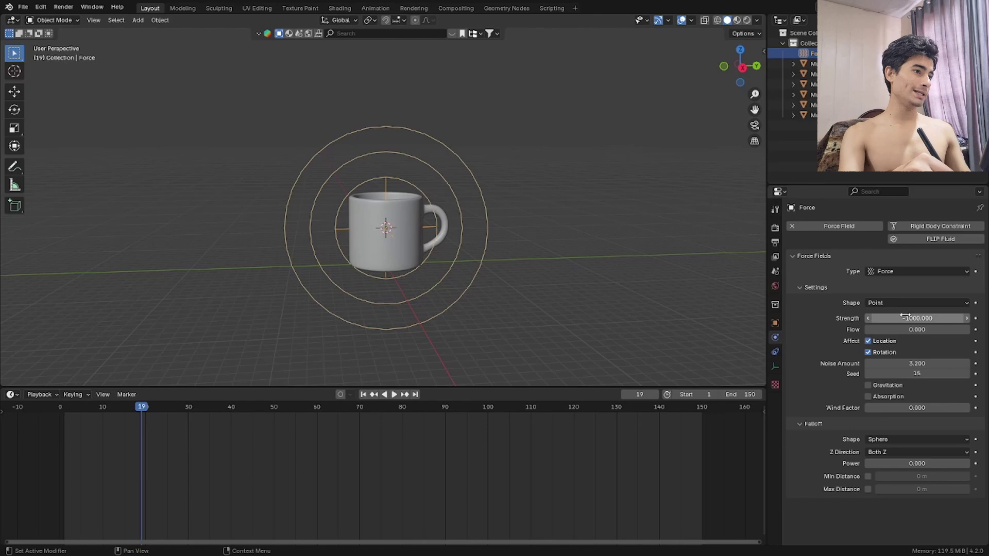
left_click(871, 316)
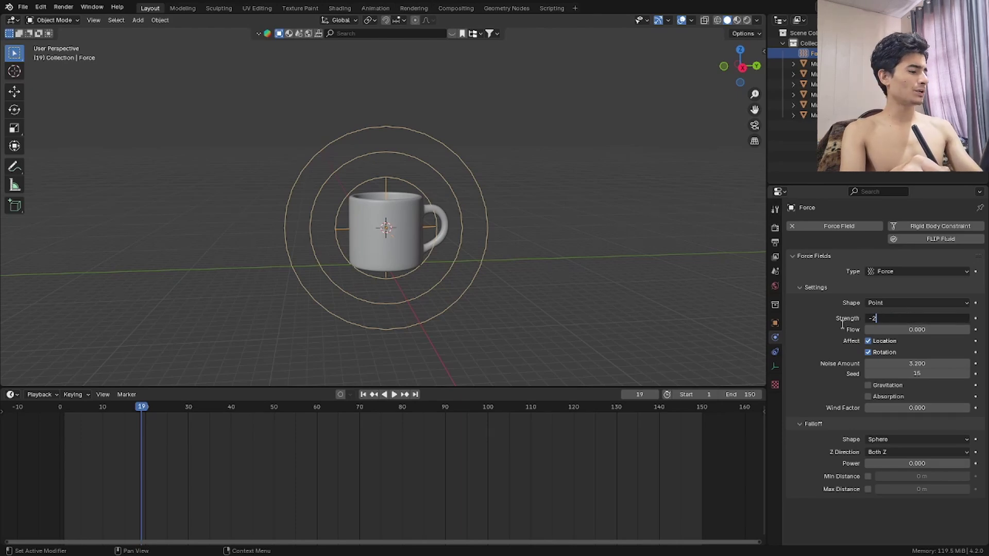
type("-200")
key("Return")
key("i")
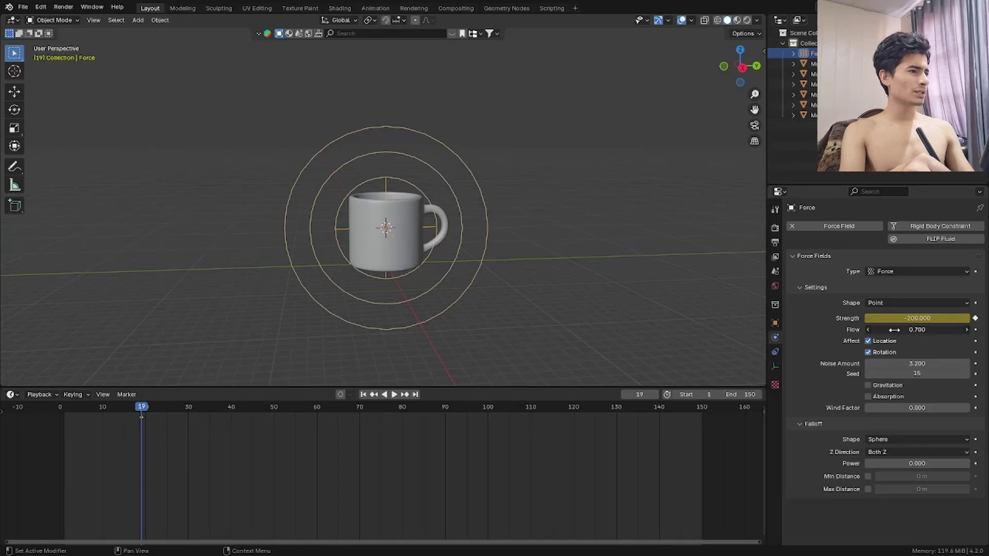
left_click_drag(896, 330, 879, 330)
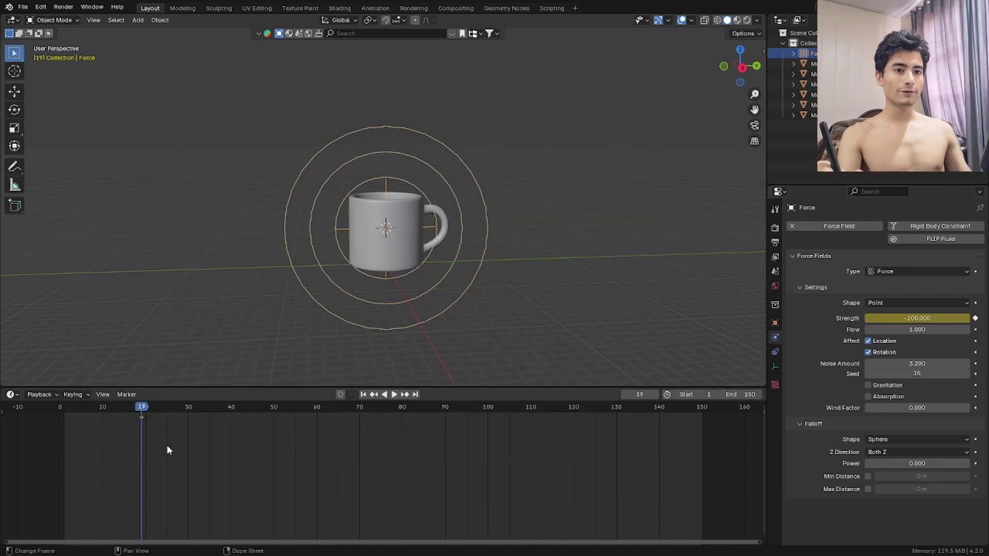
Step: At frame 20, keyframe the force field's Strength at -2500
key("Right")
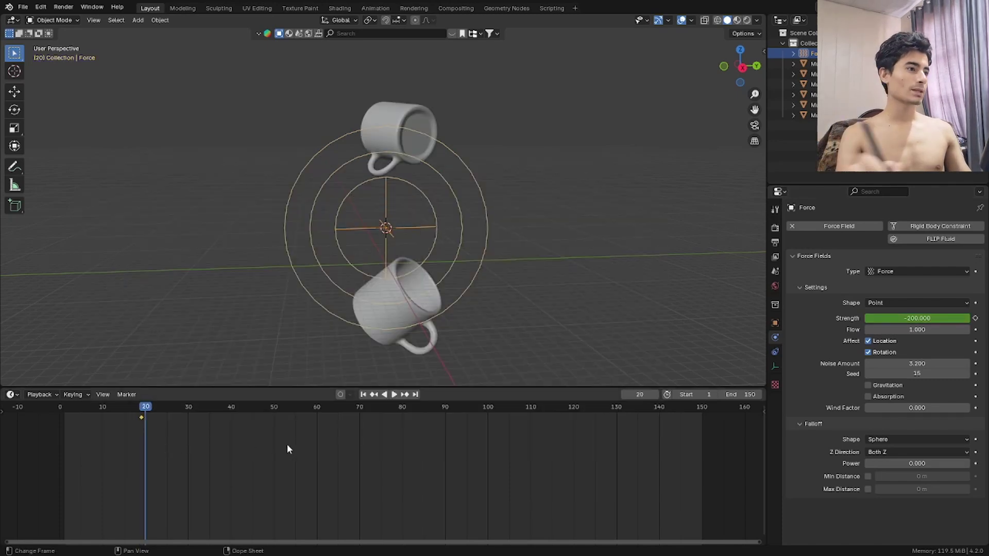
left_click(872, 319)
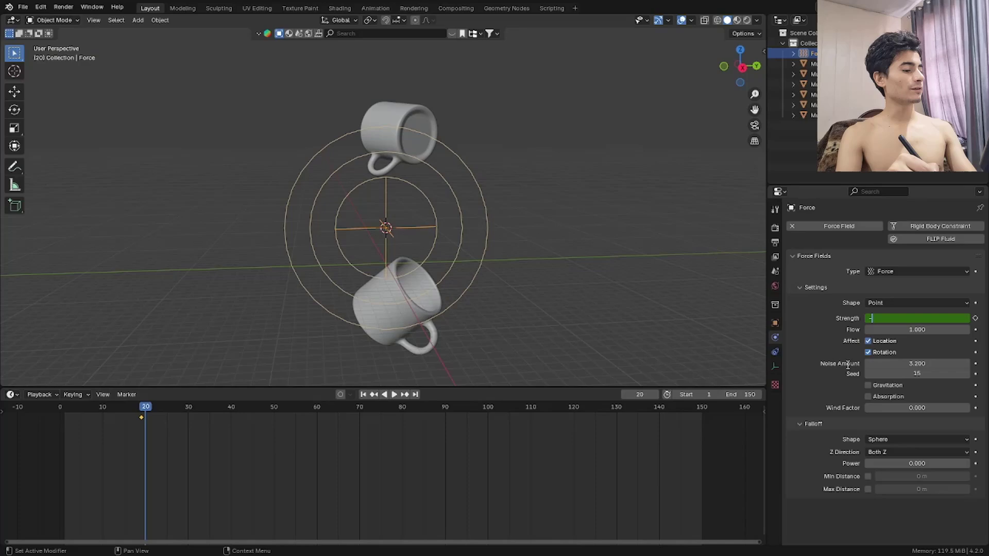
key("Return")
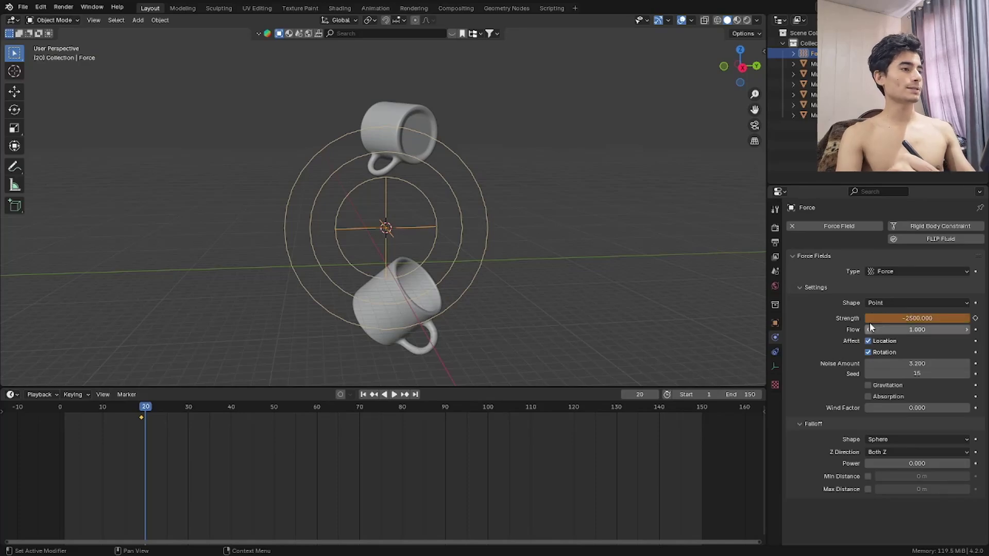
key("i")
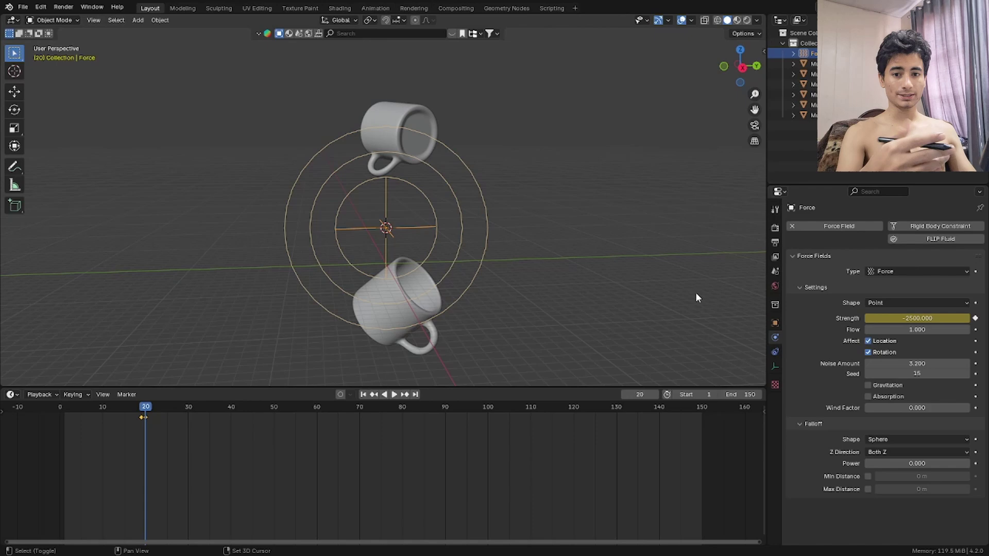
Step: Save the file and play the simulation from frame 1 to check the effect of the keyframed force strength
key("shift+Left")
key("ctrl+s")
left_click(607, 320)
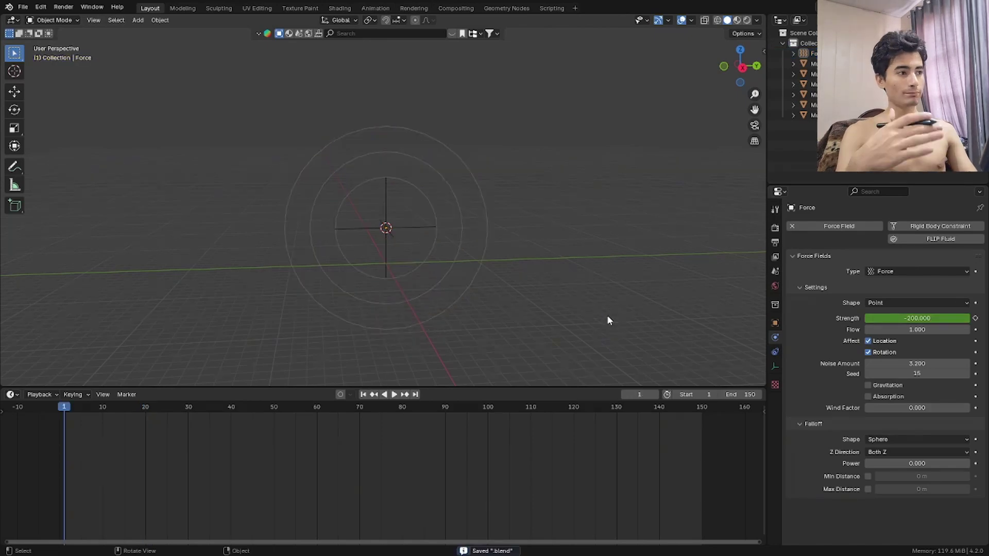
key("space")
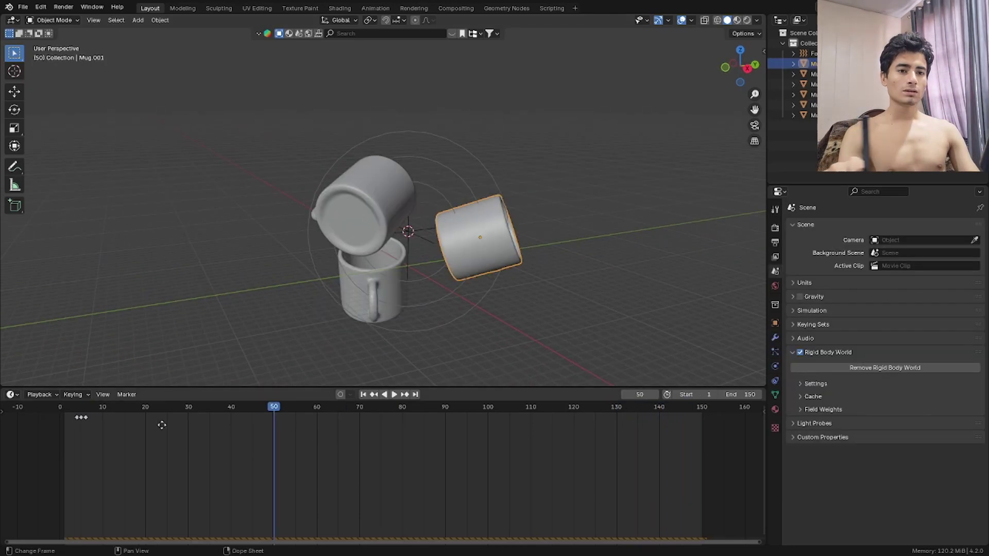
Step: Shift Mug.001's last two keyframes one frame later, to frames 6 and 7
middle_click_drag(64, 435, 258, 443)
scroll(192, 432, "up", 2)
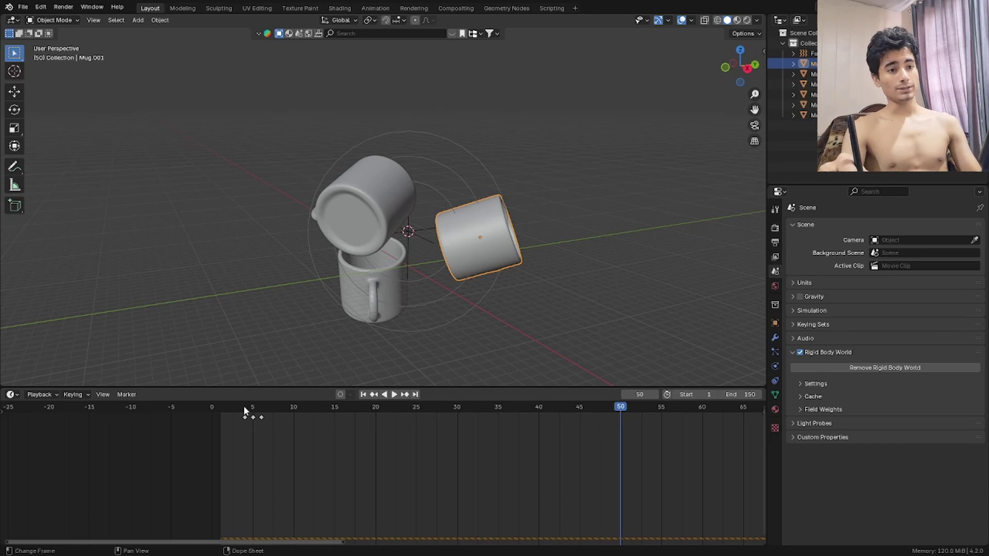
left_click_drag(245, 410, 252, 415)
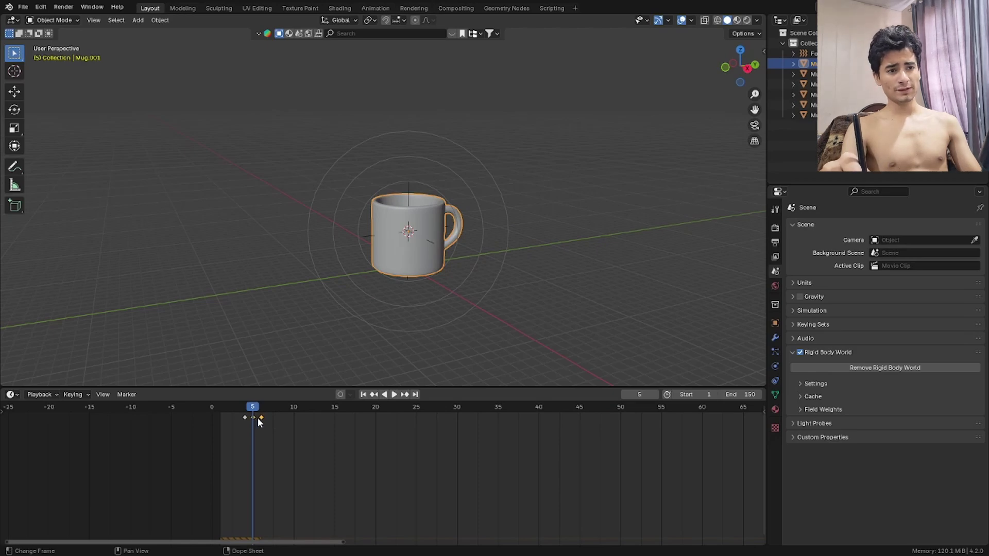
key("shift+d")
left_click(291, 413)
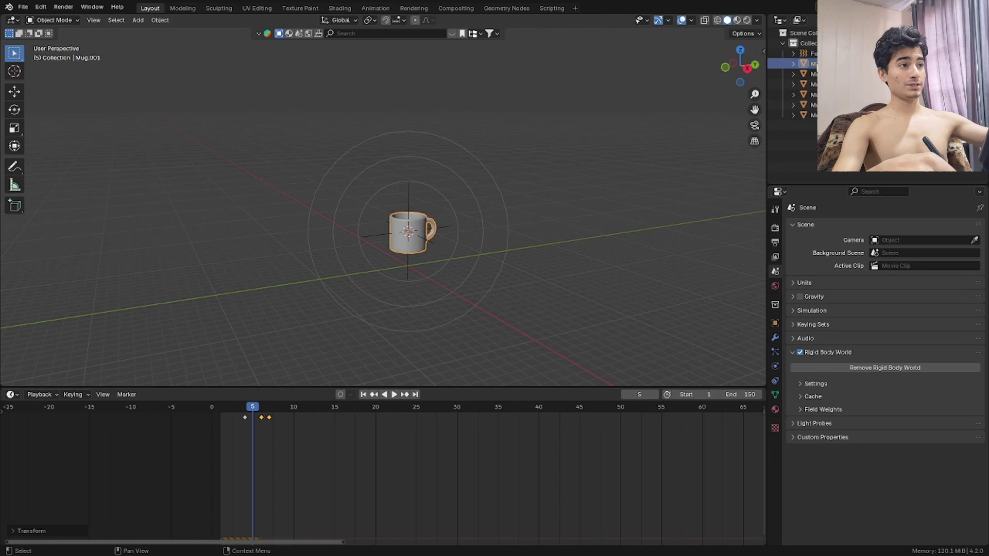
Step: Shift the last two keyframes of each remaining mug, Mug.002 to Mug.006, one frame later
left_click(811, 73)
scroll(624, 459, "down", 5)
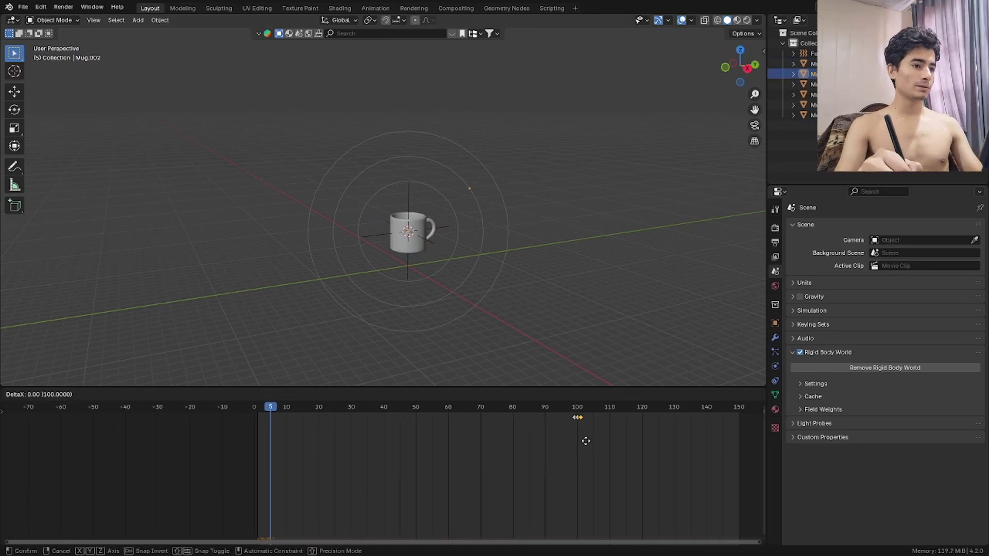
left_click(811, 94)
left_click(775, 323)
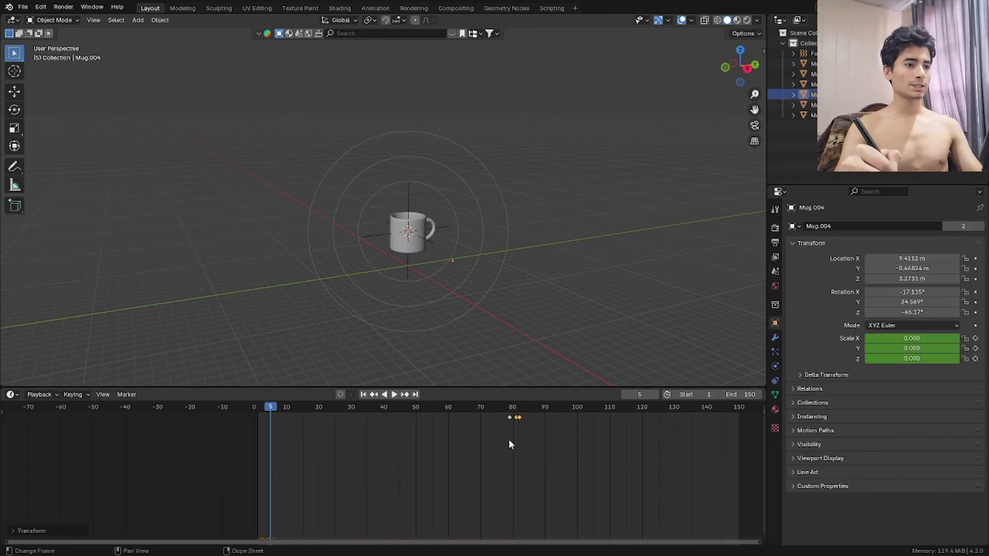
key("Down")
key("Down")
scroll(340, 463, "down", 3, "ctrl")
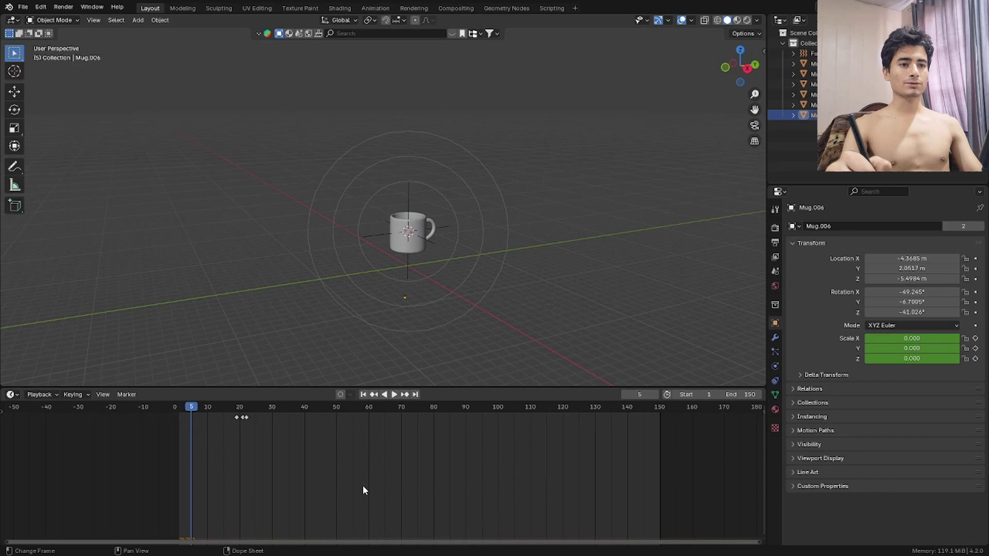
Step: Replay the simulation from frame 1 and scrub back to around frame 101 to examine how the mugs appear and collide
key("shift+Left")
mouse_move(245, 288)
middle_mouse_down()
mouse_move(286, 296)
mouse_move(256, 289)
middle_mouse_up()
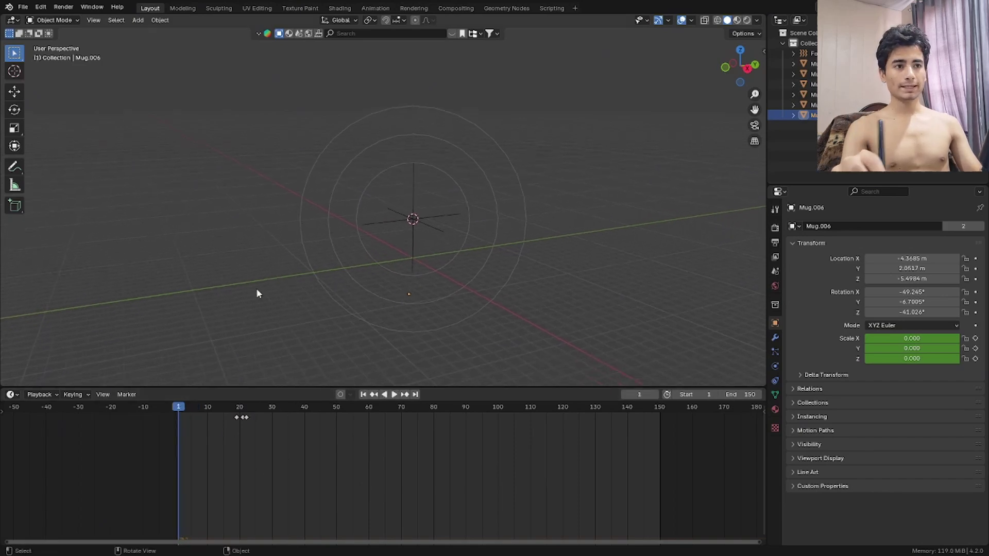
key("space")
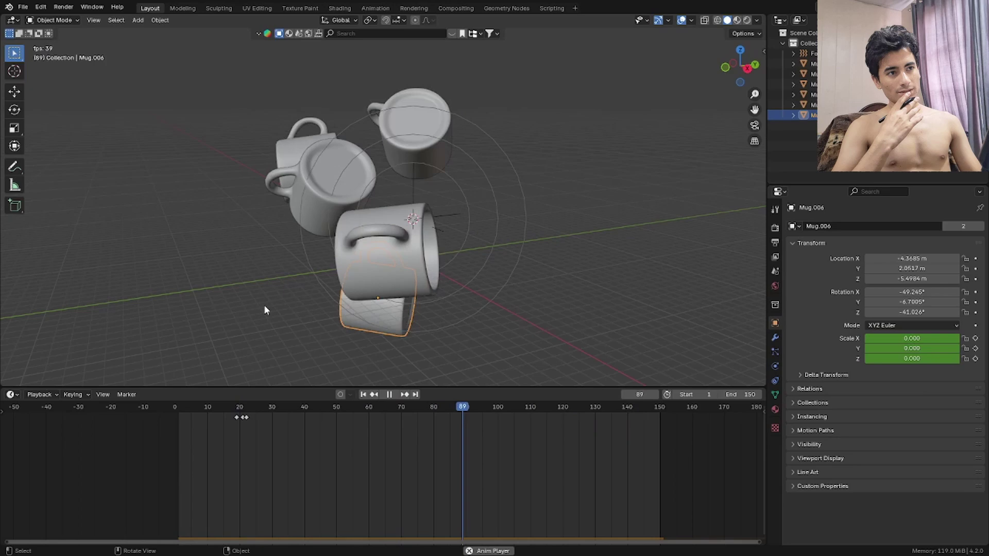
key("space")
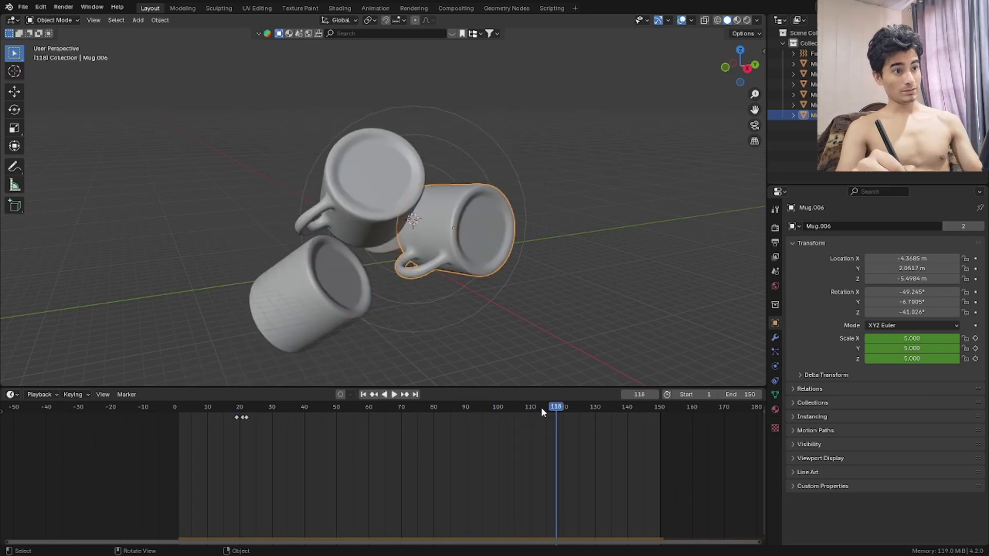
key("space")
left_click_drag(556, 415, 504, 407)
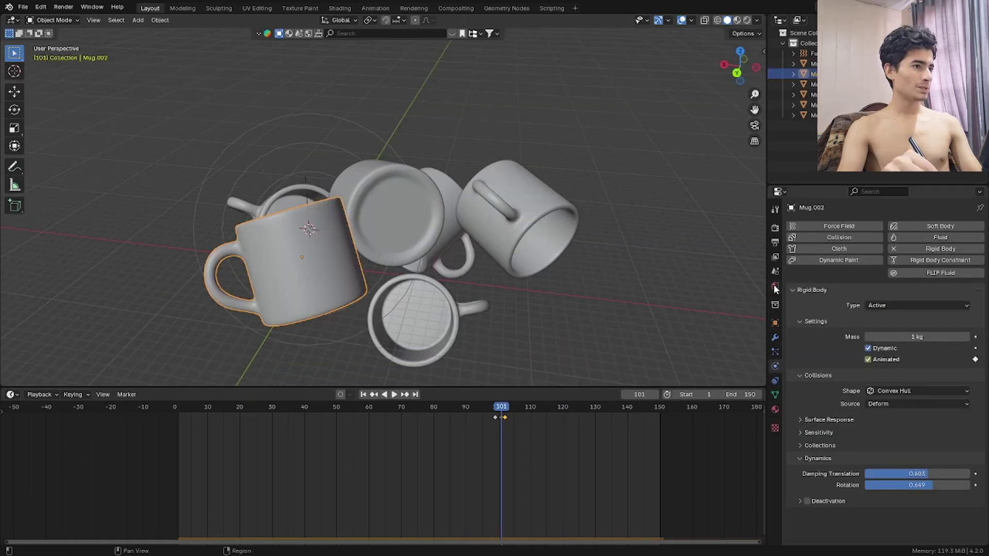
Step: Set the scene's output frame rate to 30 fps
left_click(775, 286)
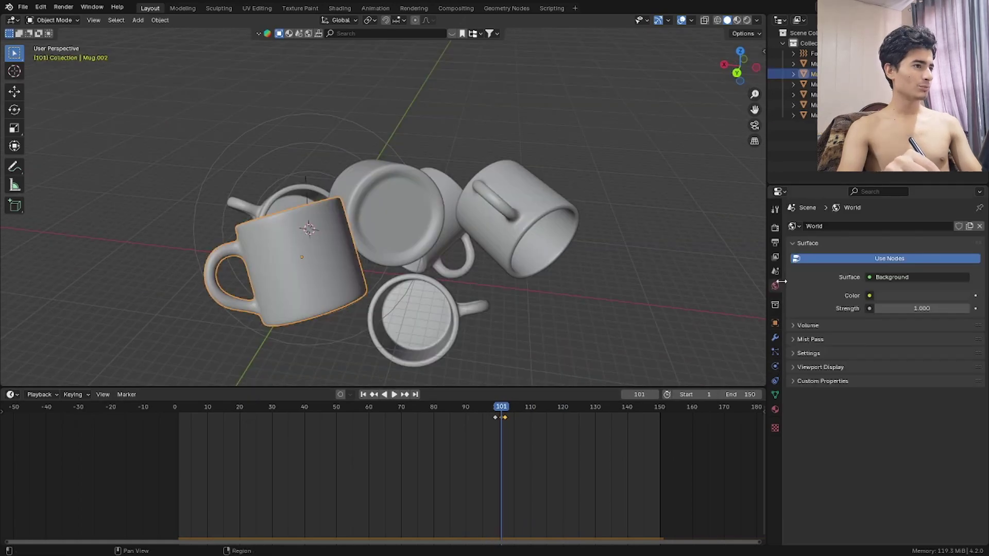
left_click(776, 271)
left_click(776, 242)
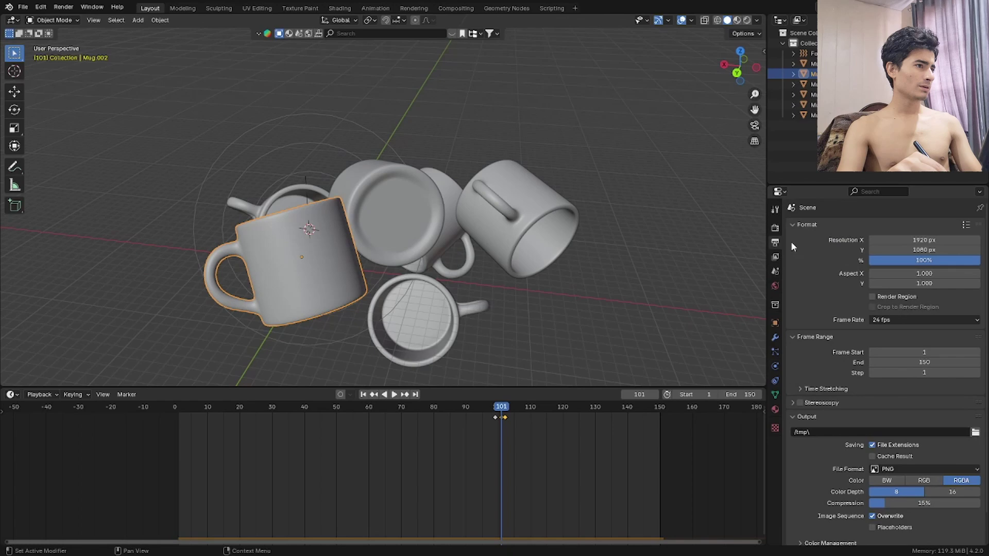
left_click(876, 320)
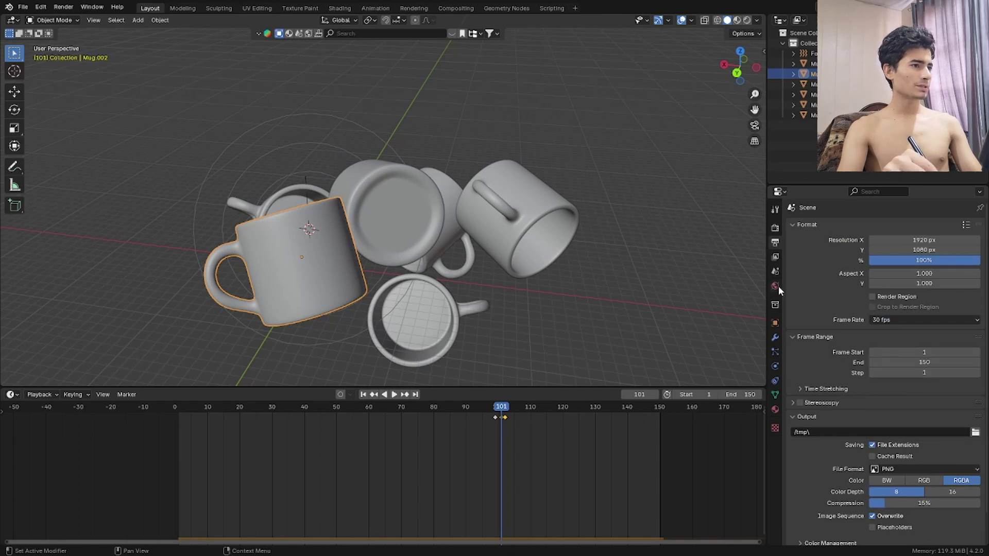
Step: In the Rigid Body World settings, set Speed to 2 and both Substeps Per Frame and Solver Iterations to 30
left_click(776, 271)
left_click(802, 386)
left_click(870, 422)
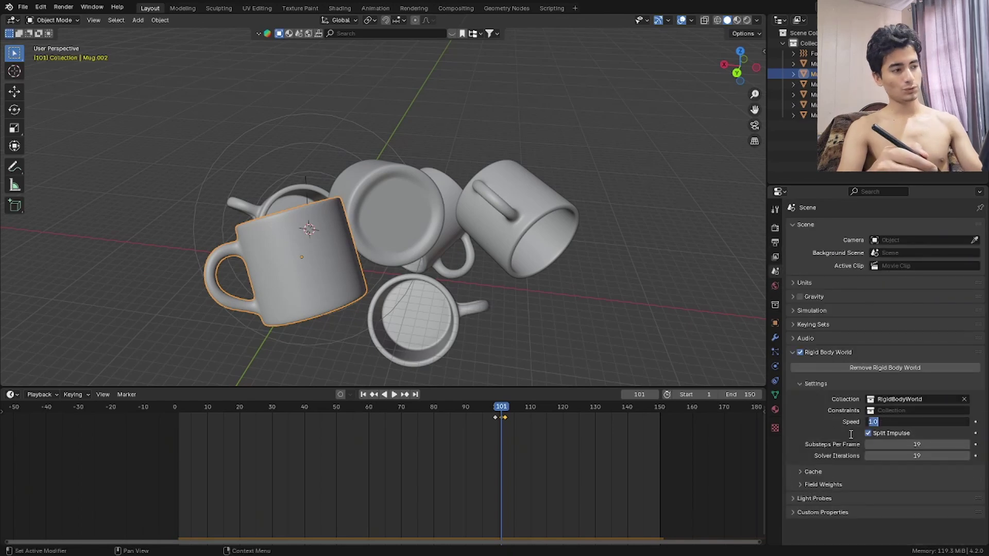
type("2")
key("Return")
left_click(887, 441)
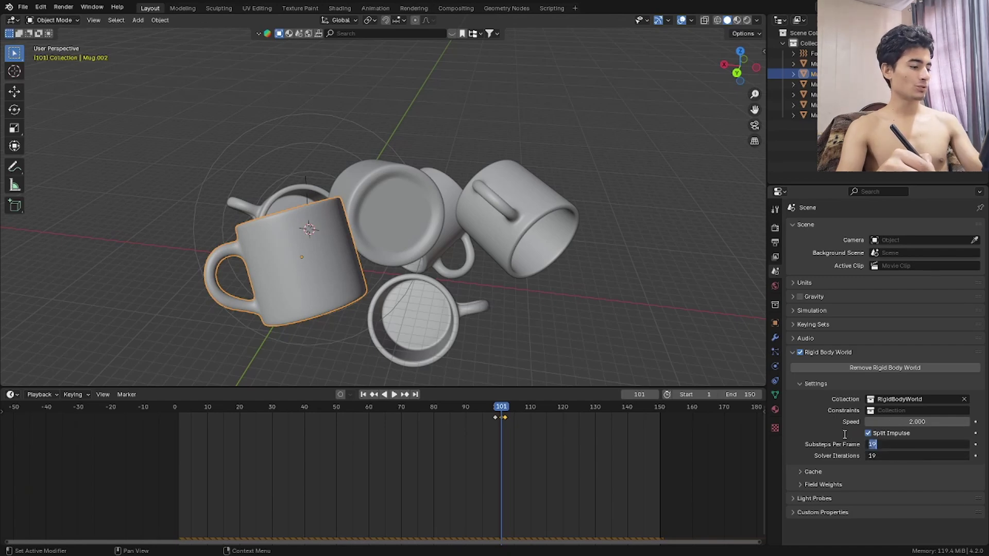
type("30")
key("Return")
Step: Play the simulation from frame 1 to check the mugs' motion at double speed
key("shift+Left")
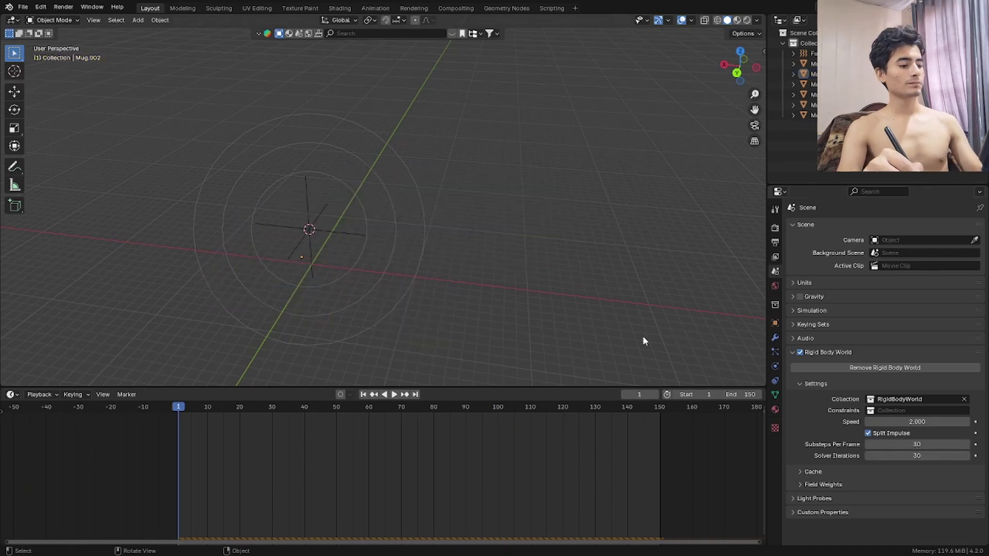
key("space")
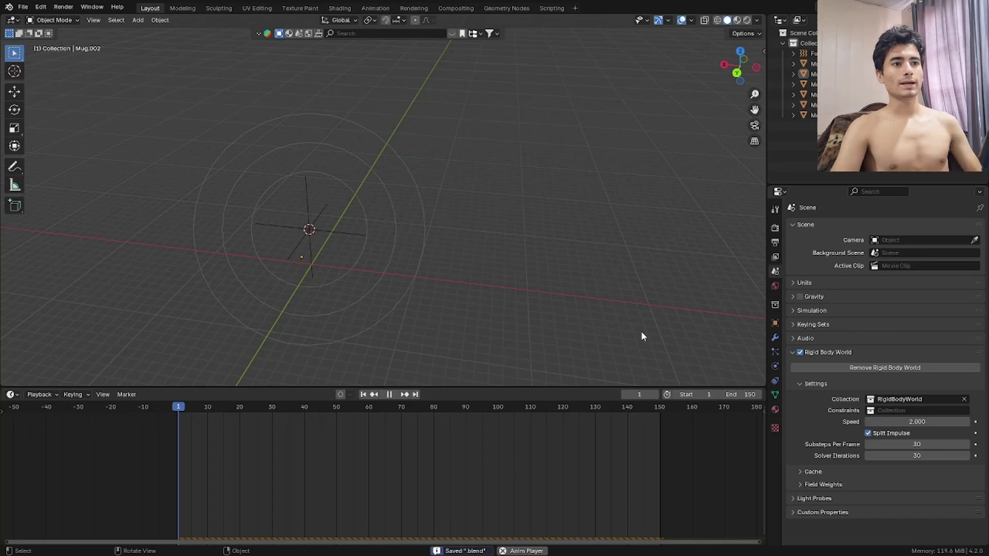
middle_click_drag(642, 337, 483, 303)
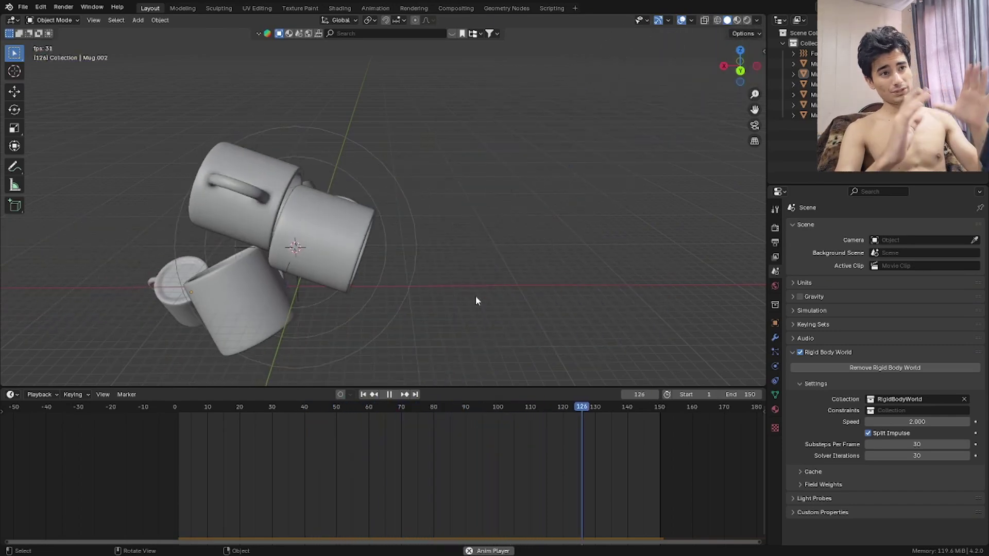
key("space")
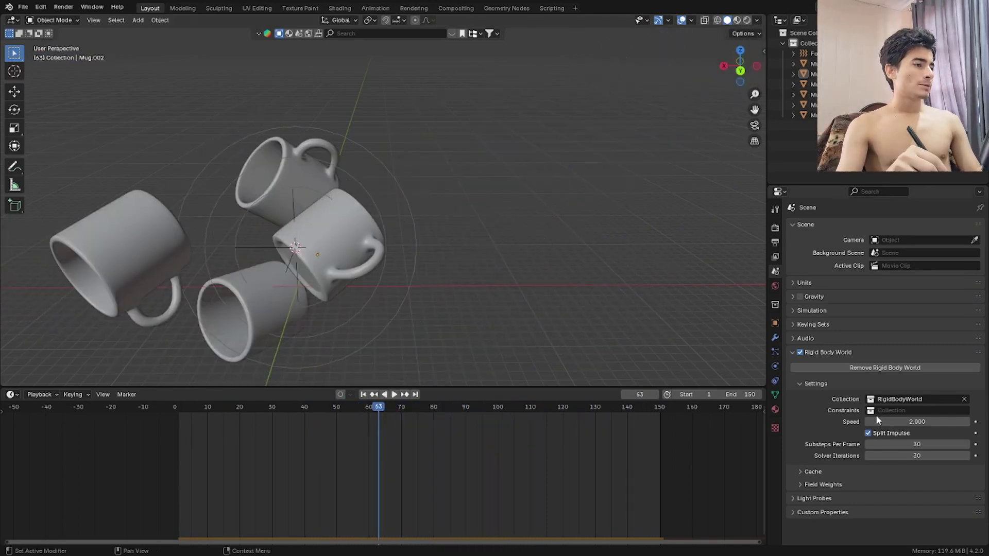
Step: Set the Rigid Body World's Speed to 1
double_click(890, 421)
type("1")
key("Return")
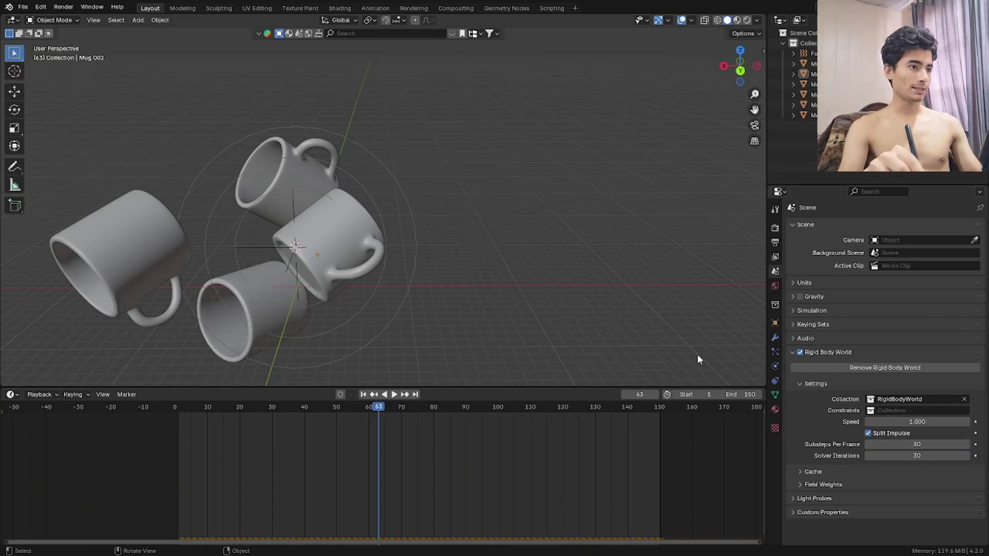
Step: Replay the simulation from frame 1 and inspect the mugs' motion at normal speed from a lower front view
key("shift+Left")
key("space")
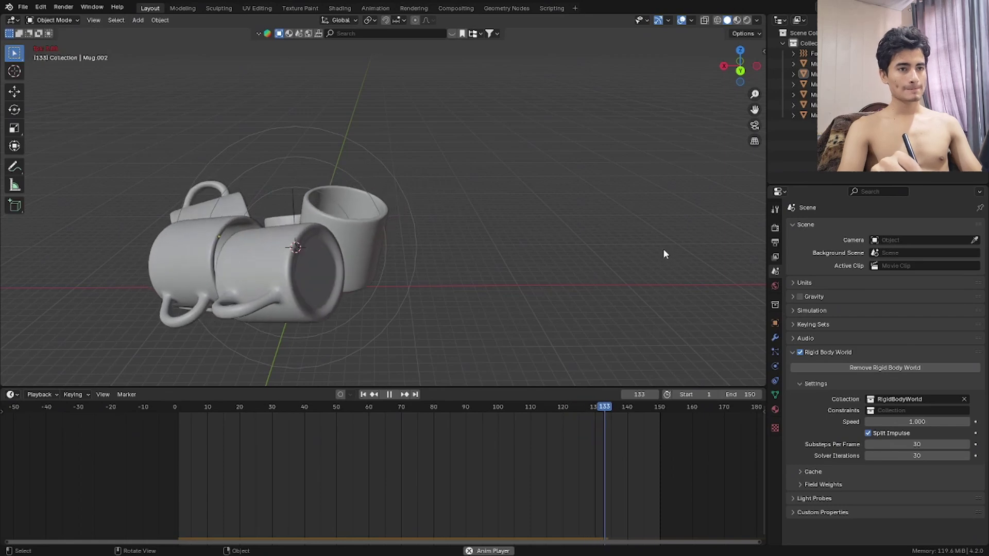
middle_click_drag(554, 280, 619, 267)
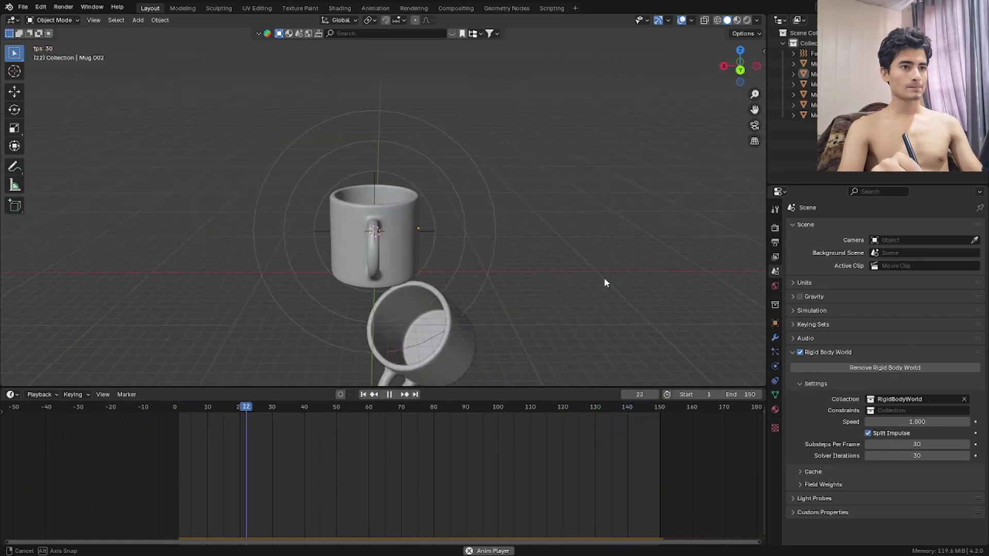
middle_click_drag(604, 277, 607, 261)
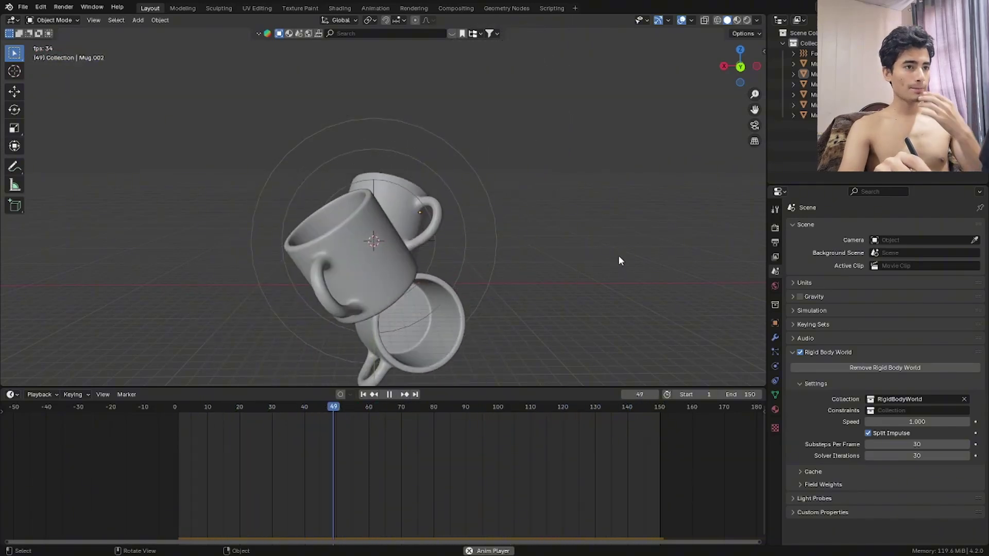
key("Escape")
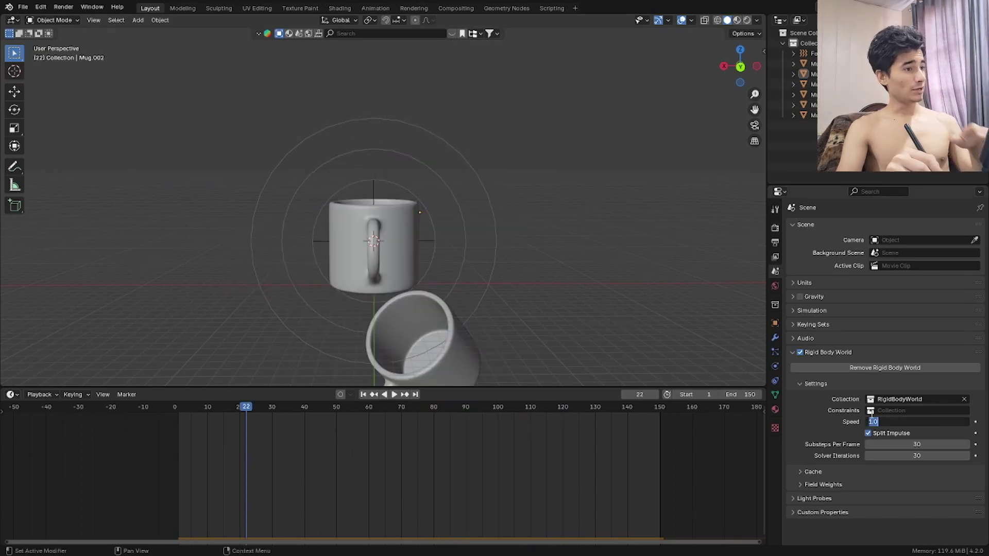
Step: Set the Rigid Body World's Speed to 0.5 and replay the simulation from frame 1
key("Return")
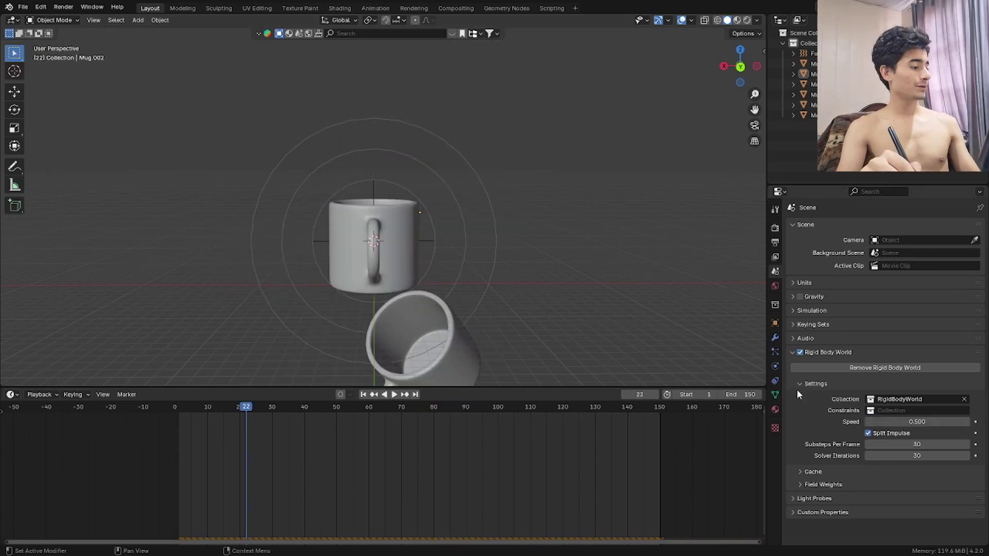
key("shift+Left")
key("space")
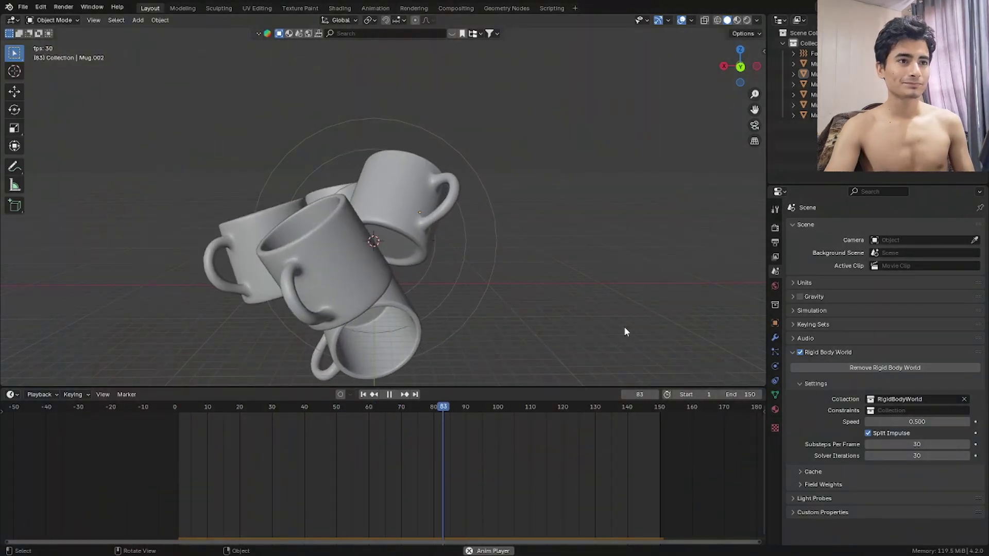
Step: Save the file, switch the viewport to Material Preview shading and hide the overlays
key("ctrl+s")
key("z")
left_click(588, 345)
key("shift+alt+z")
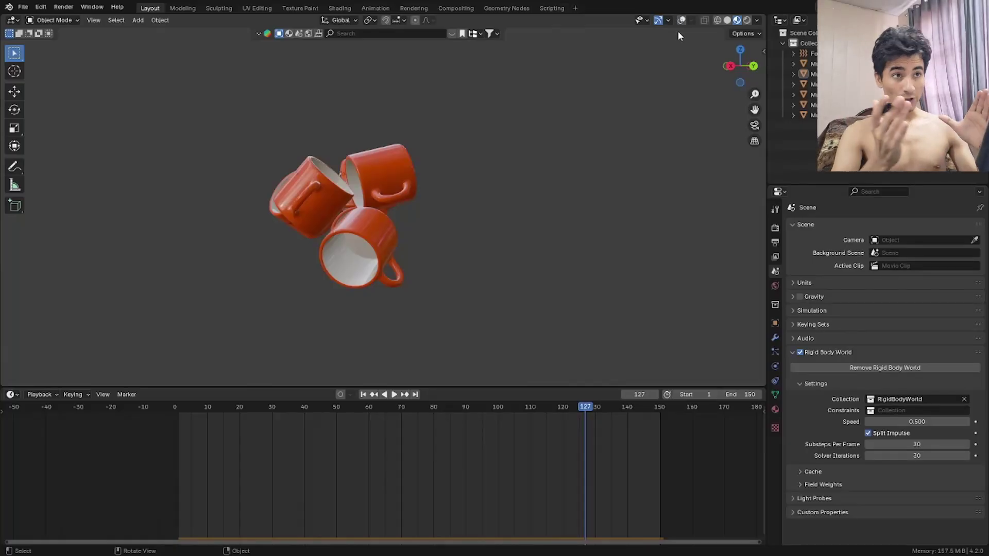
Step: Play the animation from around frame 19 to frame 71 to examine the shaded mugs
left_click(236, 412)
key("space")
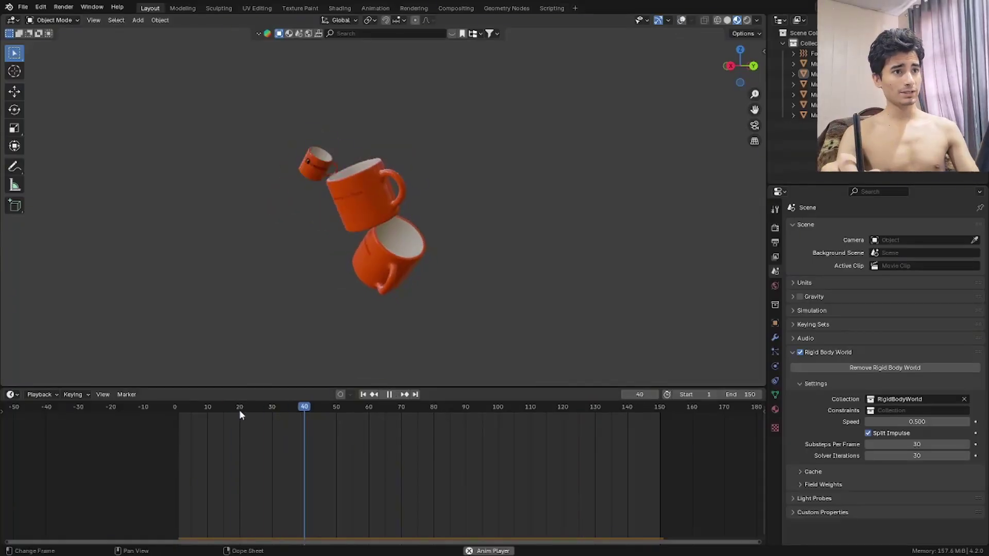
key("space")
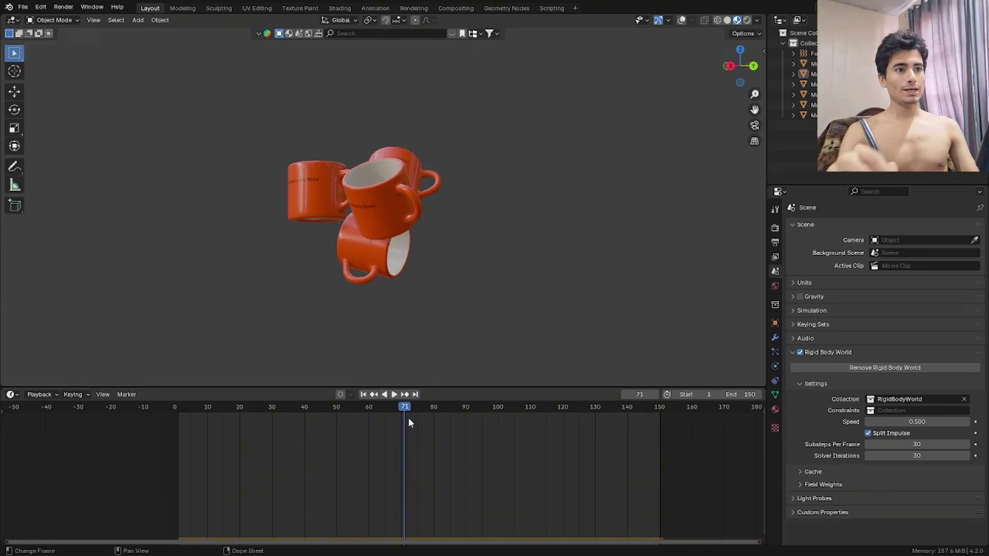
Step: Show the viewport overlays again and, at frame 21, move the lower mug (Mug.006) closer to the force field's centre
left_click(682, 20)
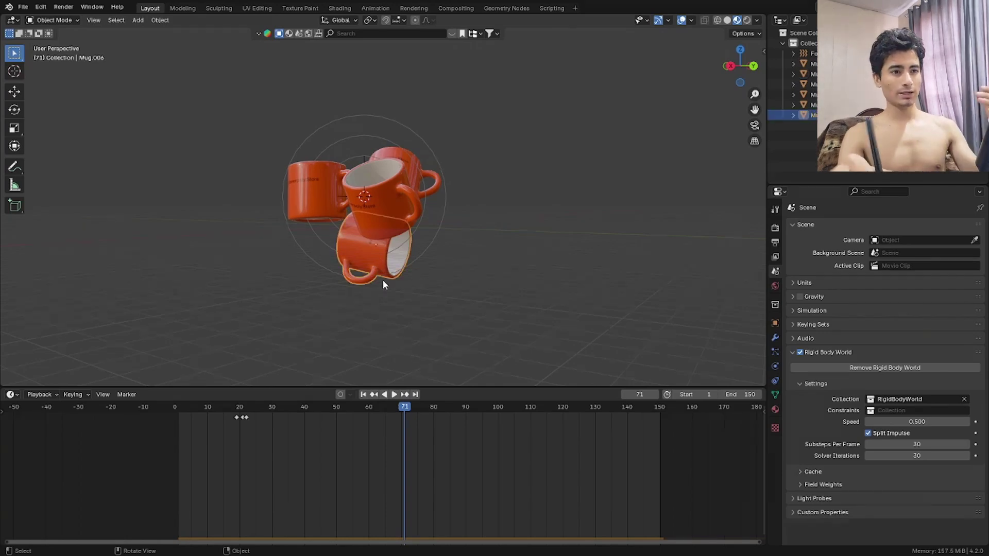
left_click(230, 412)
key("space")
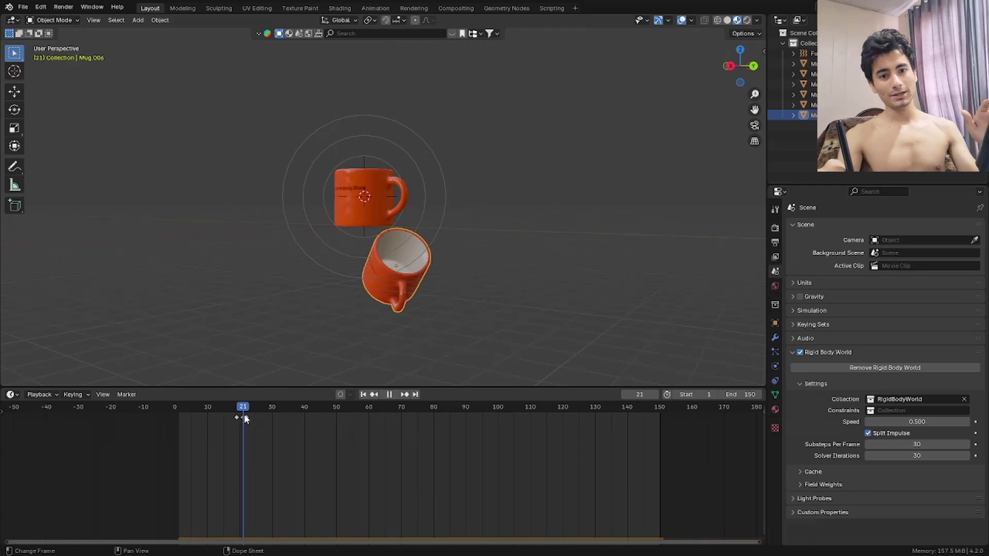
left_click_drag(244, 420, 243, 409)
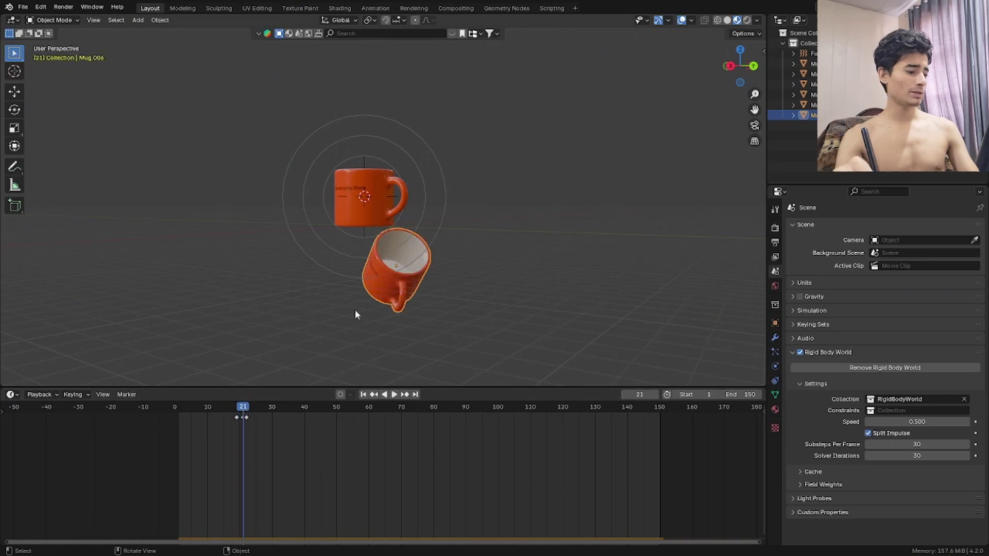
middle_click_drag(355, 314, 330, 283)
key("g")
left_click(287, 251)
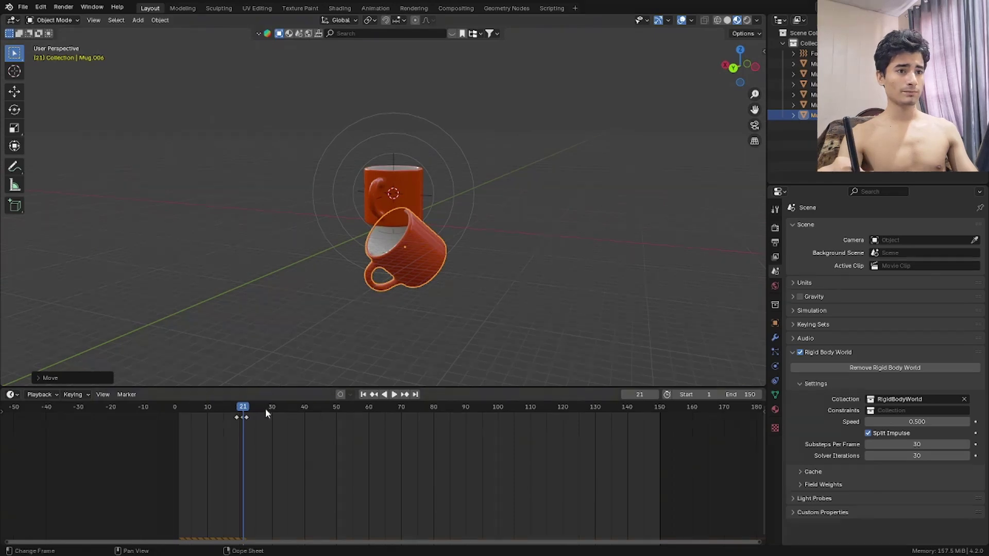
Step: At frame 44, clear the rotation of Mug.003 and move it closer to the other mugs
left_click_drag(266, 412, 318, 414)
middle_click_drag(351, 273, 470, 196)
left_click(466, 171)
left_click(776, 323)
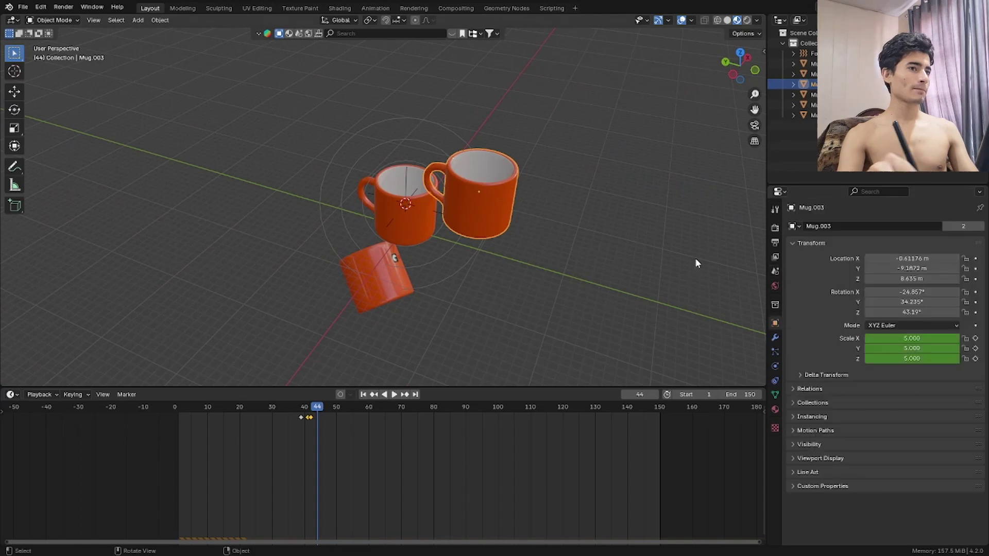
key("r")
key("r")
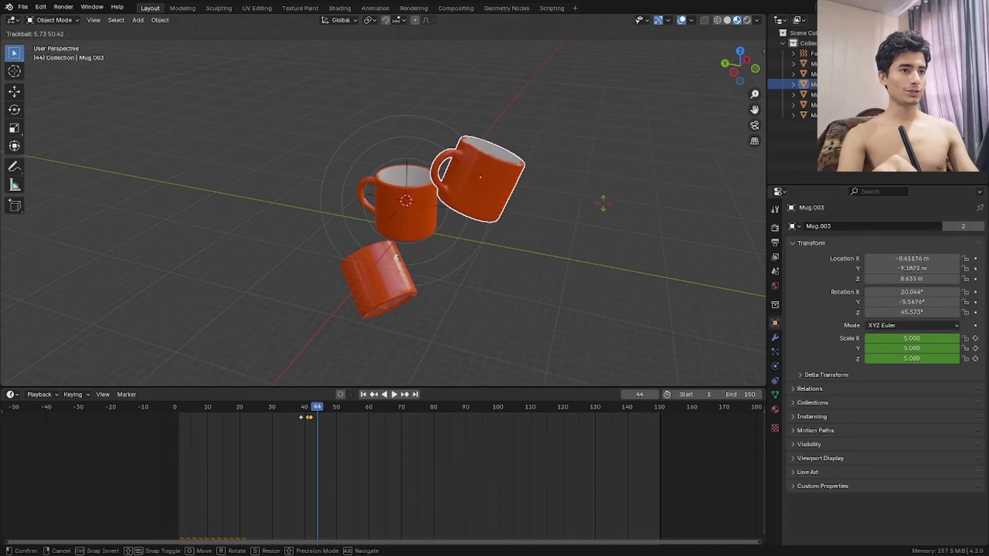
left_click(625, 186)
key("alt+r")
key("g")
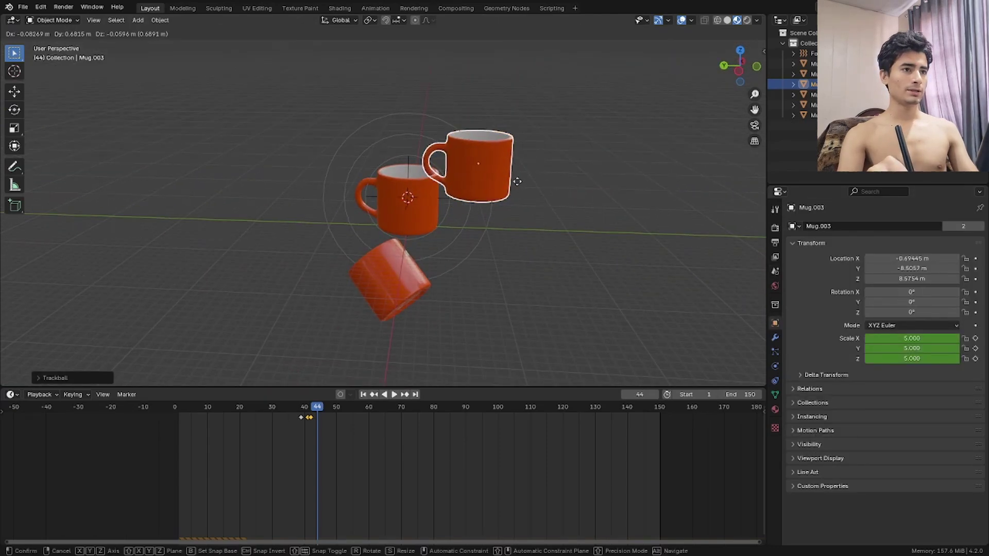
left_click(516, 185)
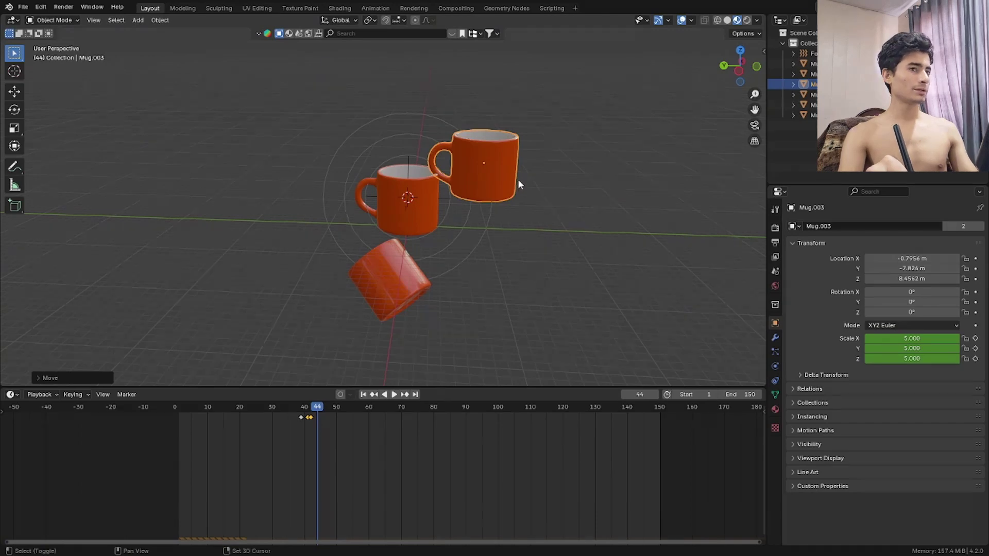
Step: Replay the simulation from frame 1 to about frame 143 to inspect how the repositioned mugs collide
key("shift+Left")
left_click(393, 410)
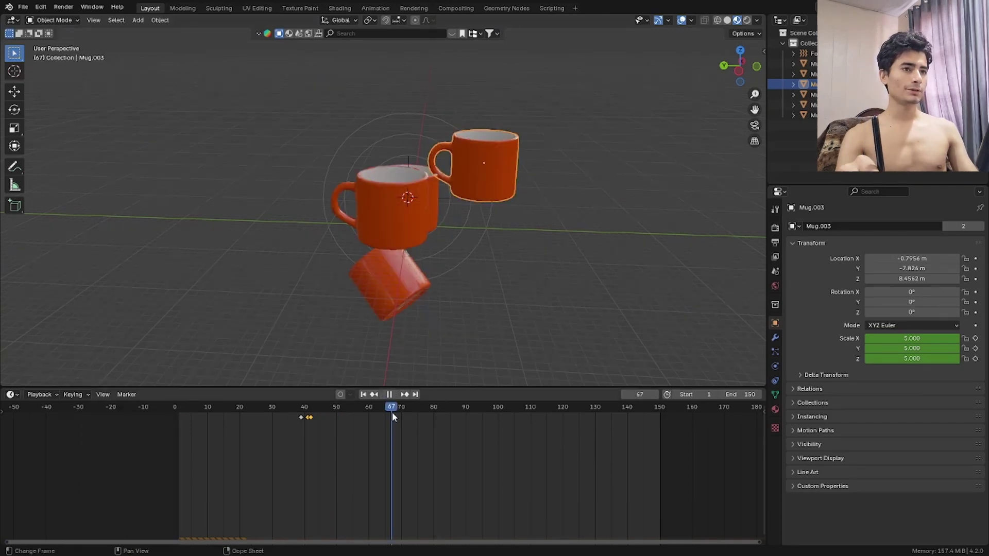
middle_click_drag(561, 234, 453, 295)
key("shift+Left")
key("space")
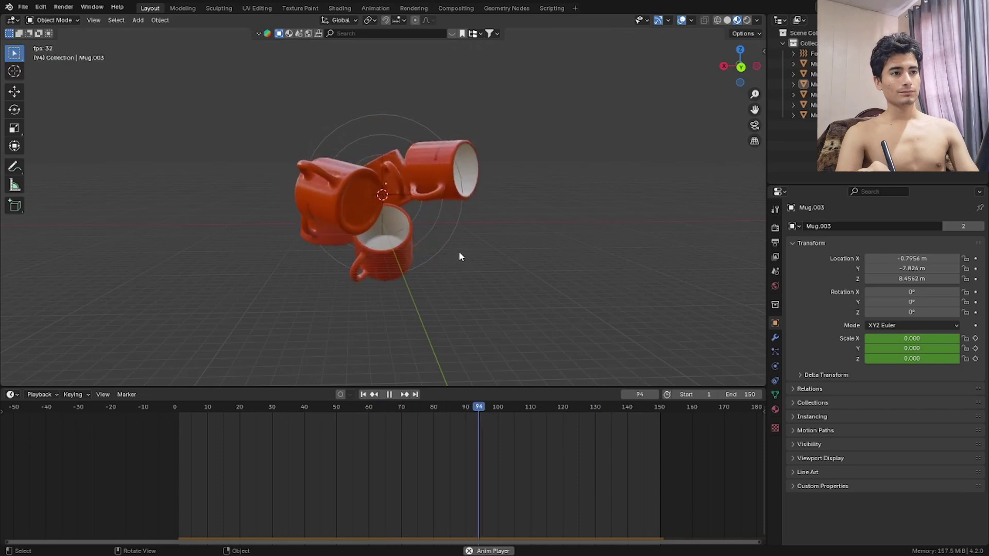
key("space")
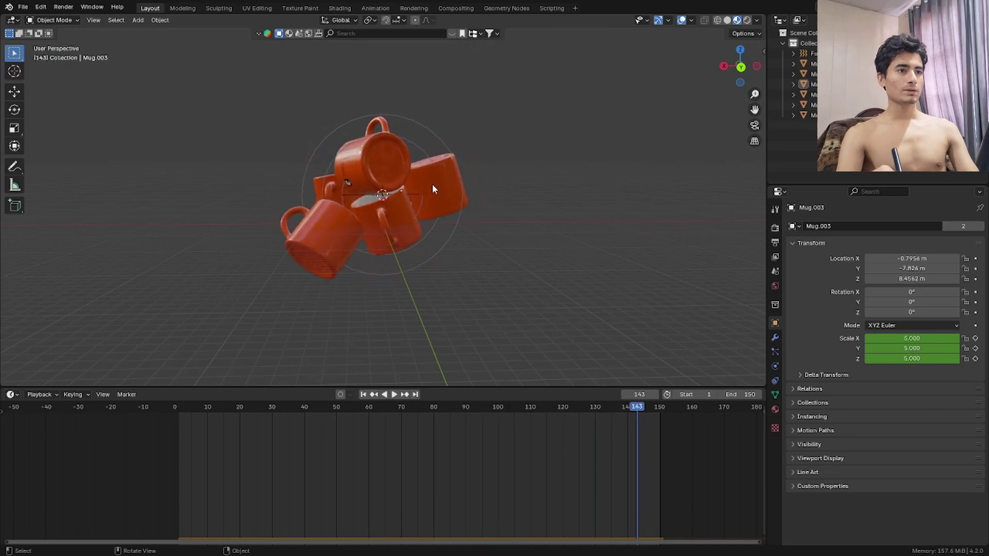
Step: At frame 61, move Mug.005 closer to the force field's centre and save the file
left_click_drag(371, 419, 372, 416)
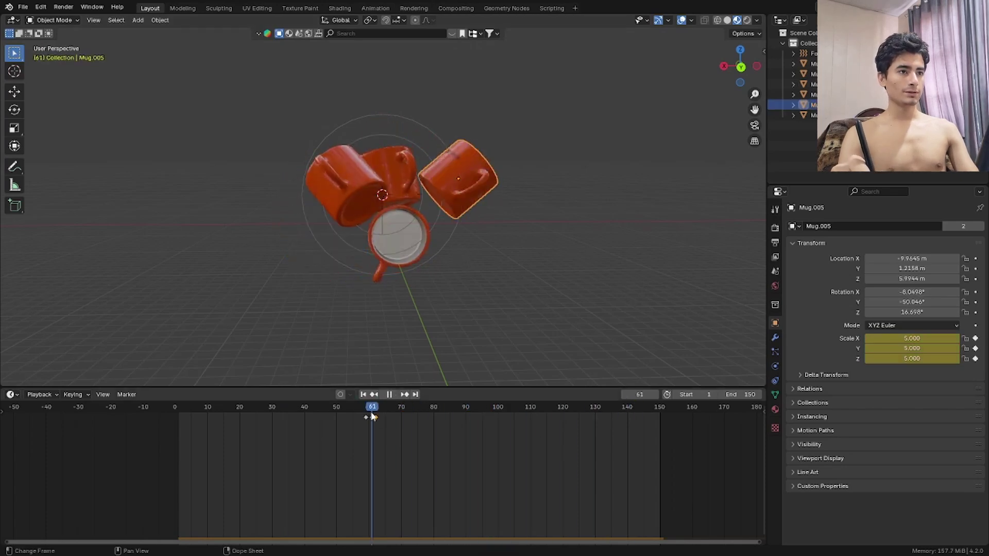
key("g")
left_click(395, 236)
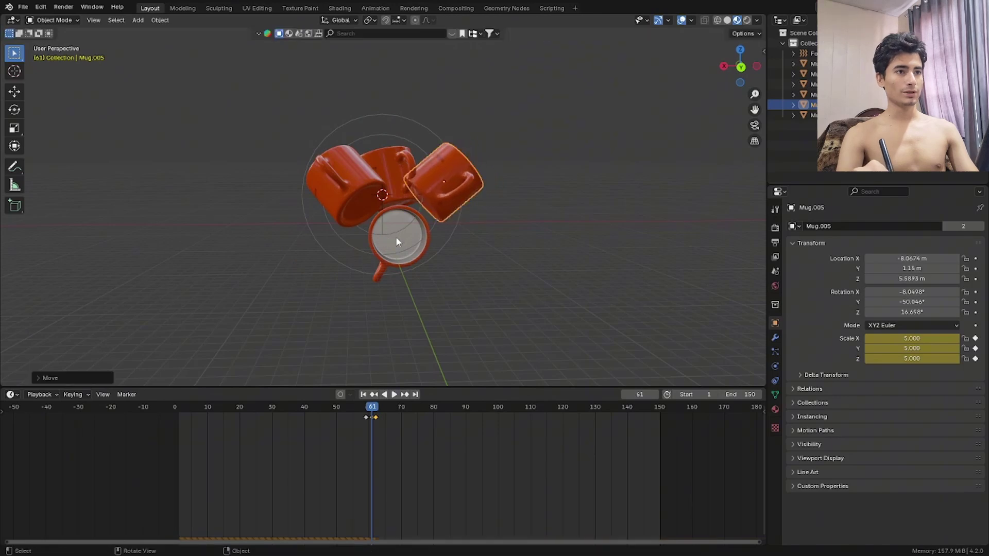
middle_click_drag(396, 237, 388, 277)
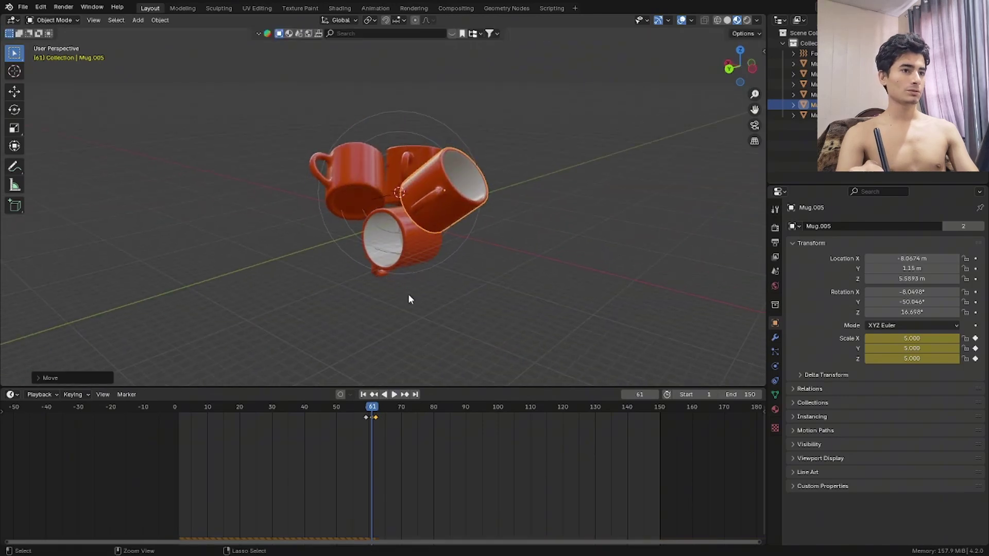
key("ctrl+s")
middle_click_drag(437, 317, 459, 299)
Step: Return to frame 1 and set the Rigid Body World's Speed to 0.7
key("shift+Left")
left_click(775, 365)
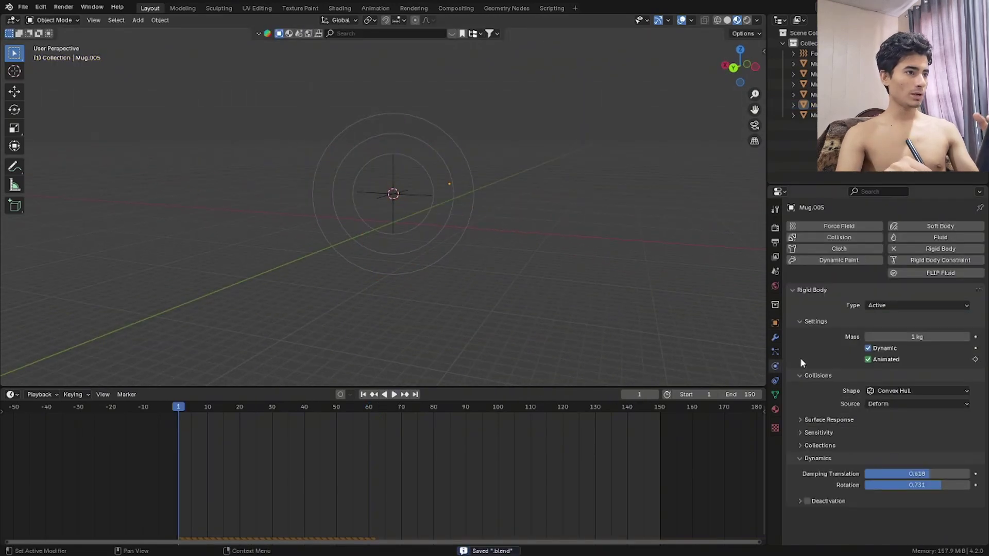
left_click(775, 271)
left_click(903, 419)
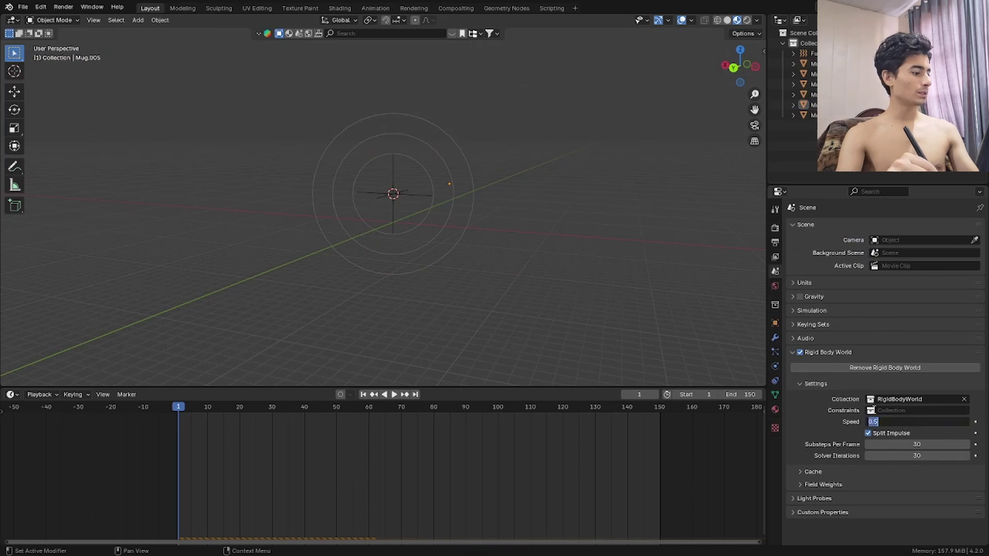
key("Return")
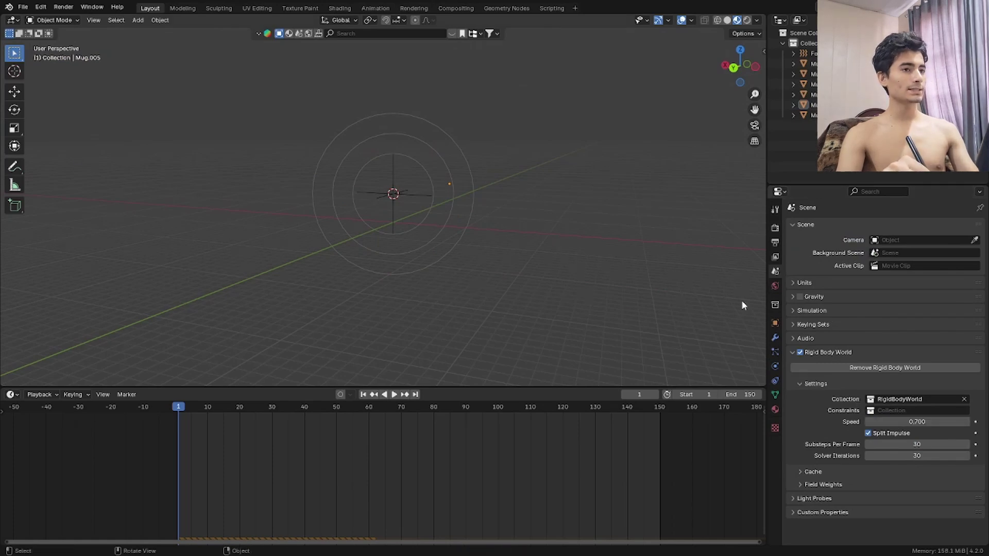
Step: Raise the rigid body damping of Mug.001 to 0.734 for translation and 0.823 for rotation
left_click(814, 64)
left_click(775, 367)
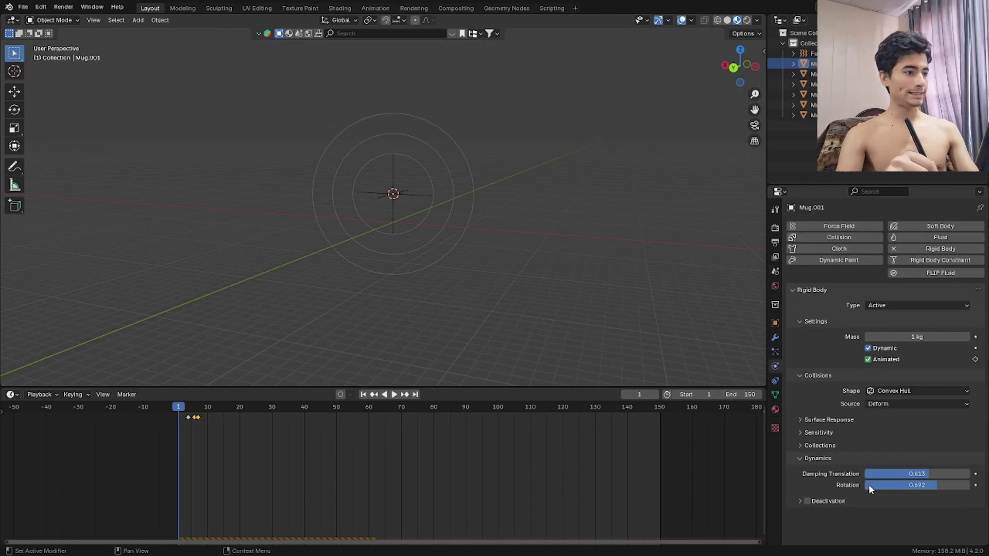
left_click_drag(884, 476, 916, 472)
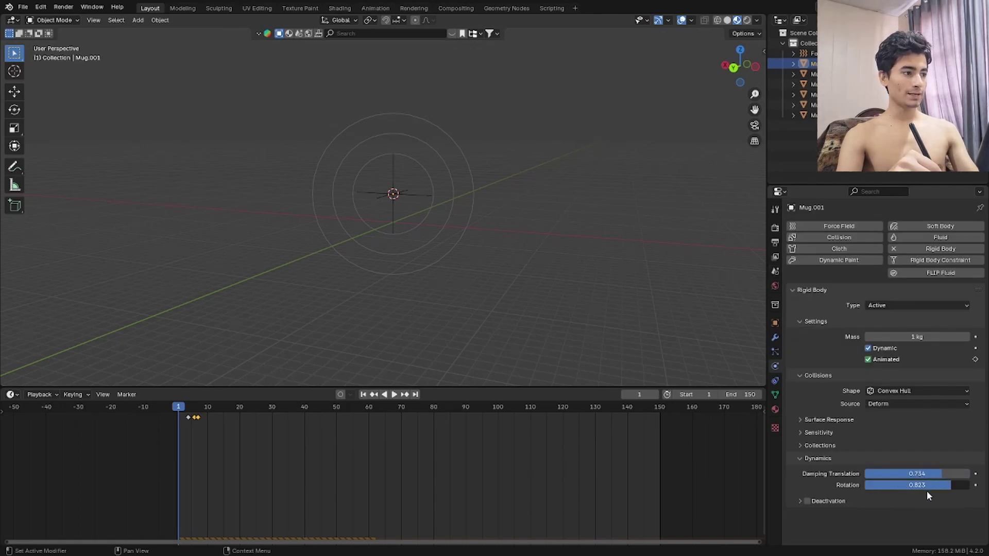
Step: Raise the damping of the remaining mugs similarly, with Mug.006 at 0.778 translation and 0.833 rotation, and save the file
left_click(834, 74)
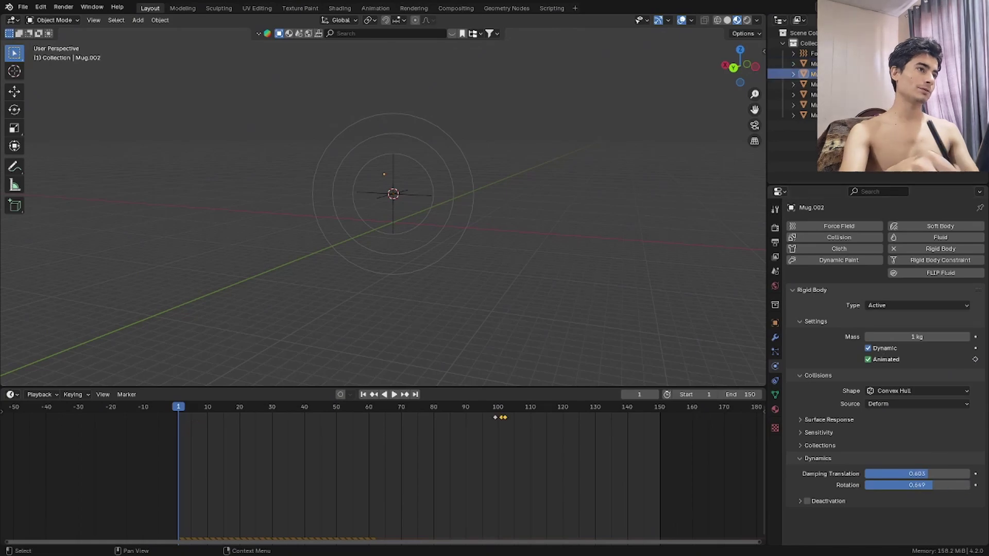
left_click(835, 84)
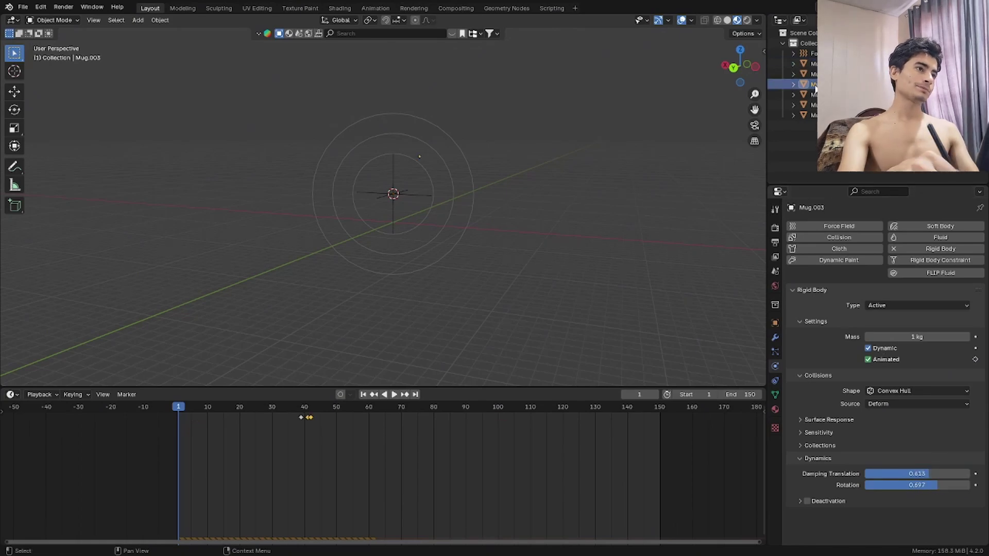
left_click(834, 94)
left_click(835, 105)
left_click(835, 115)
Step: Play the simulation in a maximized viewport with overlays hidden to examine the mugs' slower motion
key("space")
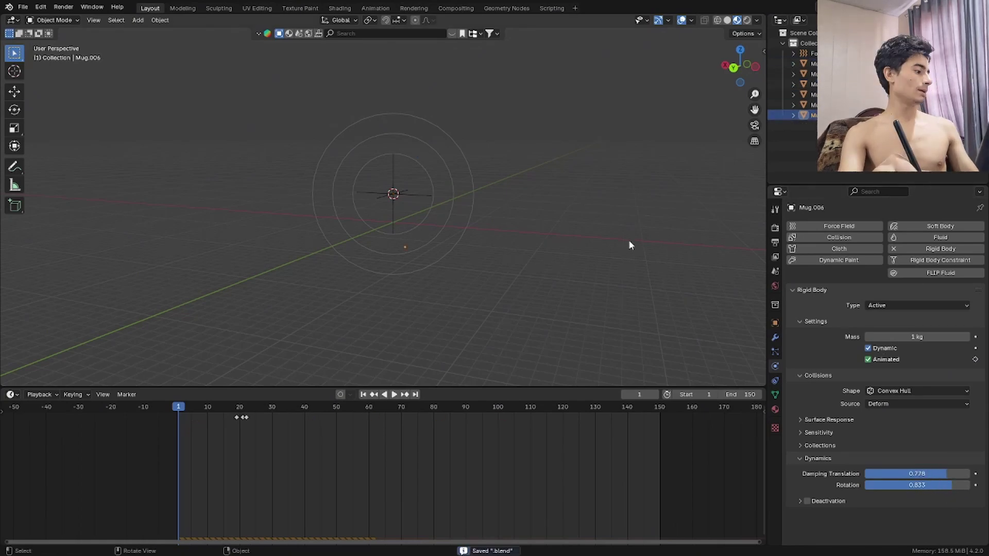
left_click(643, 266)
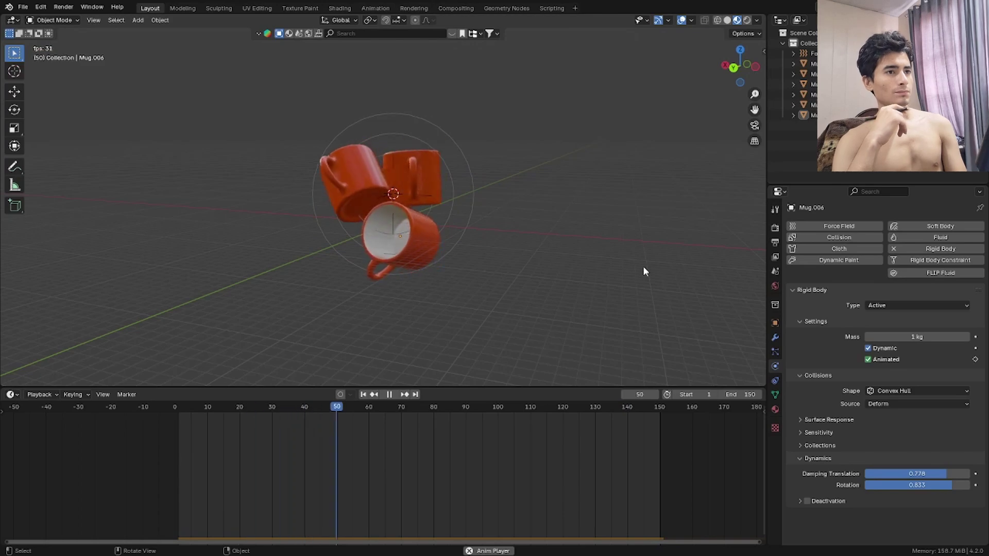
scroll(545, 271, "up", 2)
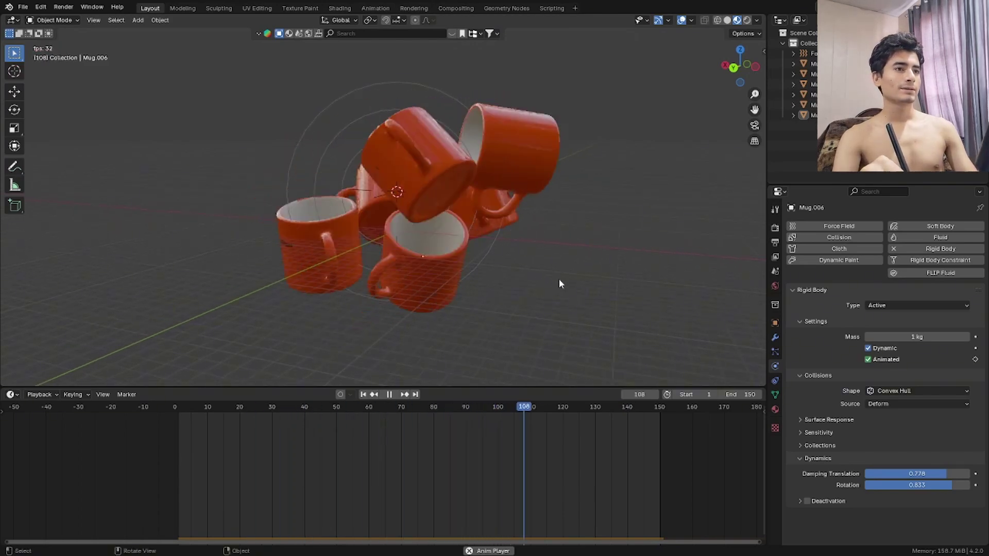
key("ctrl+space")
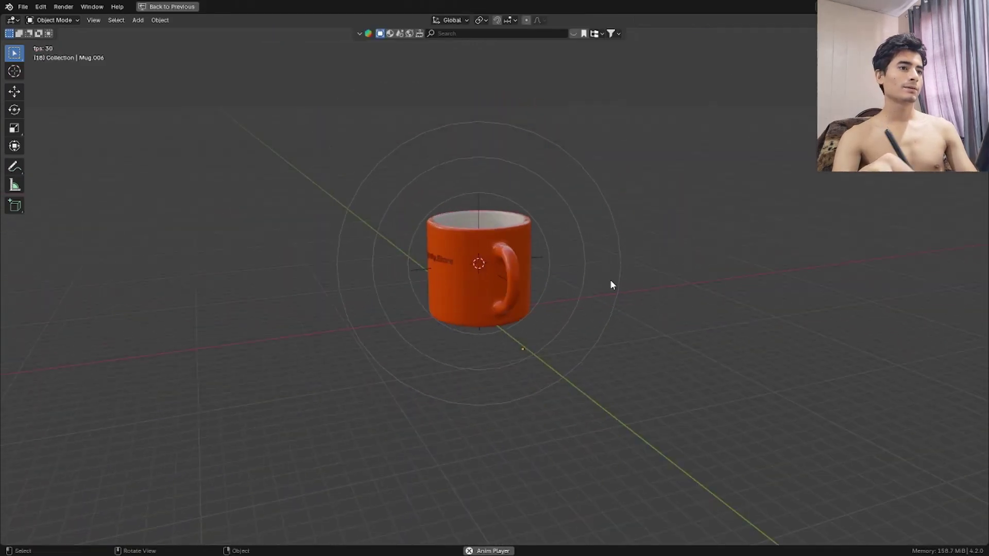
key("shift+alt+z")
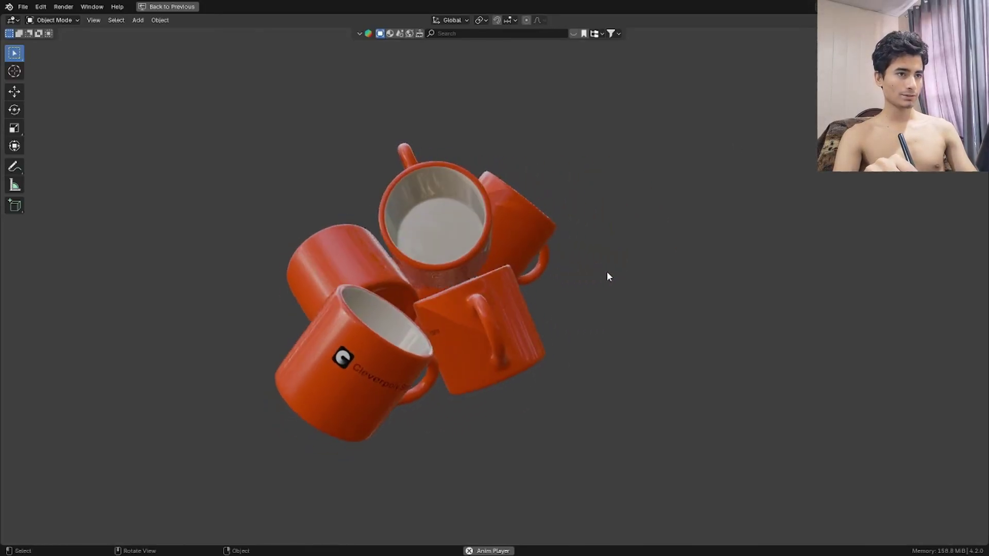
Step: Set the scene's end frame to 200 and fit the extended frame range in the timeline
double_click(727, 395)
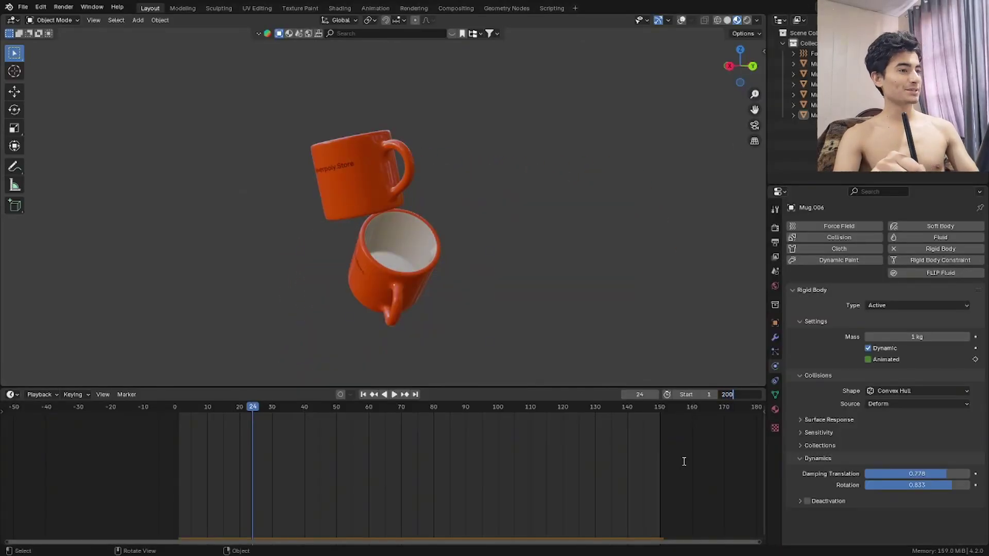
type("200")
key("Return")
key("super")
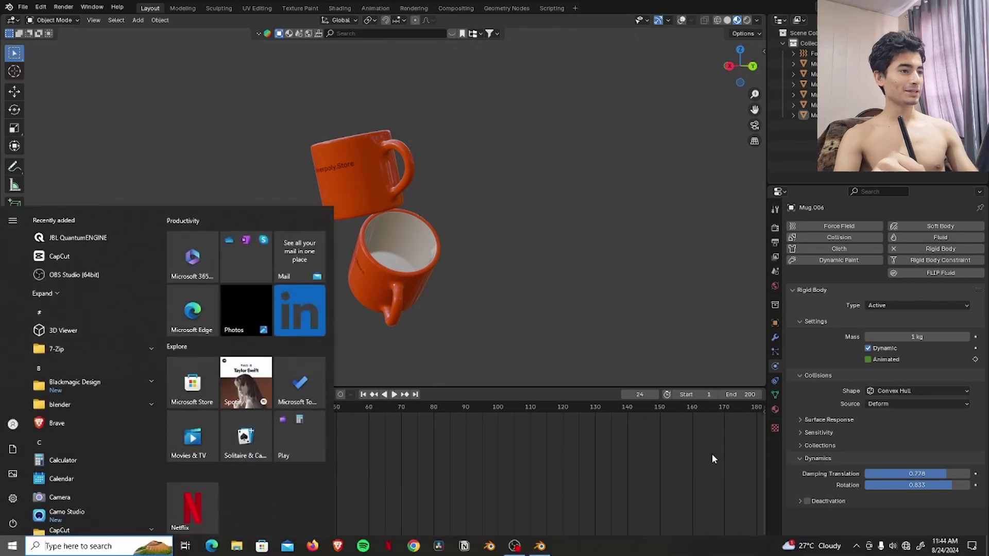
key("super")
scroll(633, 437, "down", 8)
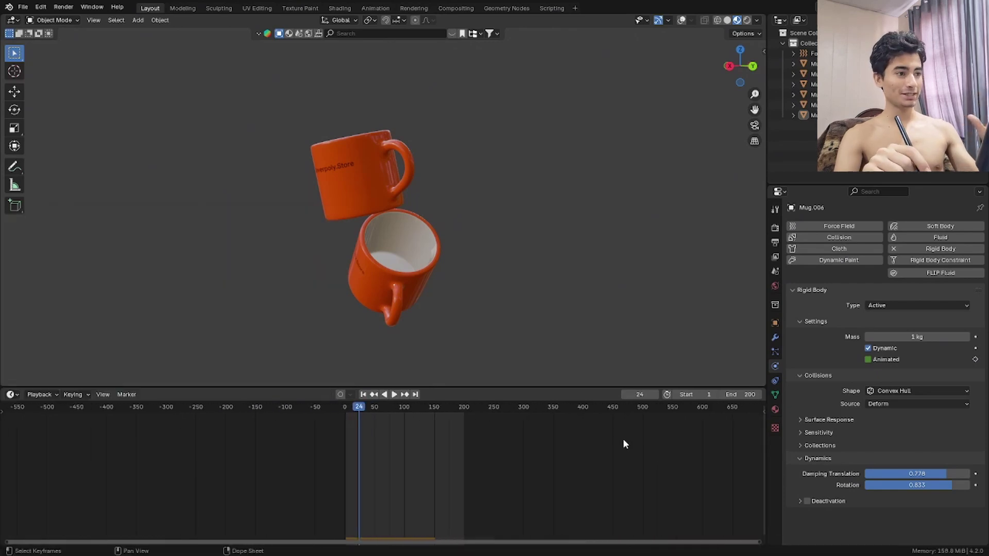
Step: Play the extended animation in a maximized viewport and examine the clustered mugs up close
key("space")
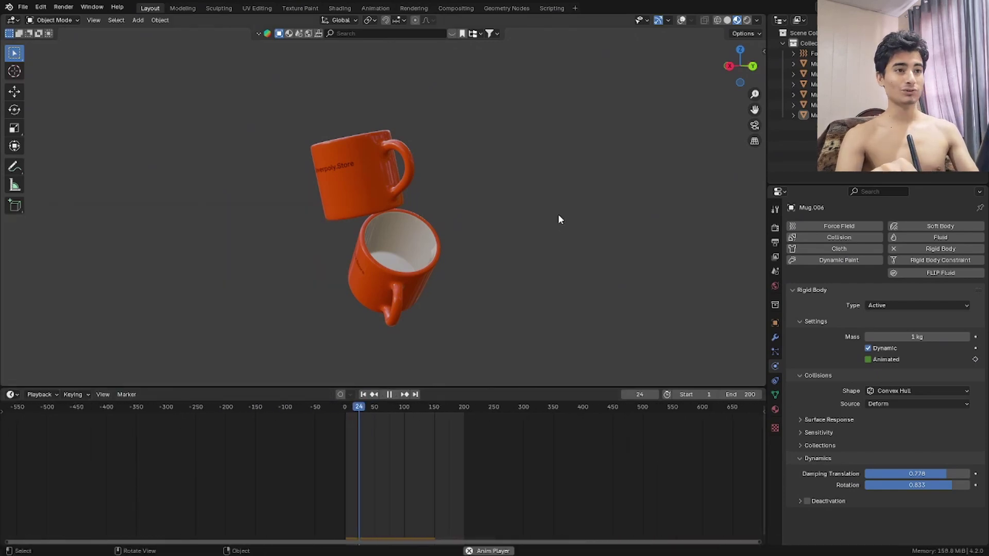
key("ctrl+space")
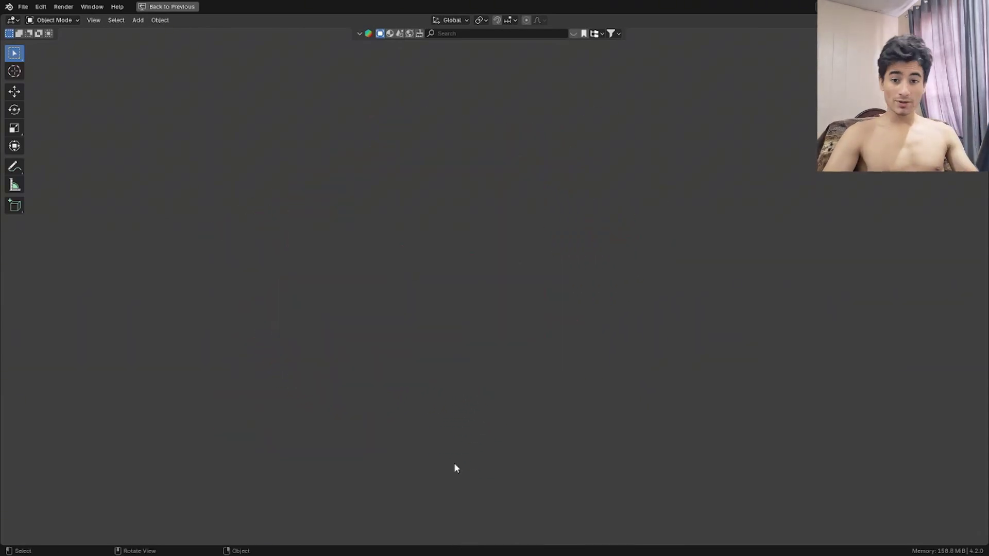
key("space")
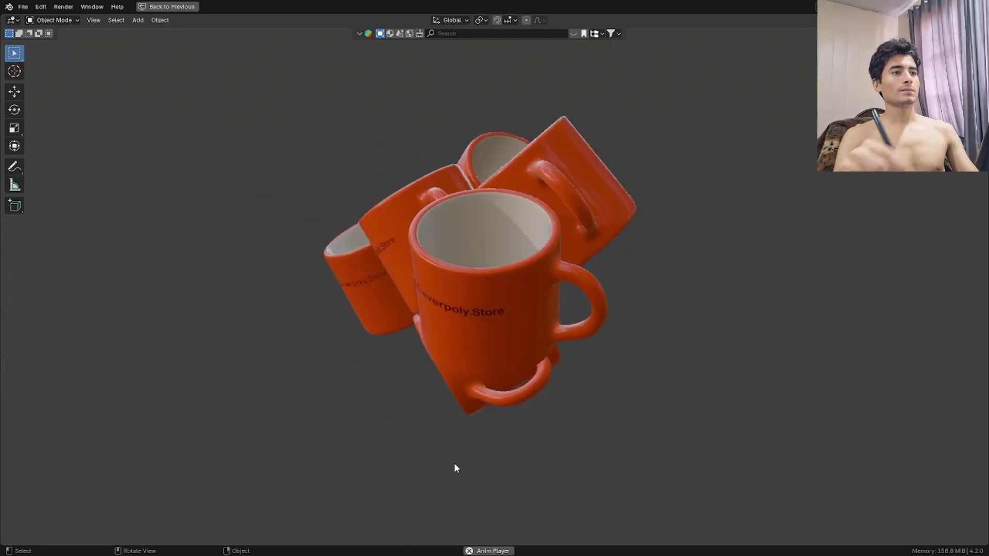
key("space")
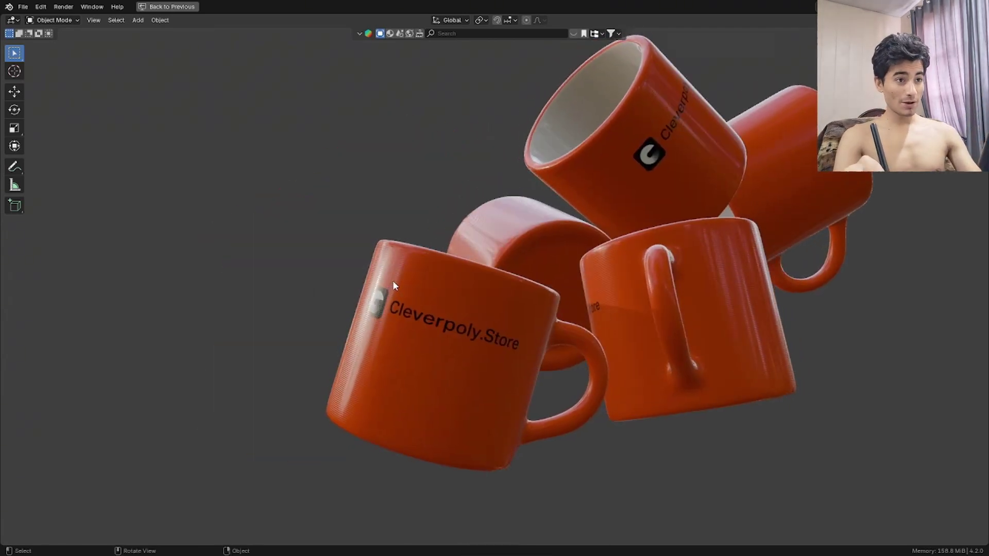
Step: Switch to Chrome and open the cleverpoly.store website
key("super")
left_click(438, 547)
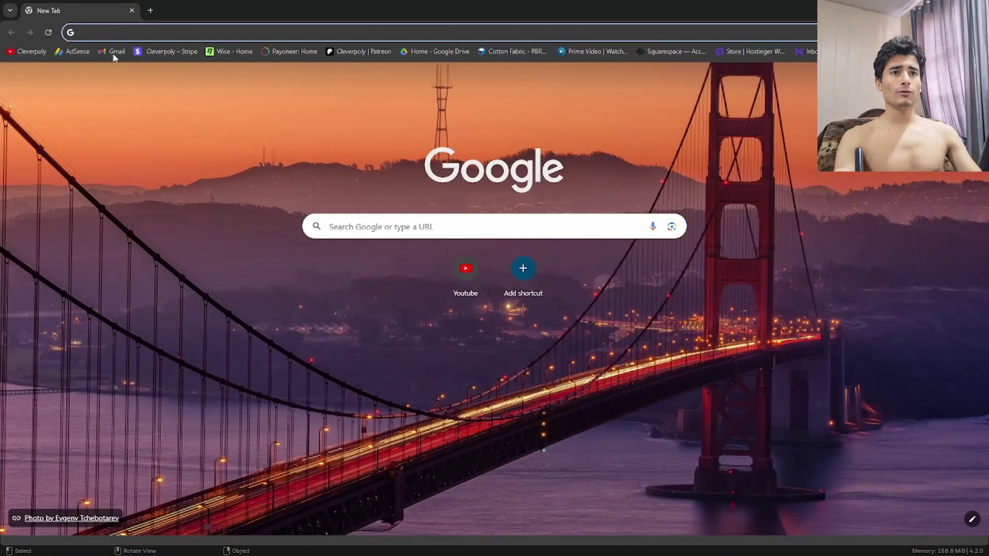
type("c")
key("Return")
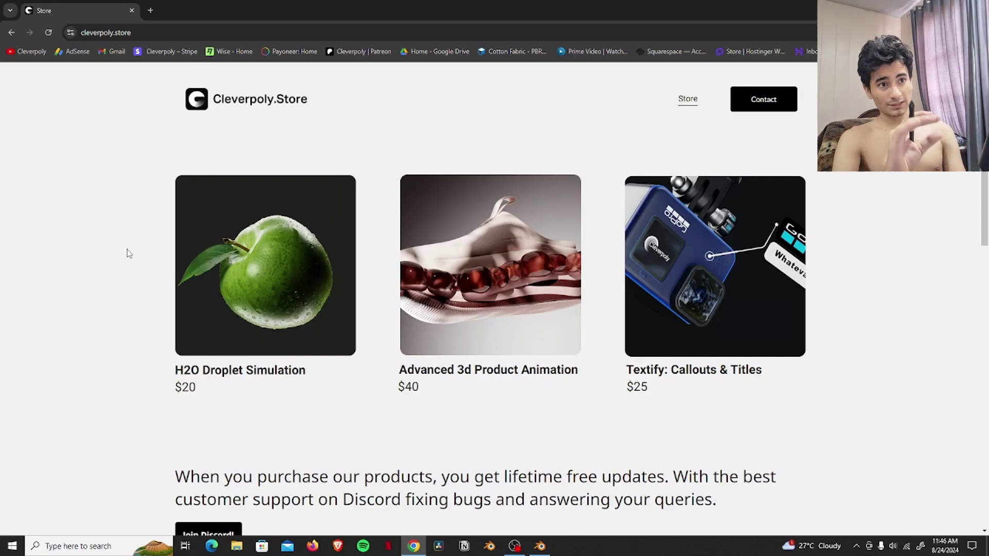
Step: Open the H2O Droplet Simulation product page and examine its description and enlarged gallery images
scroll(155, 258, "down", 1)
scroll(232, 266, "up", 1)
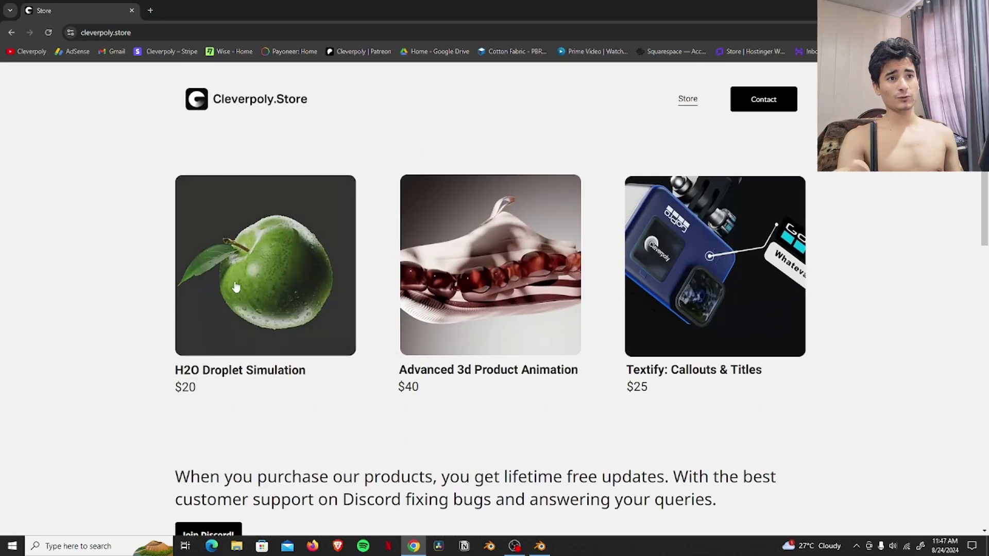
left_click(254, 269)
scroll(309, 342, "down", 6)
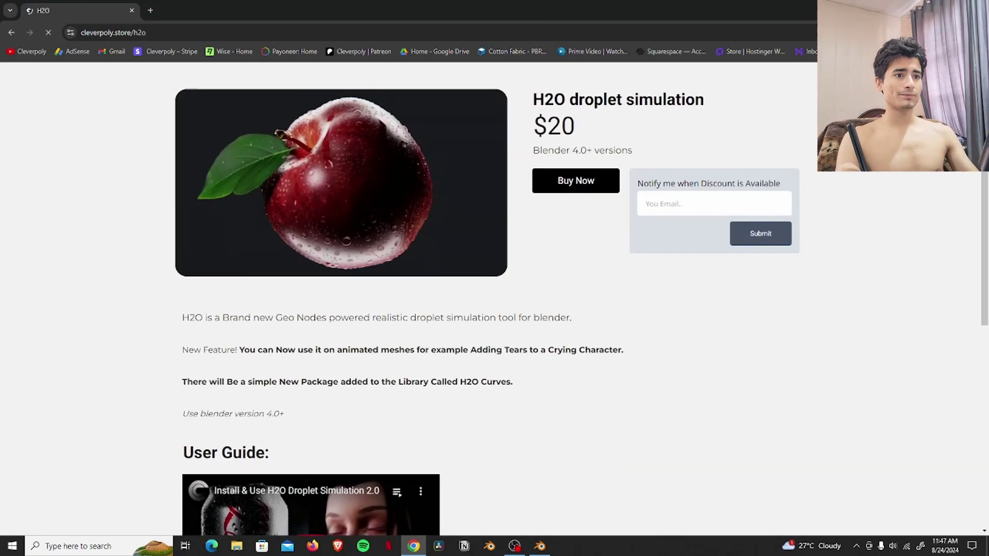
scroll(334, 384, "down", 3)
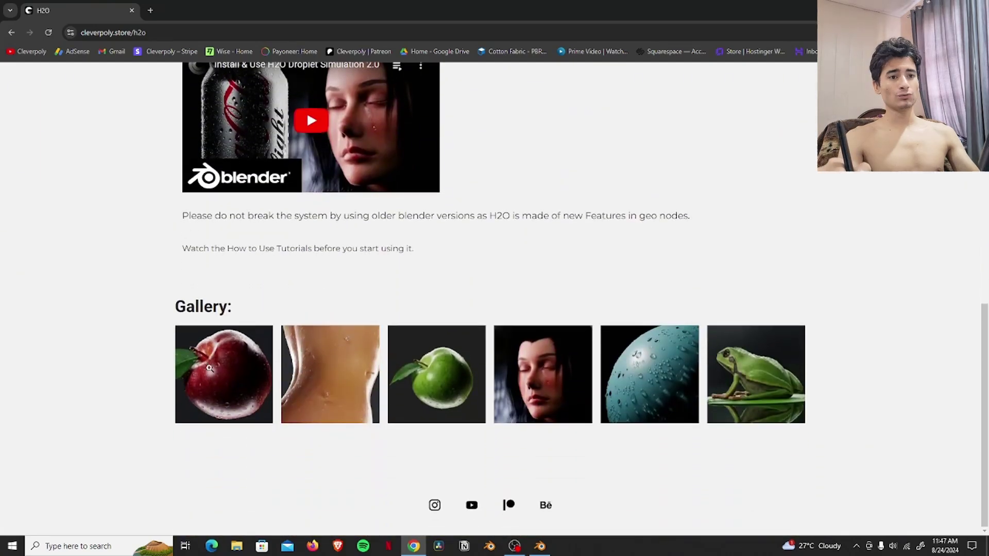
left_click(230, 379)
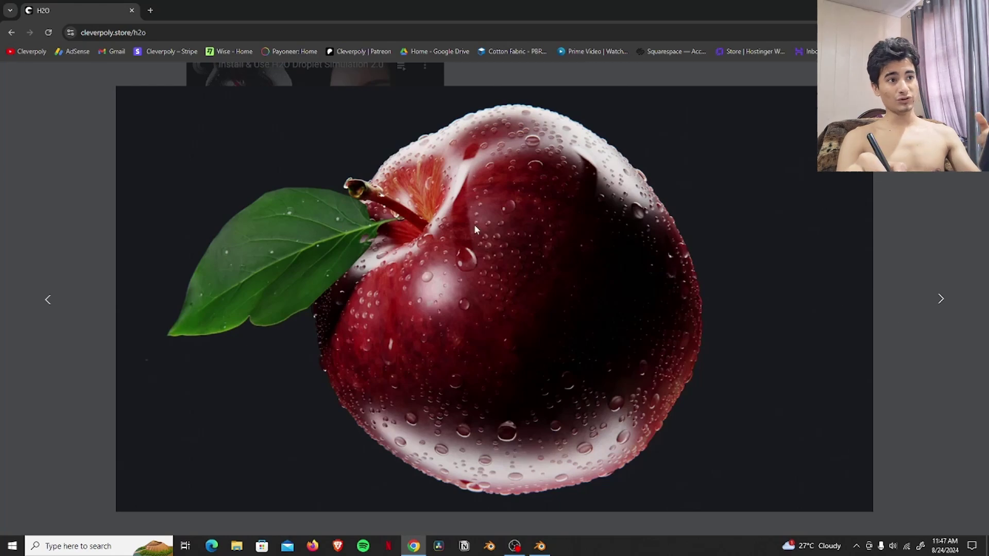
left_click(940, 301)
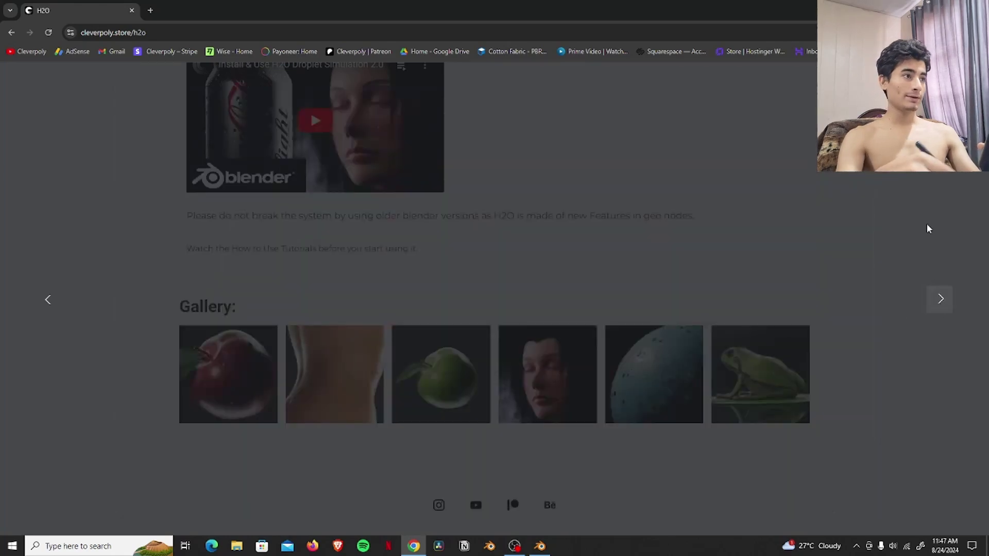
left_click(63, 82)
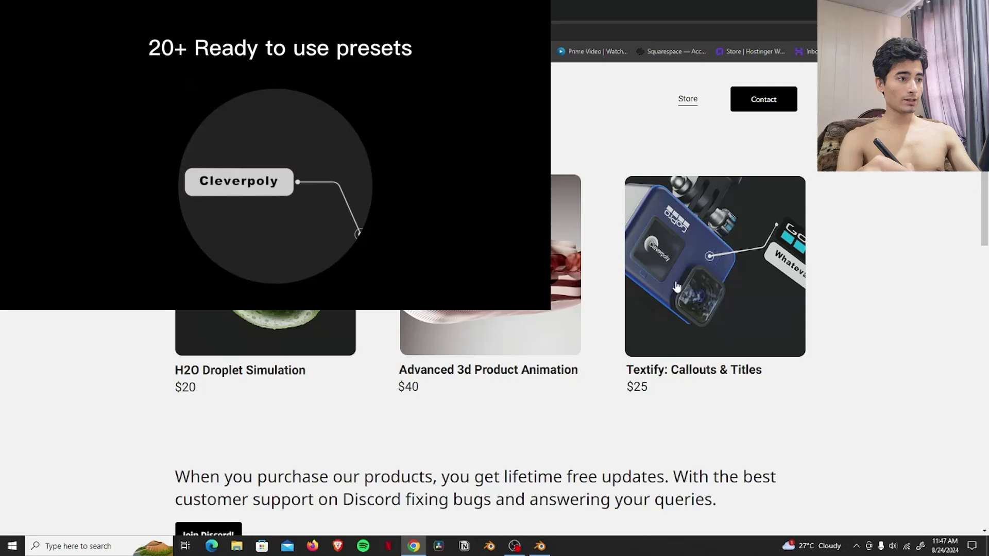
Step: Open the Textify: Callouts & Titles product page from the store and look through its description and user guide
left_click(676, 283)
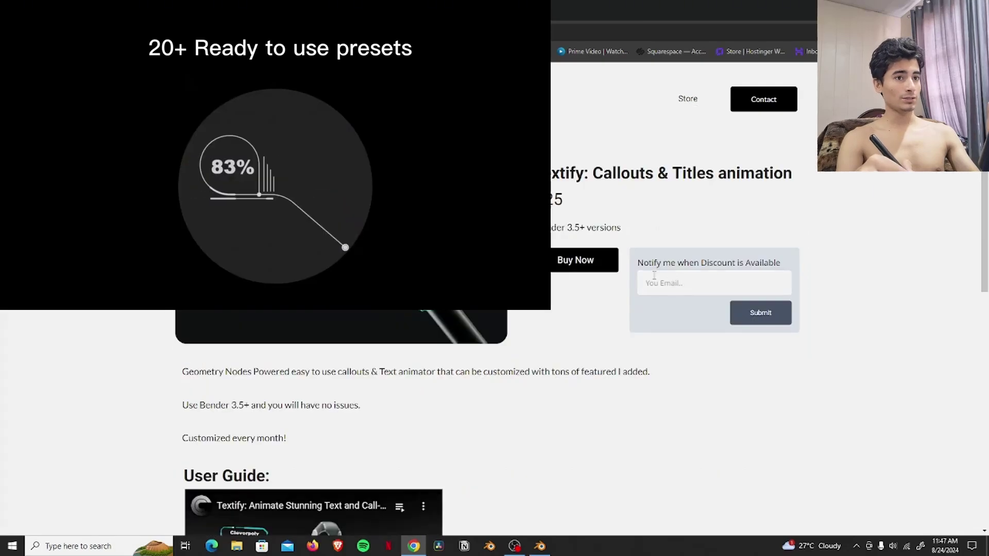
scroll(393, 426, "down", 3)
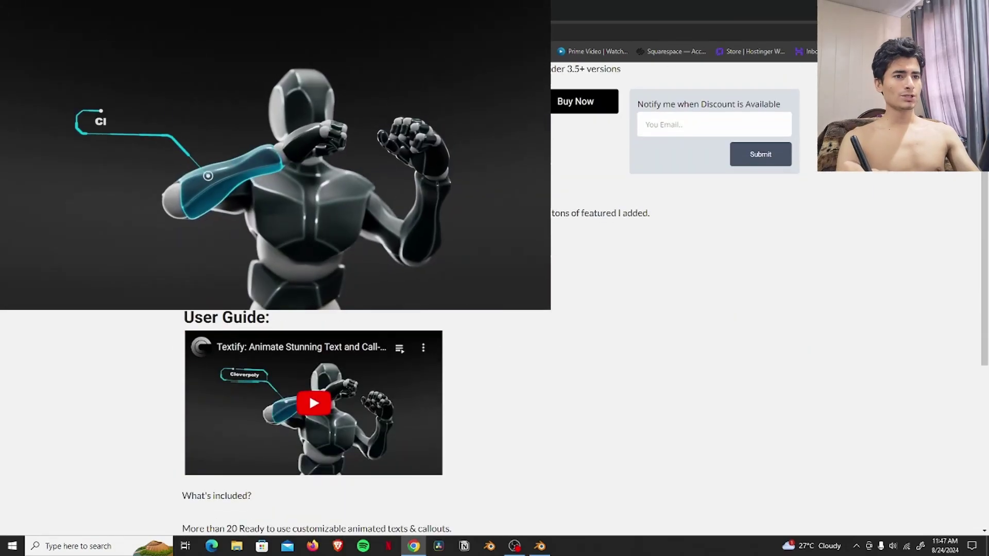
scroll(407, 392, "up", 3)
scroll(415, 369, "down", 1)
scroll(419, 407, "up", 1)
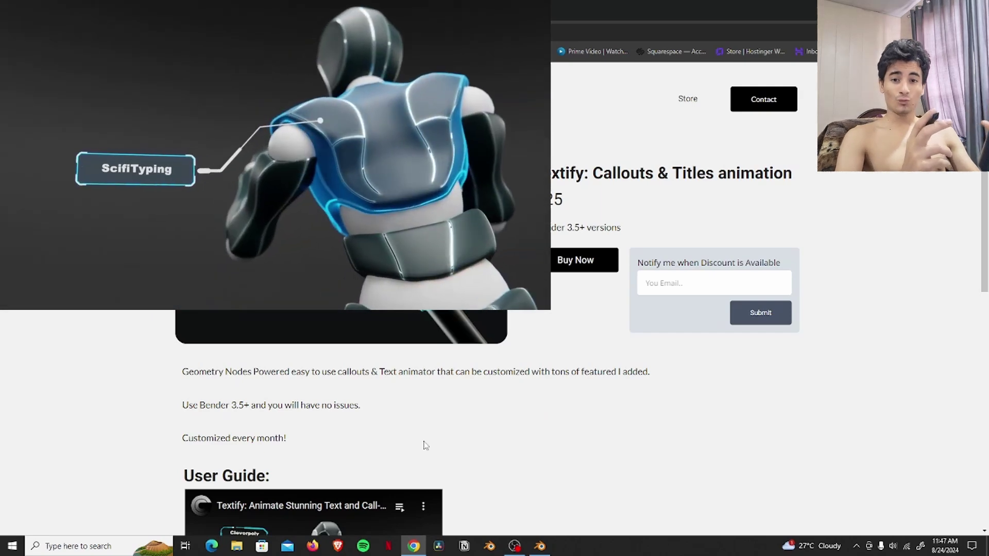
scroll(426, 445, "down", 1)
scroll(426, 445, "up", 1)
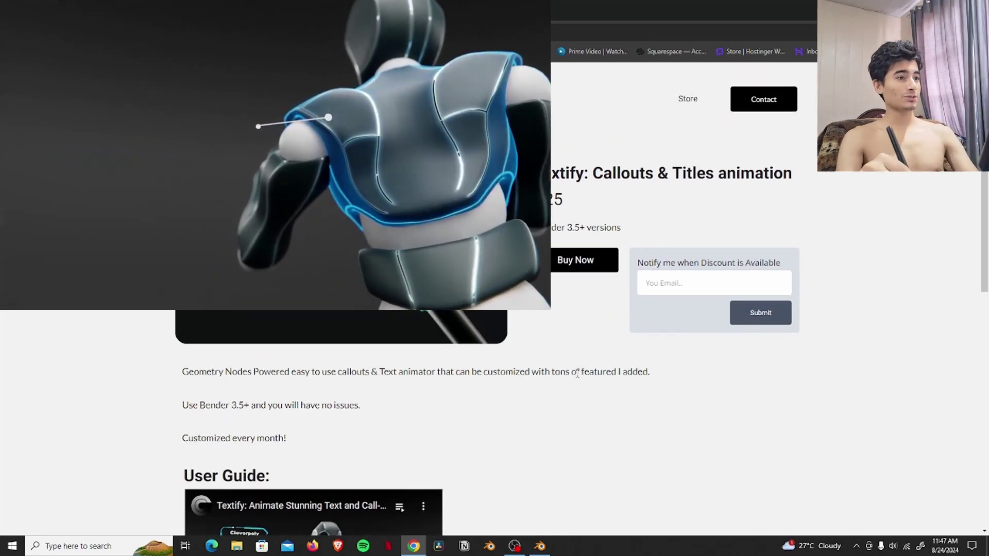
left_click(663, 283)
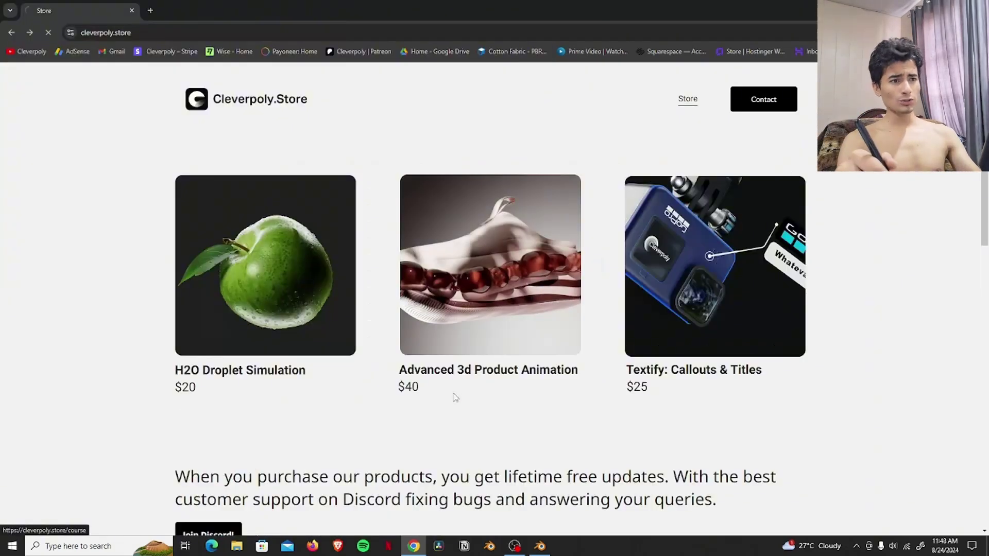
Step: Open the Advanced 3d Product Animation course page and browse its enlarged gallery images
left_click(416, 355)
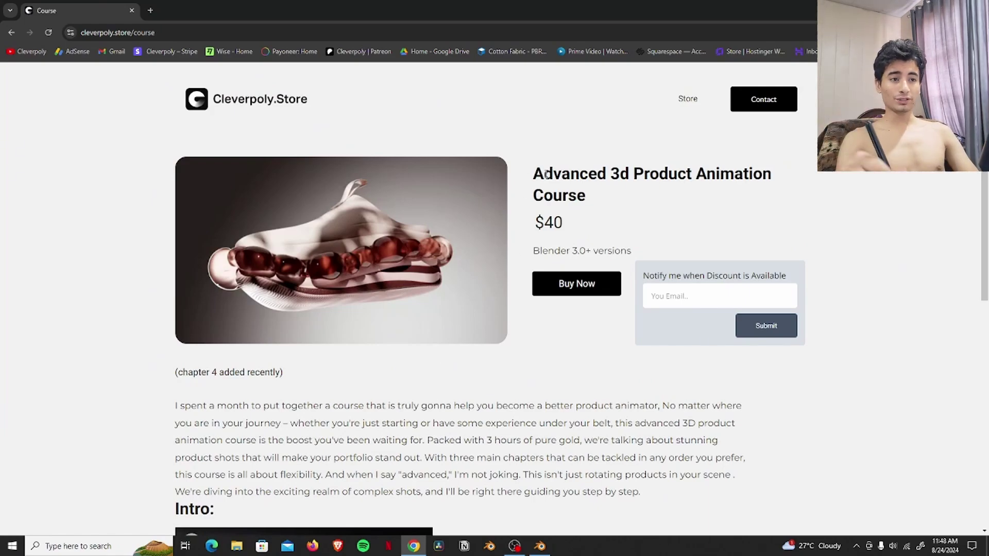
scroll(546, 174, "down", 9)
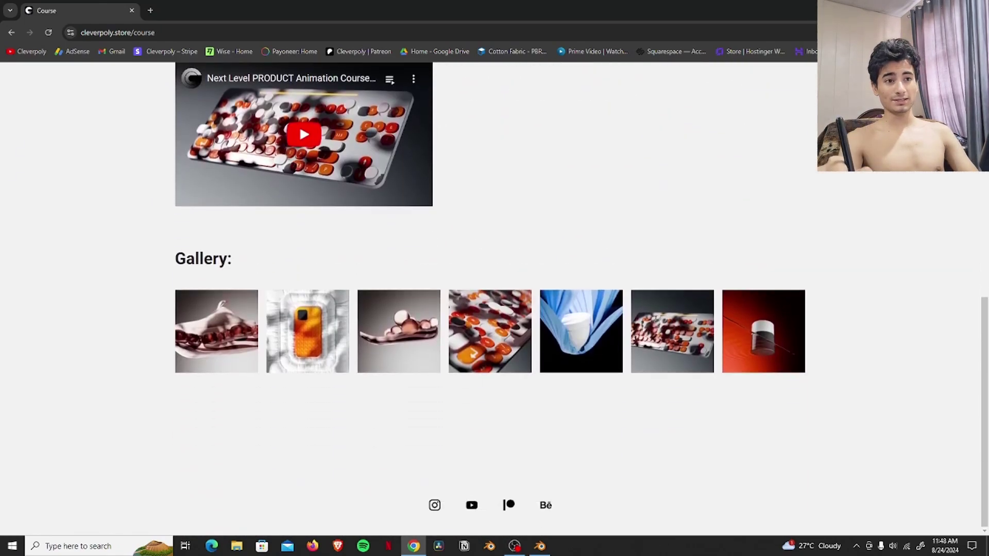
left_click(219, 332)
left_click(936, 300)
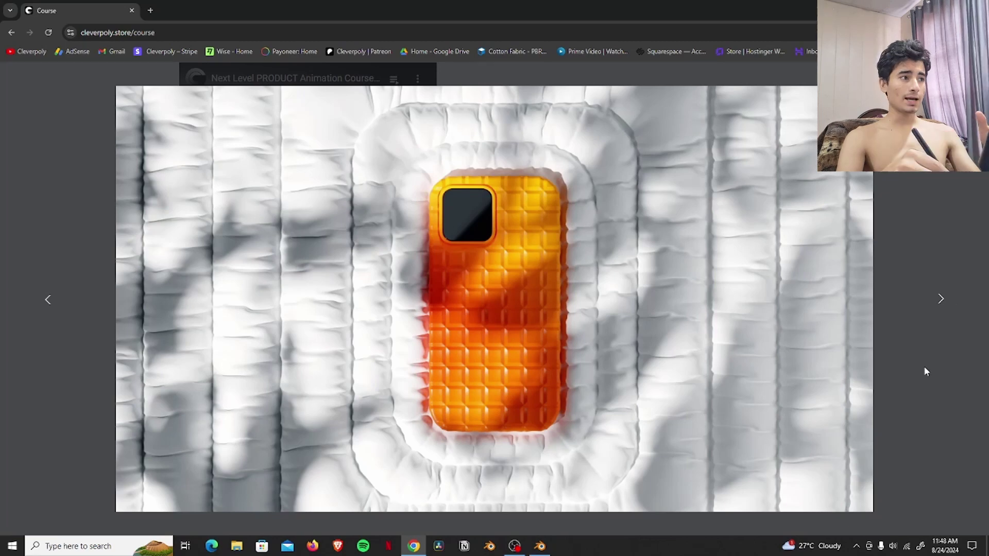
left_click(933, 294)
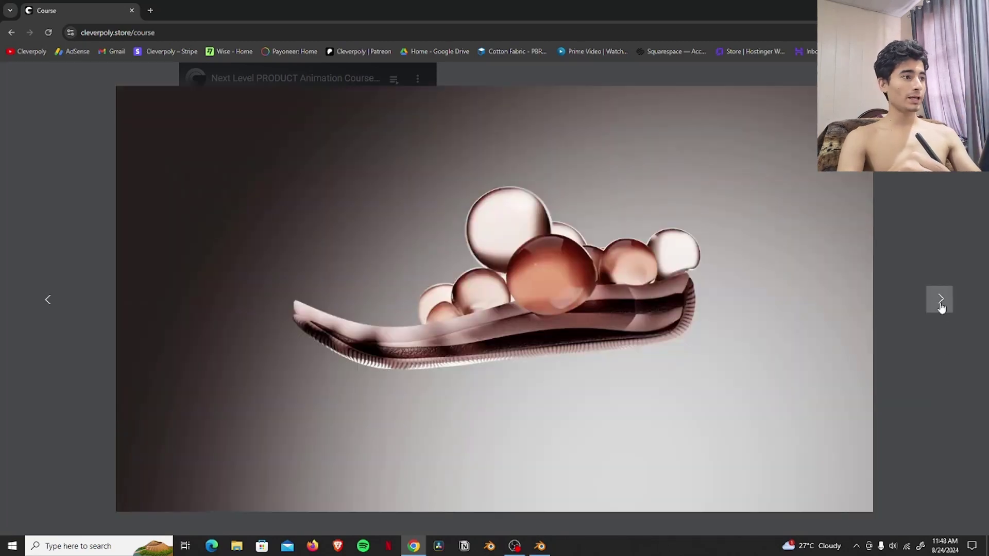
left_click(940, 300)
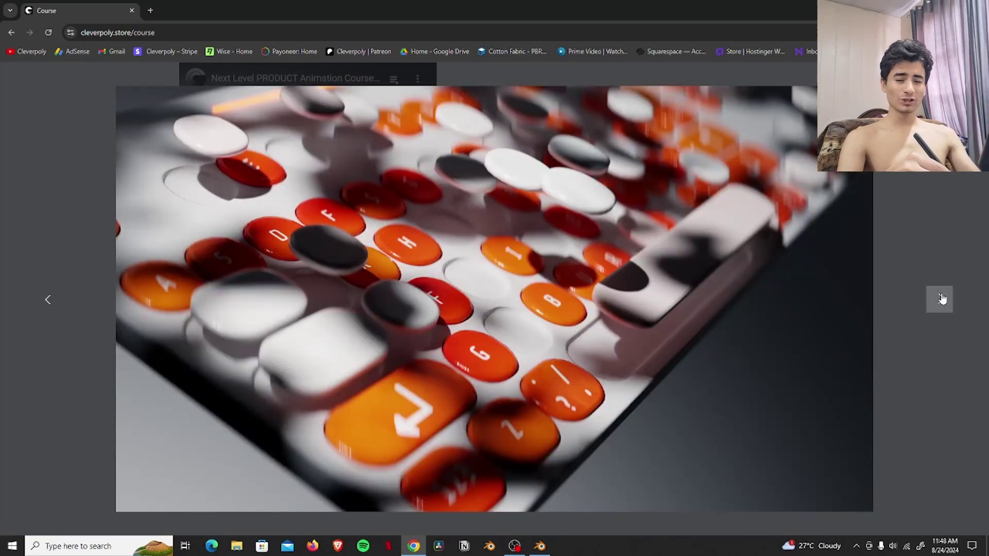
left_click(943, 301)
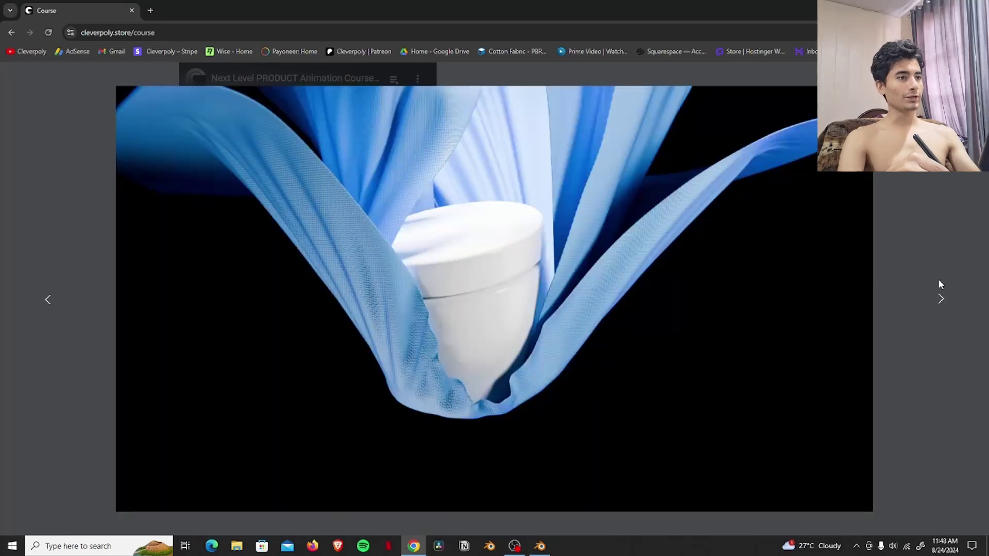
left_click(941, 300)
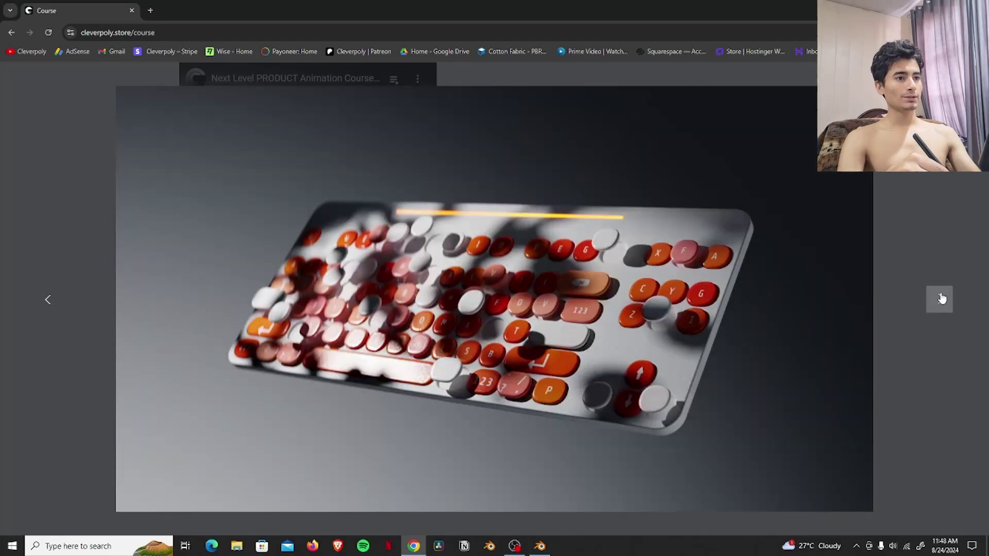
left_click(938, 307)
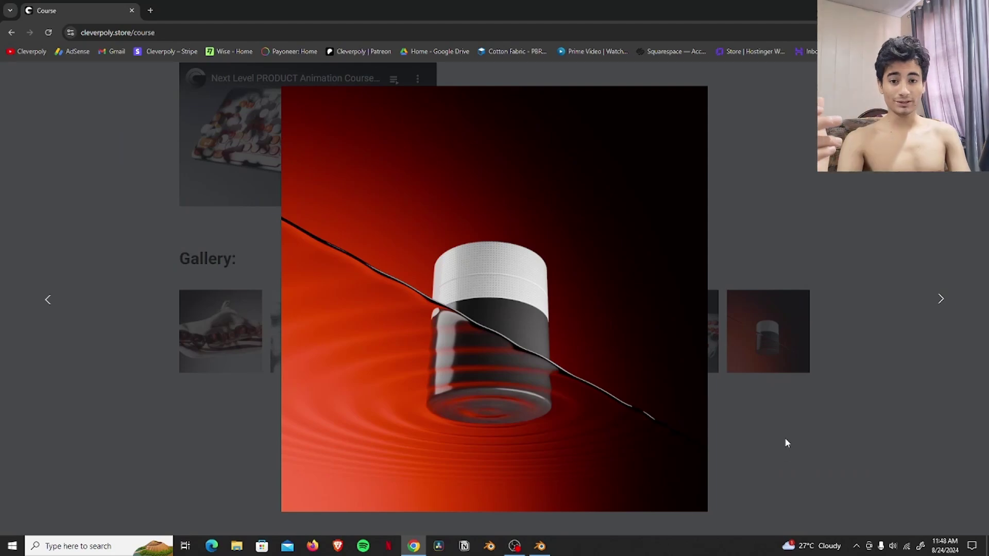
left_click(48, 299)
left_click(47, 299)
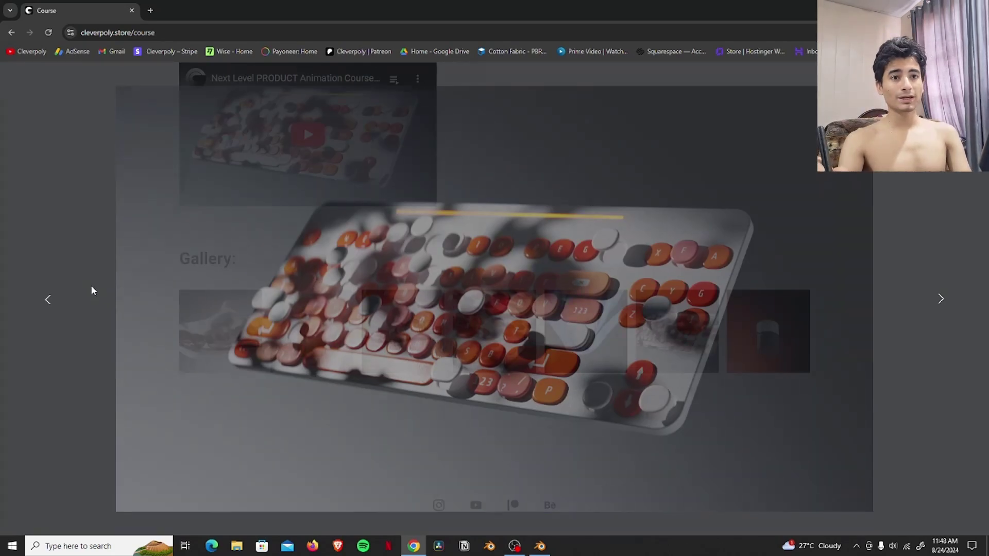
key("Escape")
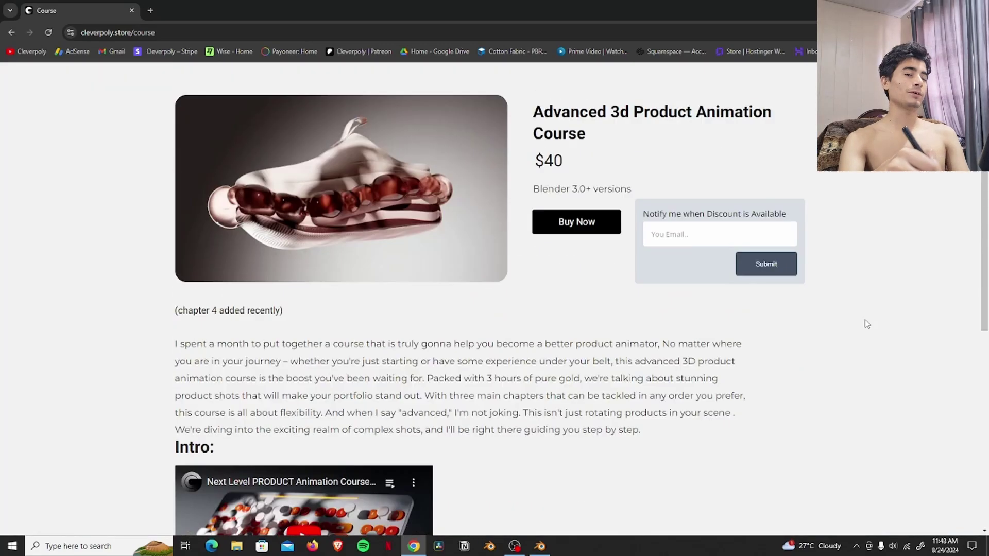
Step: Return to the store's main page and review its Discord support and payment methods sections
scroll(269, 106, "up", 1)
left_click(273, 116)
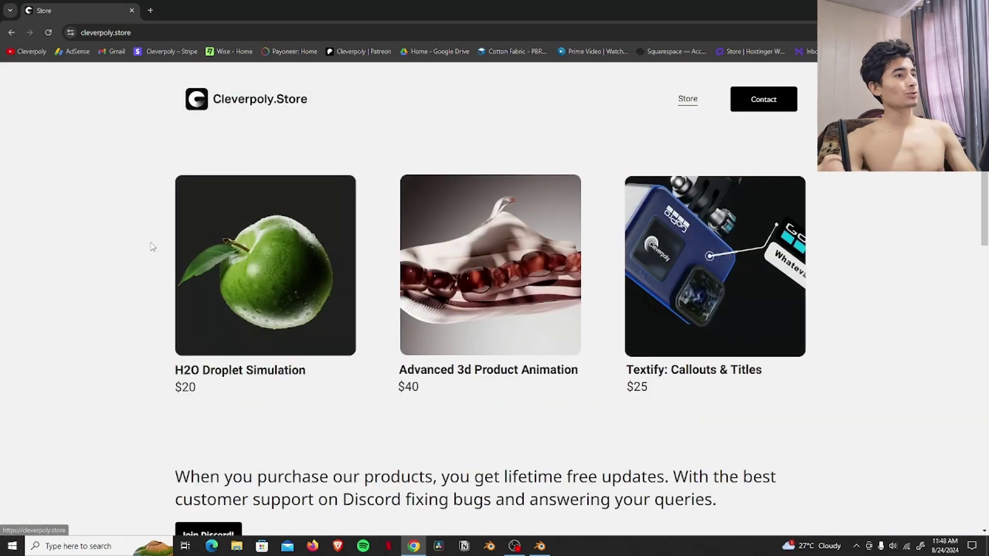
scroll(190, 336, "down", 5)
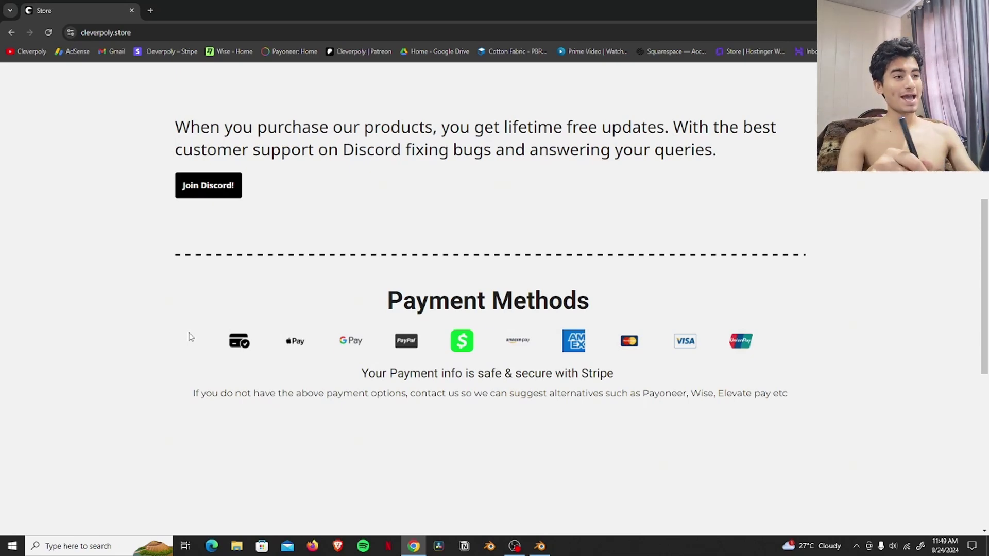
scroll(441, 406, "up", 7)
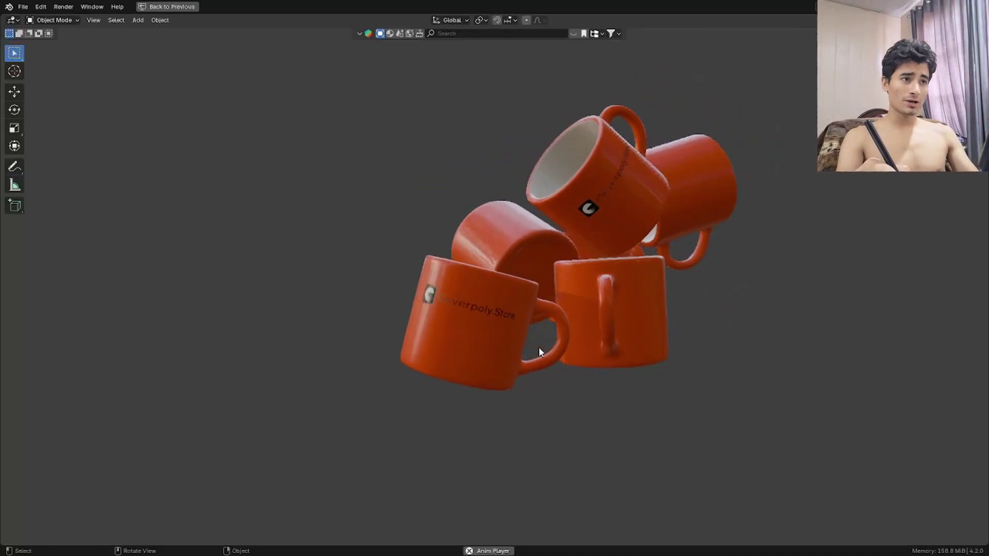
Step: Switch to Blender, show the viewport overlays, and add a plane rotated upright about the X axis and moved behind the mugs
key("shift+alt+z")
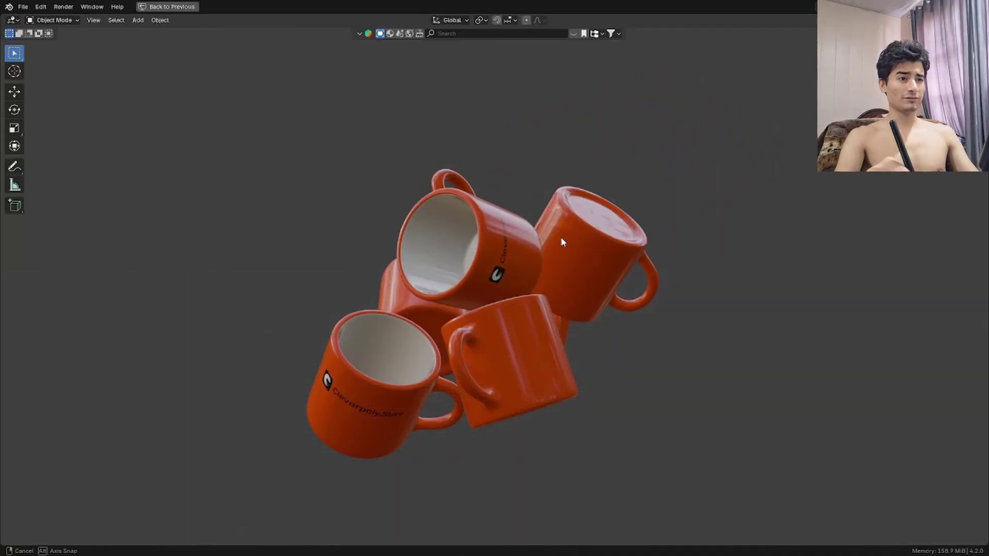
key("shift+alt+z")
key("shift+a")
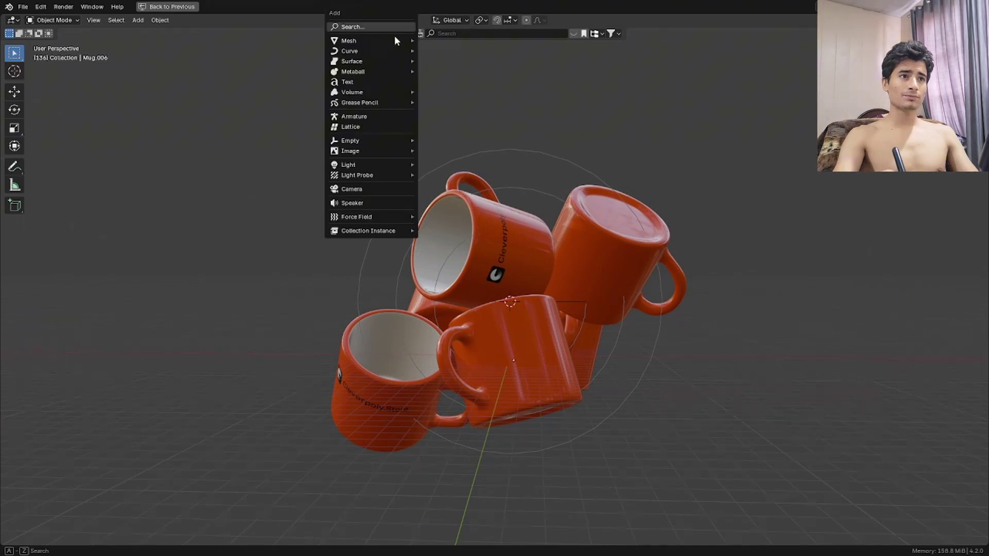
mouse_move(394, 40)
left_click(442, 40)
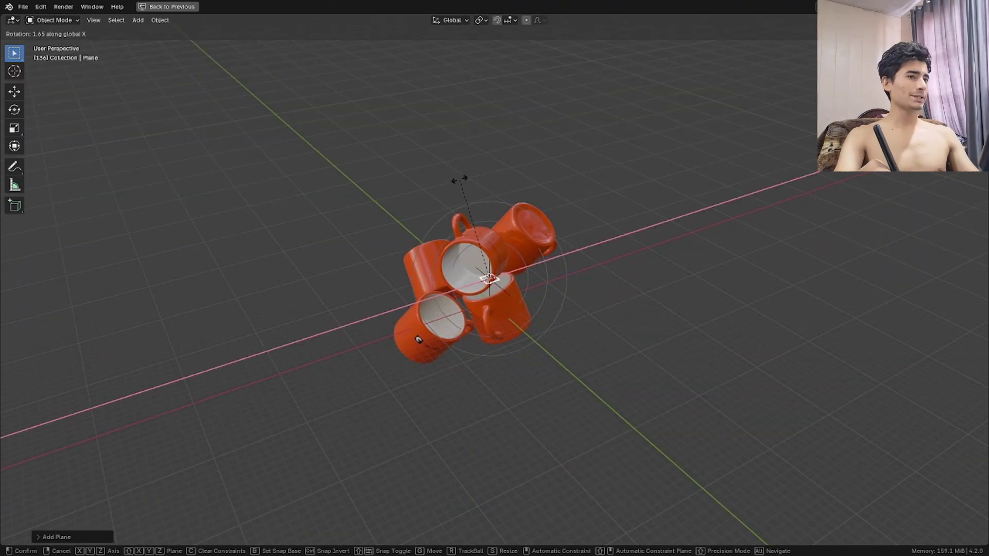
key("g")
key("x")
middle_click_drag(463, 183, 492, 208, "alt")
left_click(386, 165)
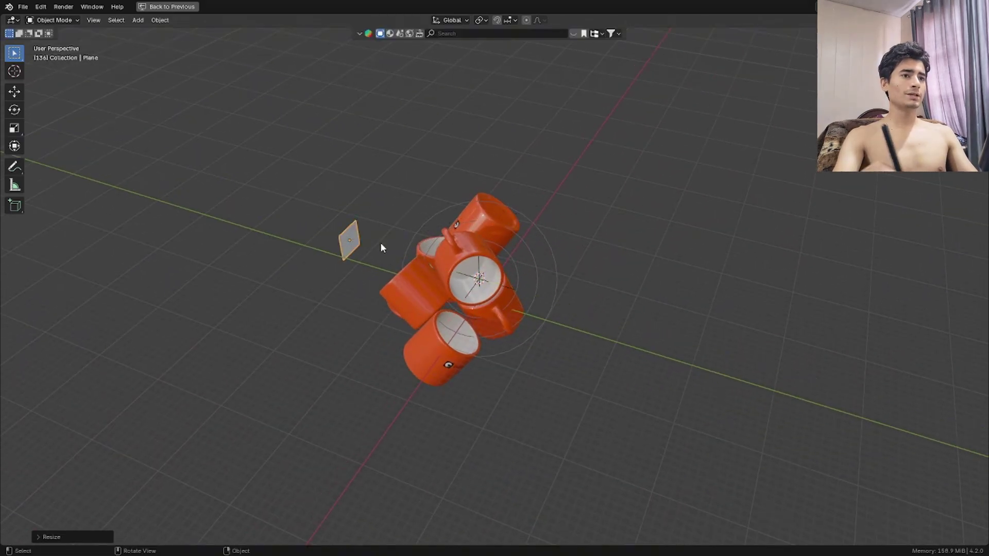
Step: Scale the upright plane up into a large backdrop that fills the area behind the mugs
key("s")
left_click(419, 217)
key("s")
left_click(526, 214)
middle_click_drag(525, 214, 461, 215)
scroll(470, 215, "up", 5)
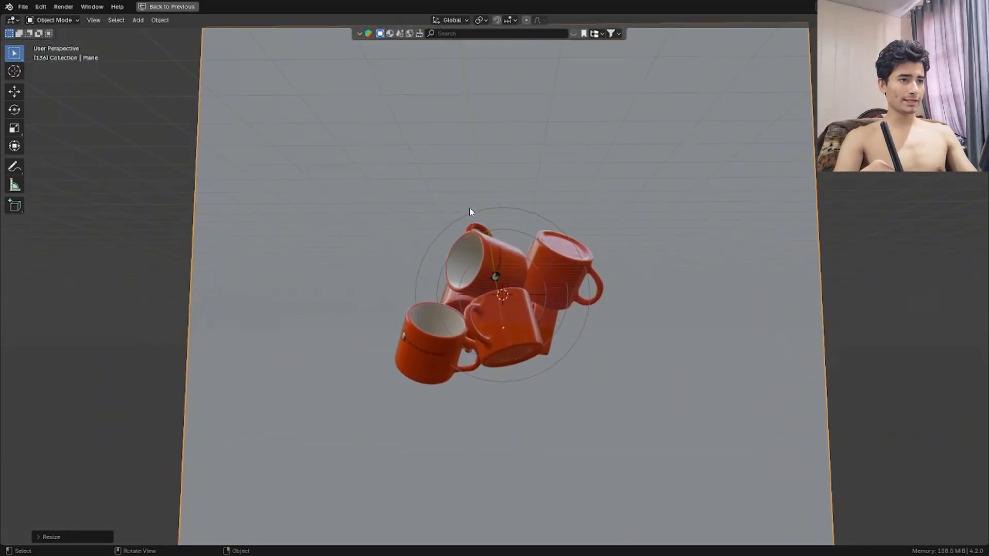
Step: Add a camera aligned to the current view and shift it to frame the mugs against the backdrop
key("shift+a")
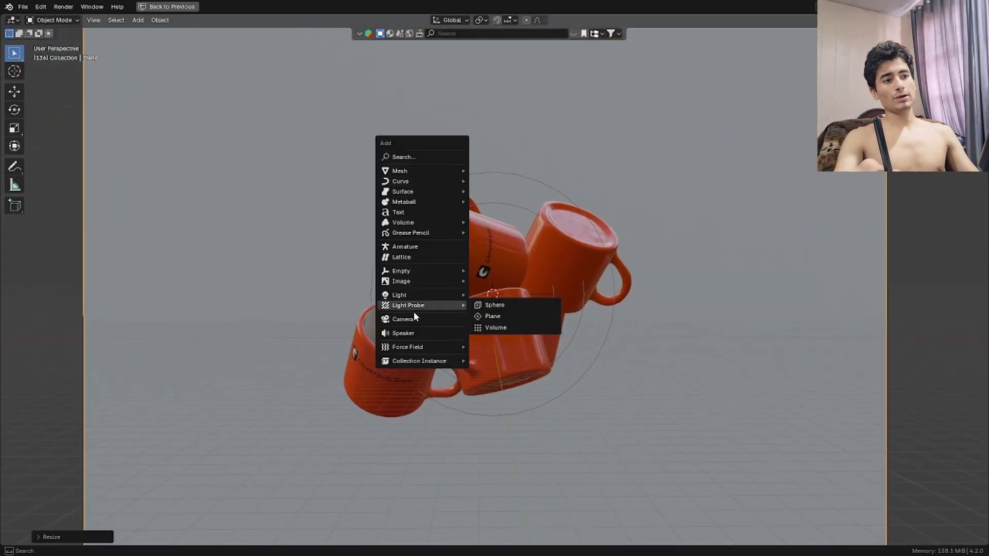
left_click(413, 318)
key("ctrl+alt+KP_0")
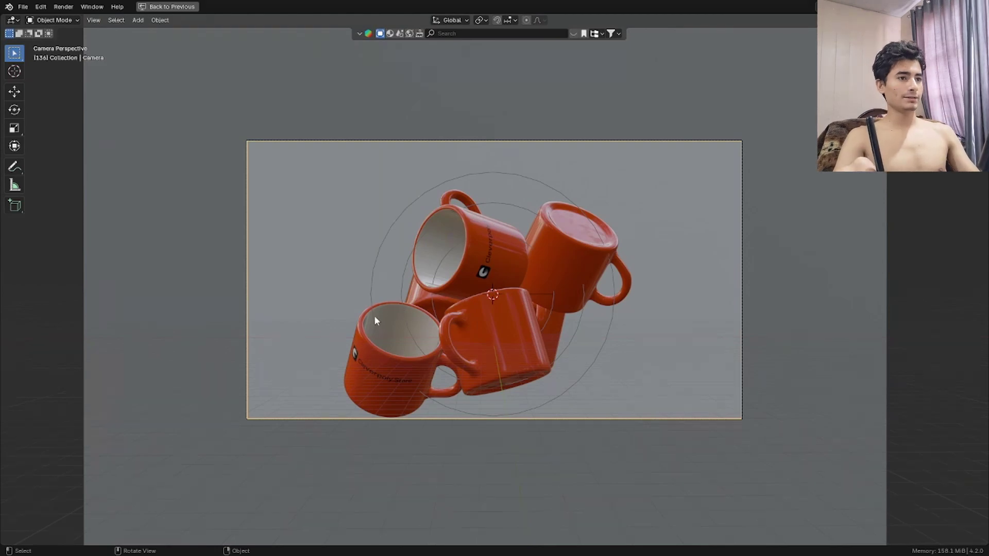
key("g")
left_click(350, 364)
Step: Restore the full editor layout and set the render engine to Cycles
key("ctrl+alt+space")
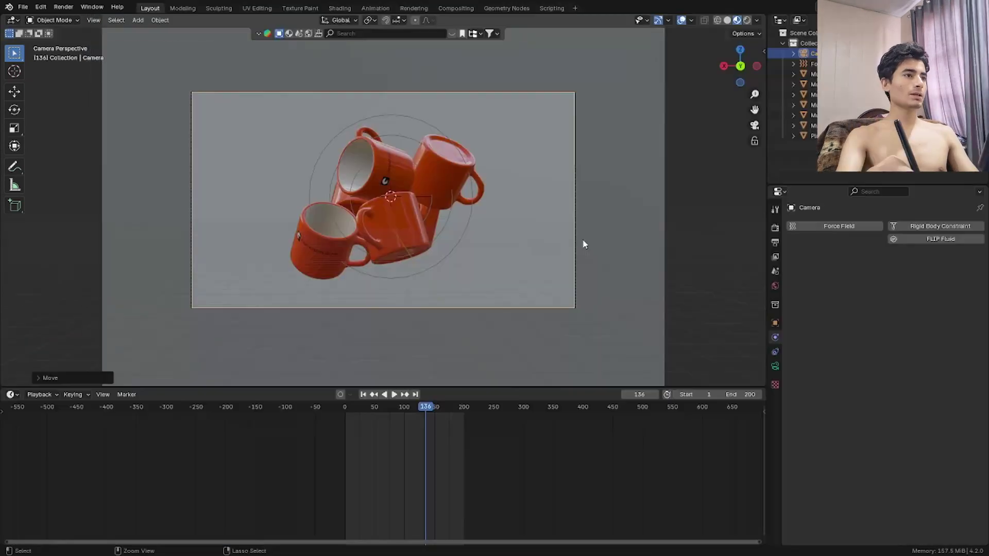
left_click(776, 228)
left_click(873, 225)
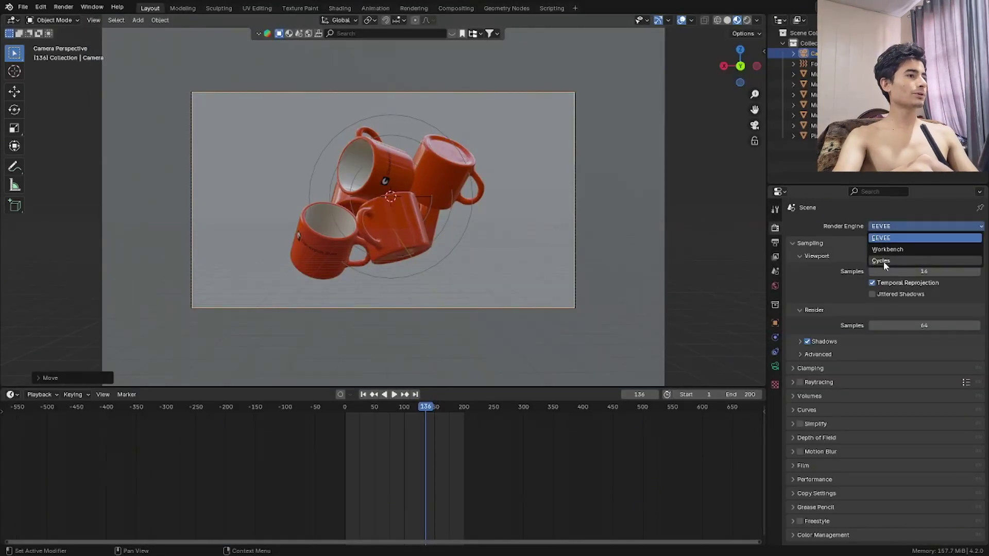
left_click(885, 260)
left_click(888, 253)
left_click(889, 261)
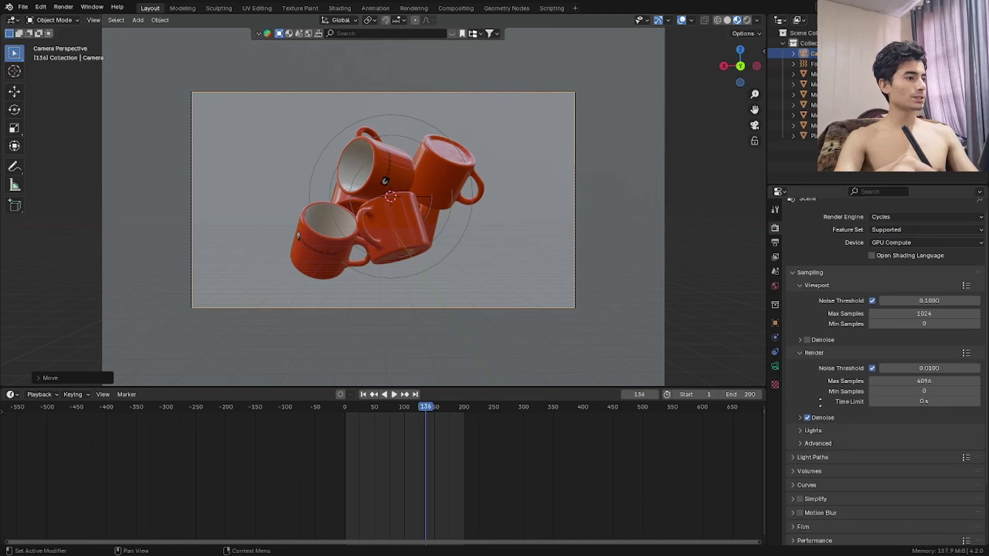
Step: Set the Cycles render max samples to 500
left_click_drag(927, 390, 912, 386)
left_click(911, 388)
type("500")
key("Return")
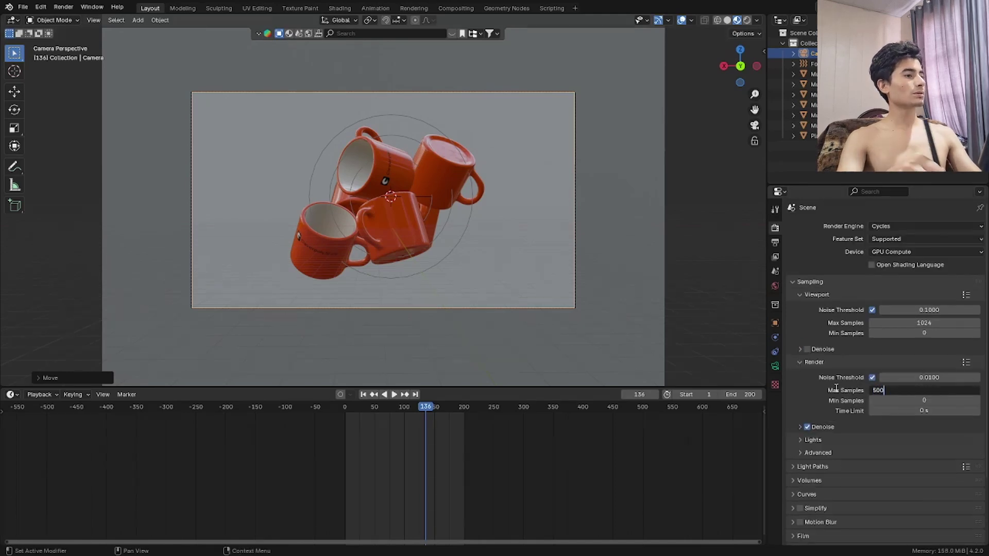
Step: Set the Color Management look to Medium High Contrast
scroll(867, 423, "down", 8)
left_click(901, 472)
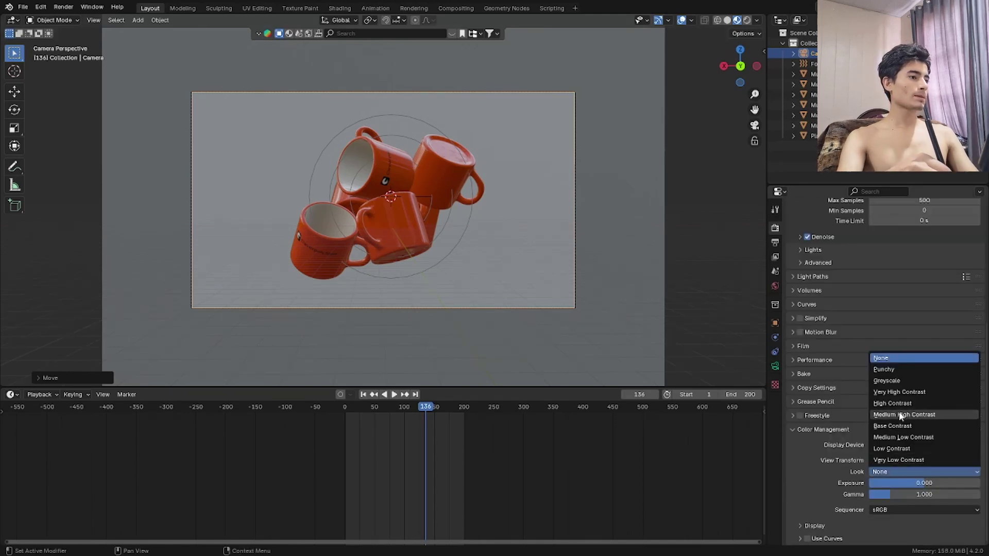
left_click(904, 415)
Step: Switch the camera view to rendered shading and split the viewport into two side-by-side 3D views
scroll(483, 258, "up", 3)
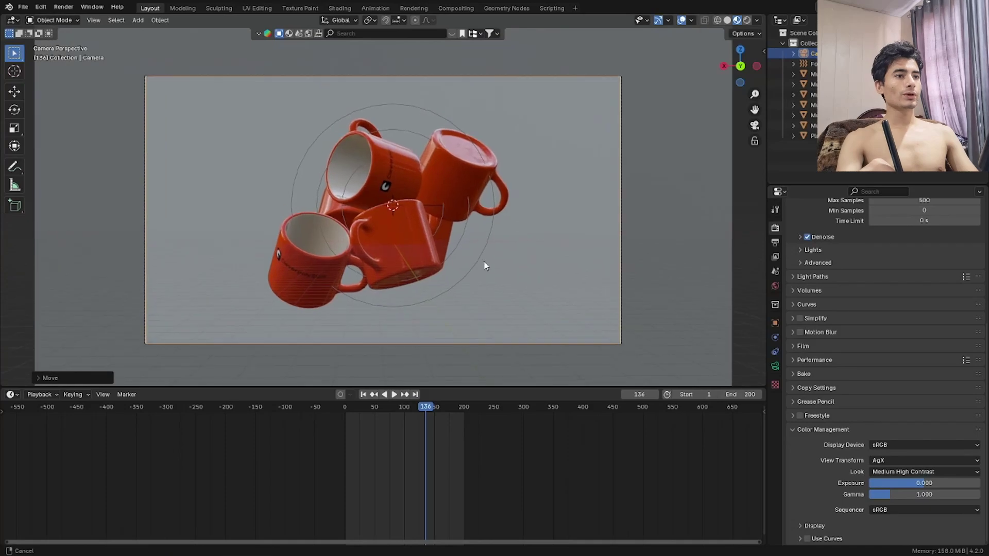
scroll(484, 266, "up", 1)
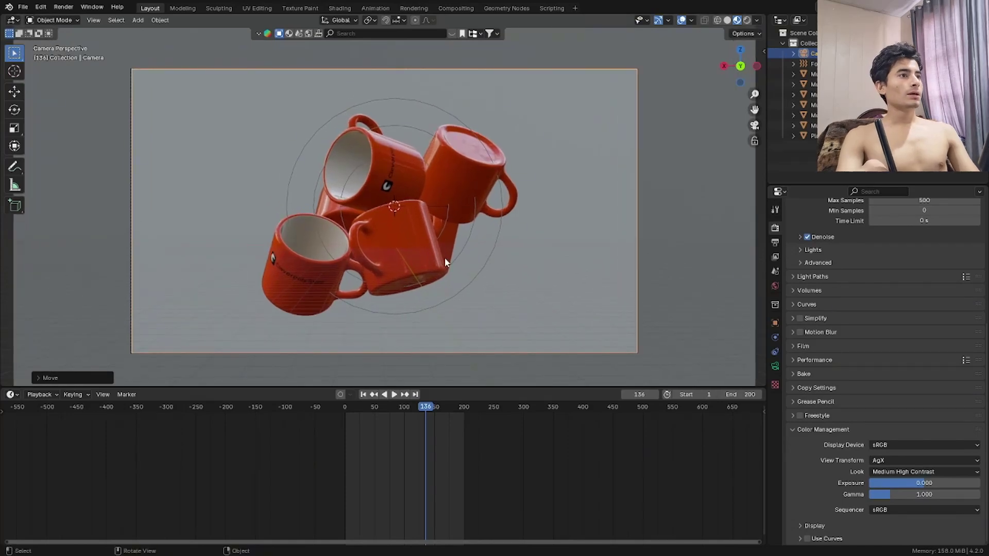
key("z")
left_click(452, 311)
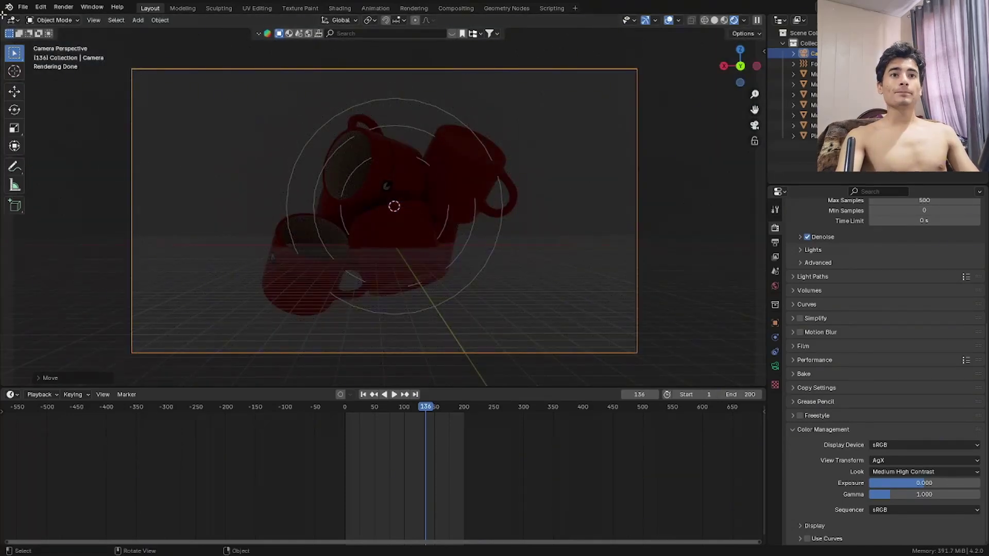
left_click_drag(5, 15, 402, 124)
Step: Add a point light to the scene and move it above the mugs in front of the backdrop
middle_click_drag(288, 134, 198, 116)
key("shift+a")
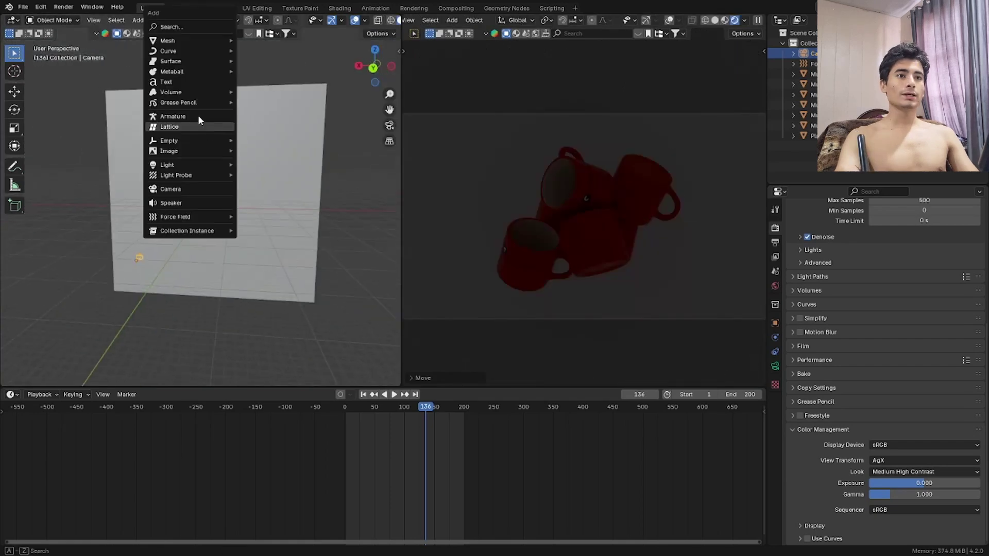
mouse_move(196, 165)
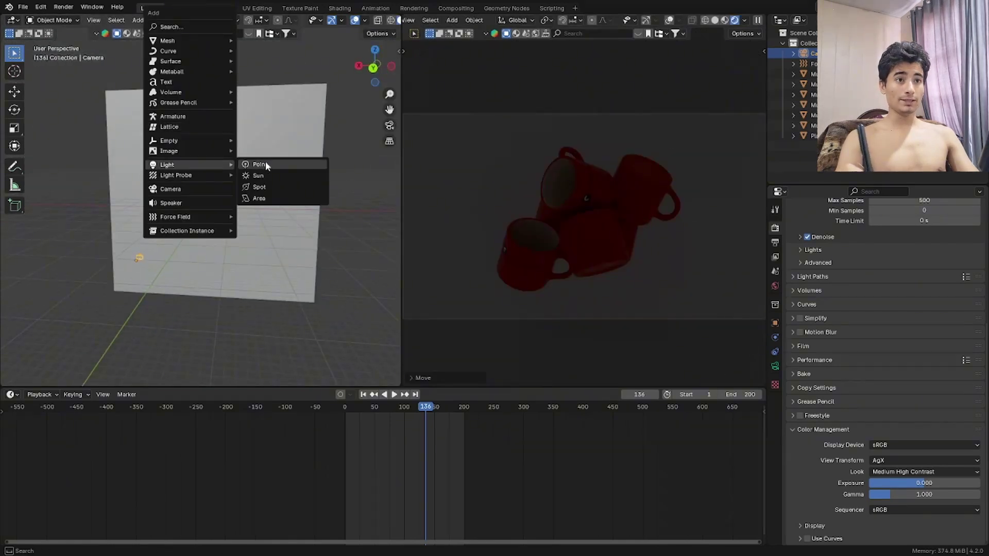
left_click(263, 164)
middle_click_drag(263, 164, 249, 144)
key("g")
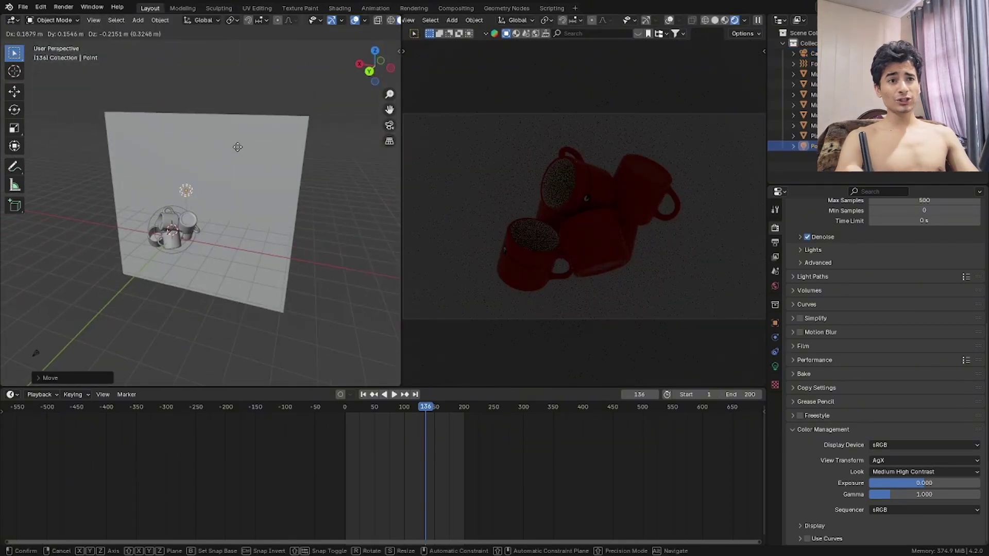
left_click(249, 143)
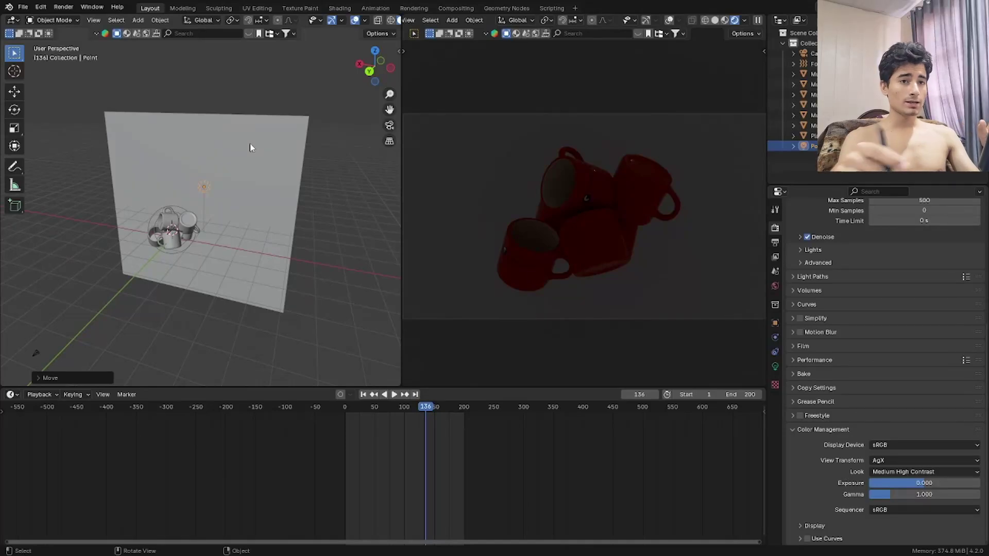
Step: Replace the timeline with the Shader Editor, hide its sidebar and enable nodes for the point light
left_click(9, 397)
left_click(49, 486)
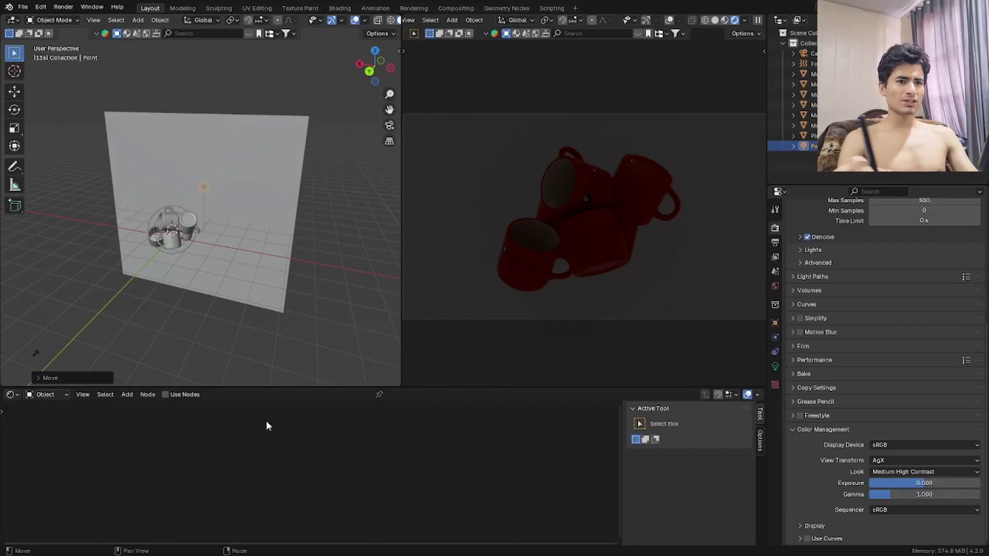
key("n")
left_click(170, 394)
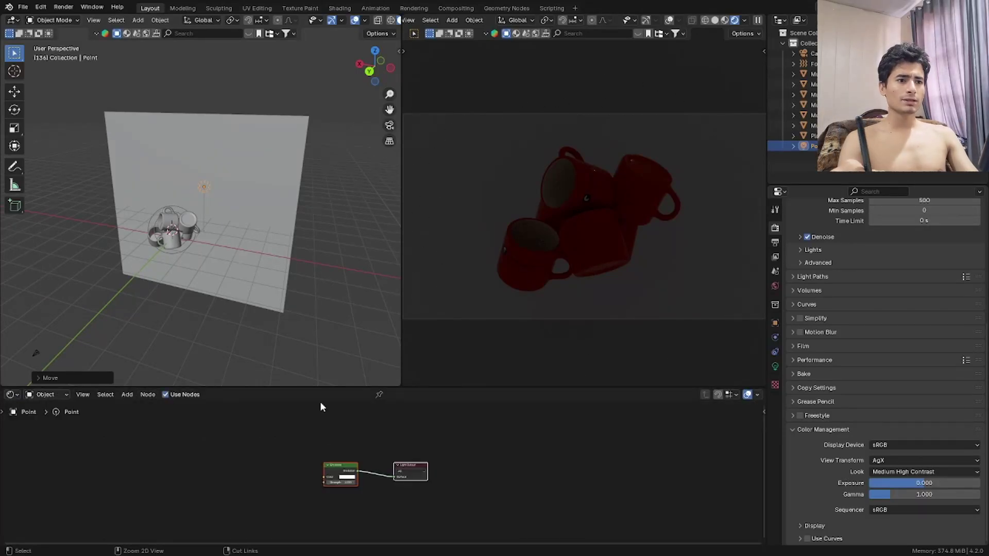
Step: Add an IES Texture node next to the point light's Emission node
key("shift+a")
left_click(358, 411)
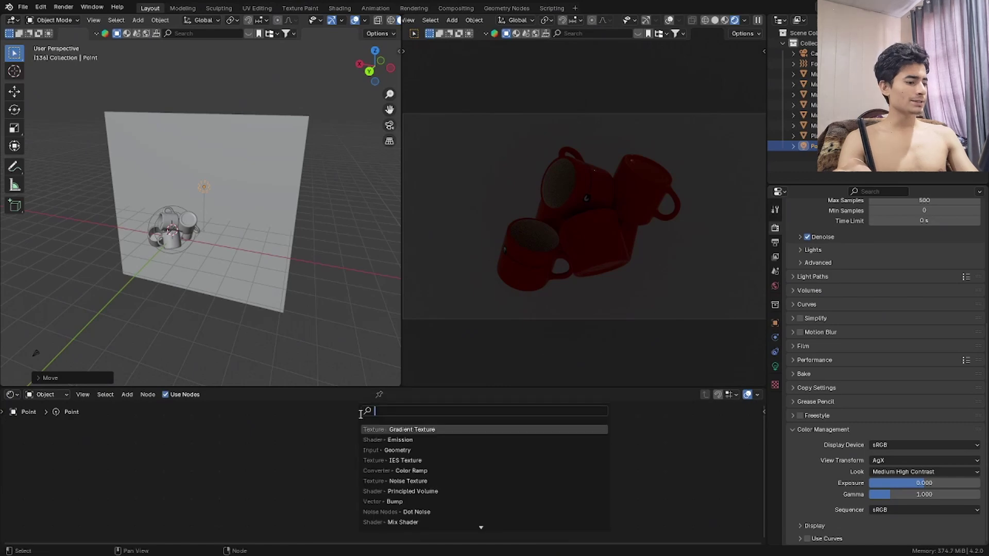
type("ues")
key("BackSpace")
key("BackSpace")
key("BackSpace")
type("ies")
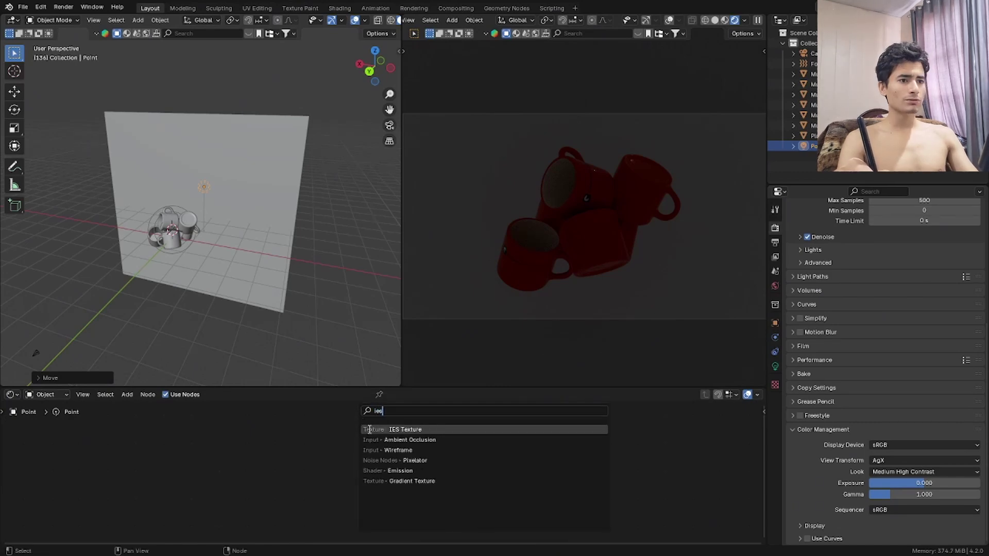
key("Return")
left_click(335, 446)
Step: Load the external IES file from the Downloads folder into the IES Texture node and connect Fac to the Emission strength
scroll(338, 449, "up", 2)
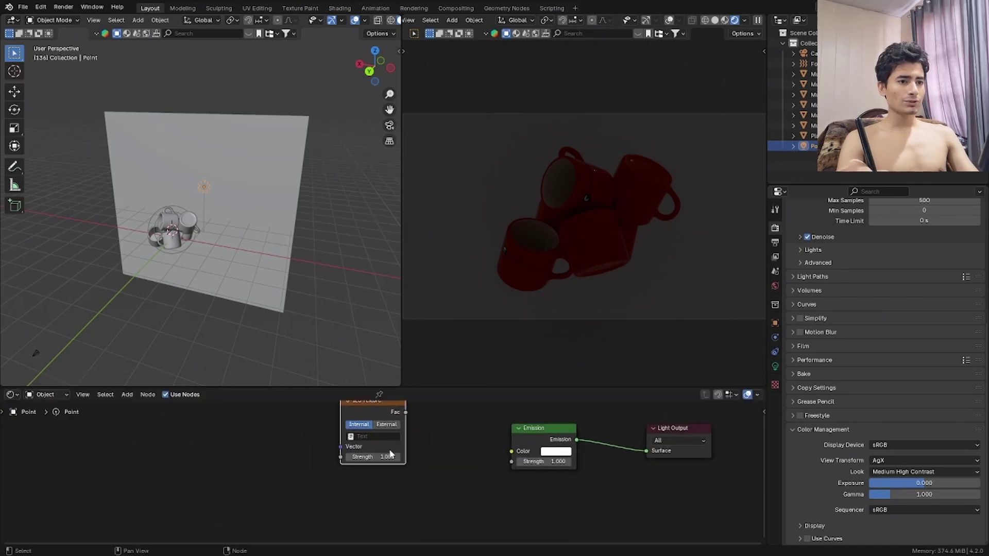
left_click(391, 438)
left_click(401, 451)
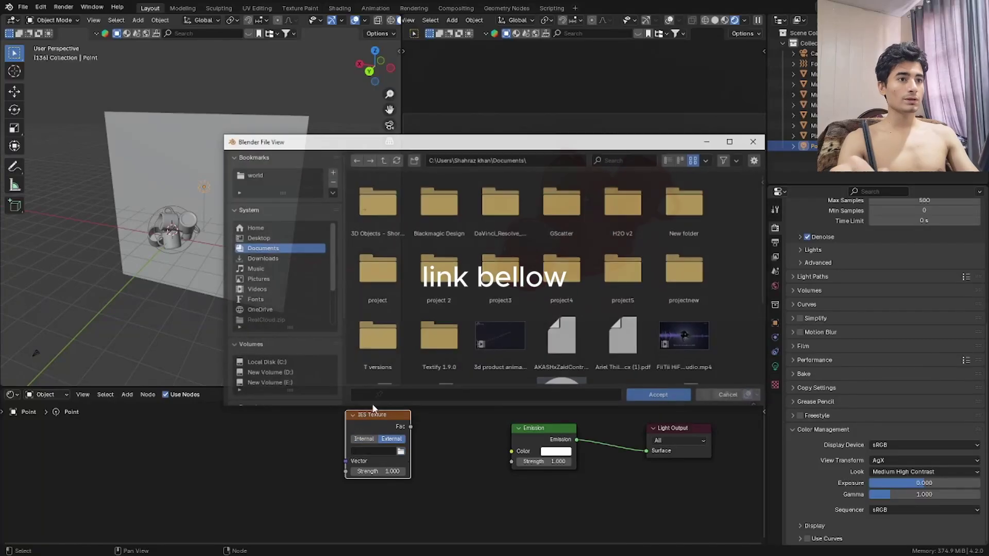
left_click(618, 161)
type("ies")
double_click(376, 201)
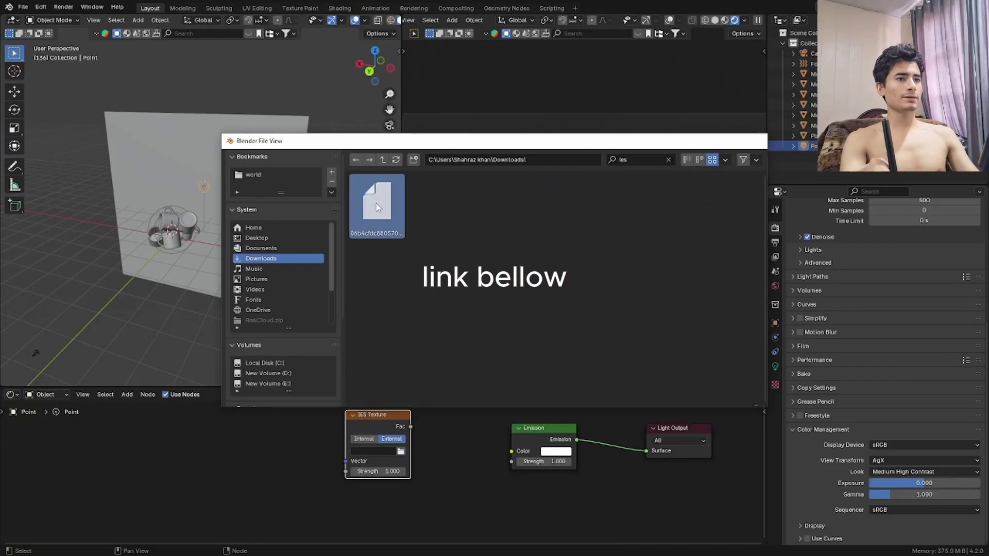
left_click_drag(390, 433, 506, 462)
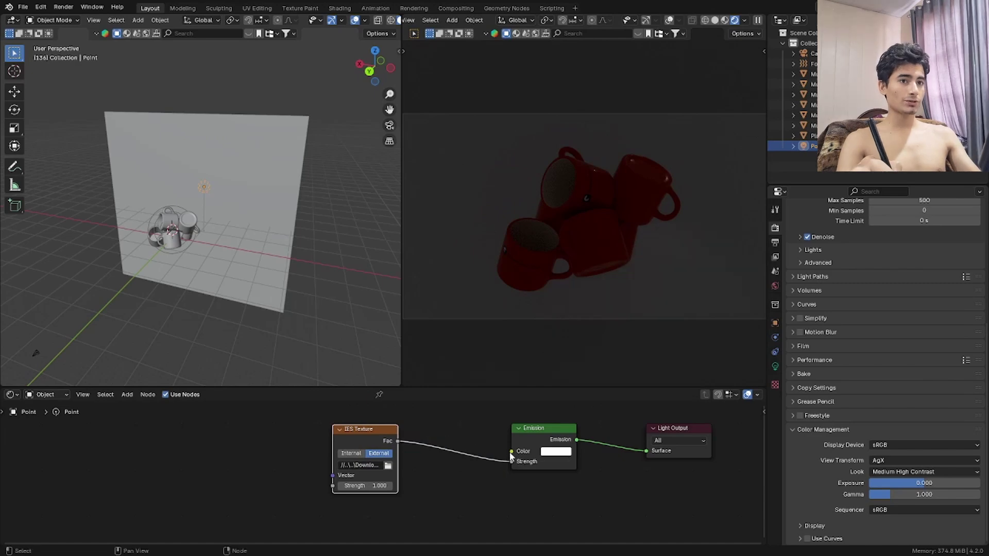
Step: Reposition the point light in the space between the mugs and the backdrop
middle_click_drag(269, 243, 174, 261)
key("g")
left_click(188, 226)
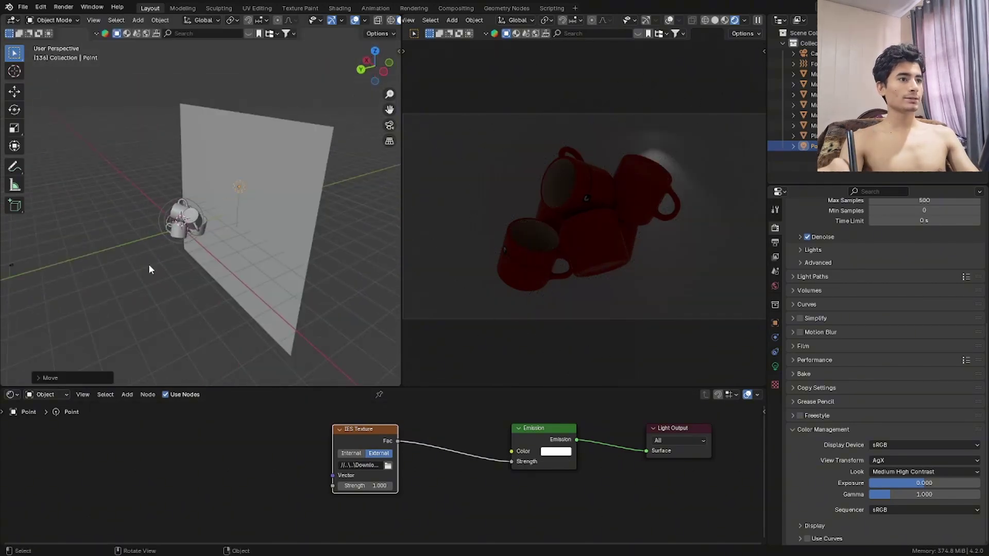
key("g")
left_click(141, 266)
Step: Set the point light's power to 1000 W
left_click(775, 366)
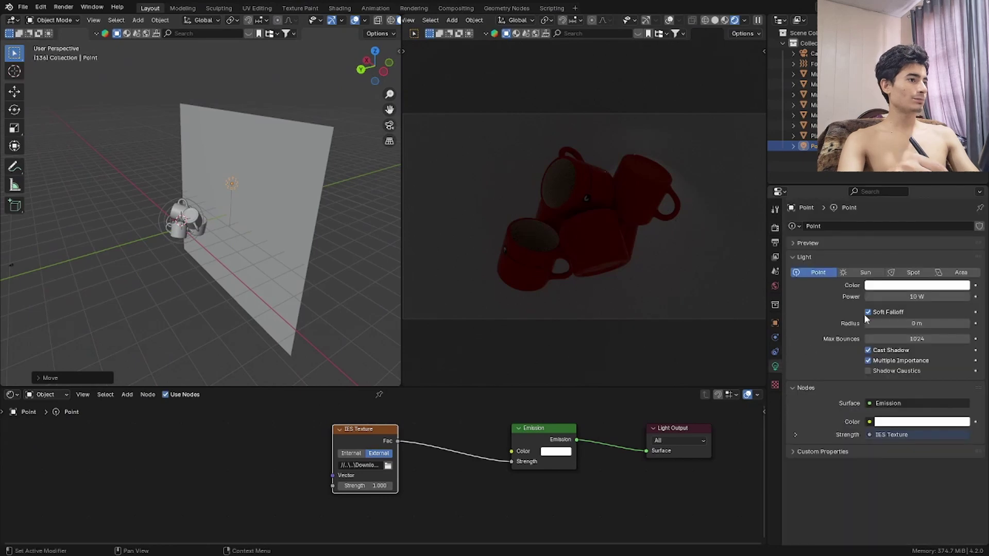
left_click(895, 299)
type("100")
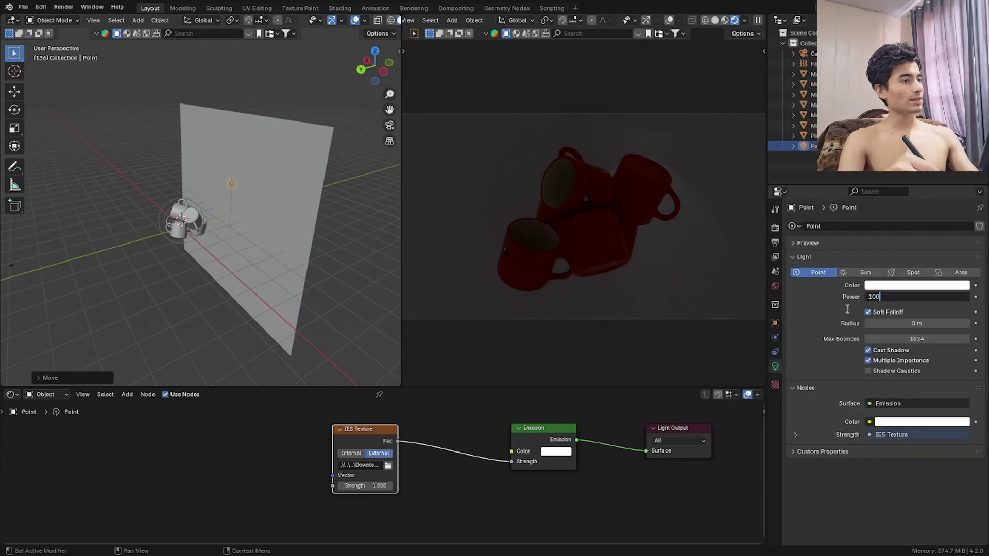
type("0")
key("Return")
Step: Raise the point light higher above the mugs so its cone falls on the backdrop behind them
middle_click_drag(242, 213, 278, 191)
key("g")
left_click(240, 141)
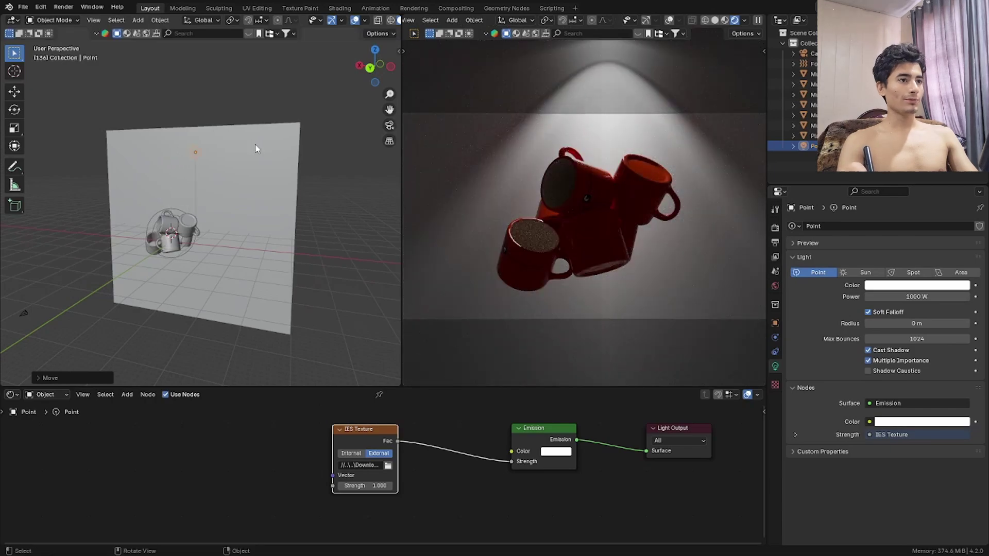
middle_click_drag(298, 187, 392, 214)
Step: Maximize the rendered camera view and shift the point light to align its cone just above the mugs
key("ctrl+space")
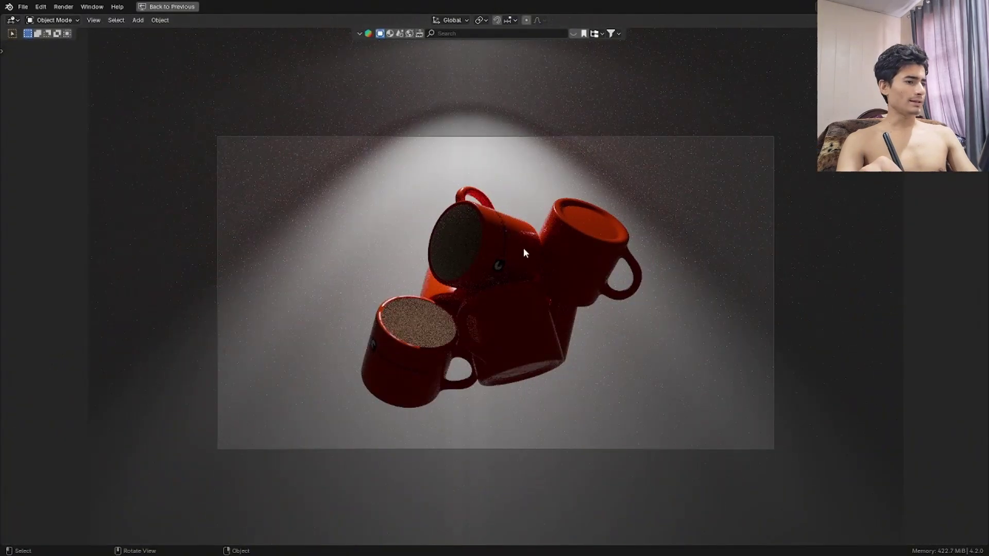
key("g")
left_click(539, 270)
key("g")
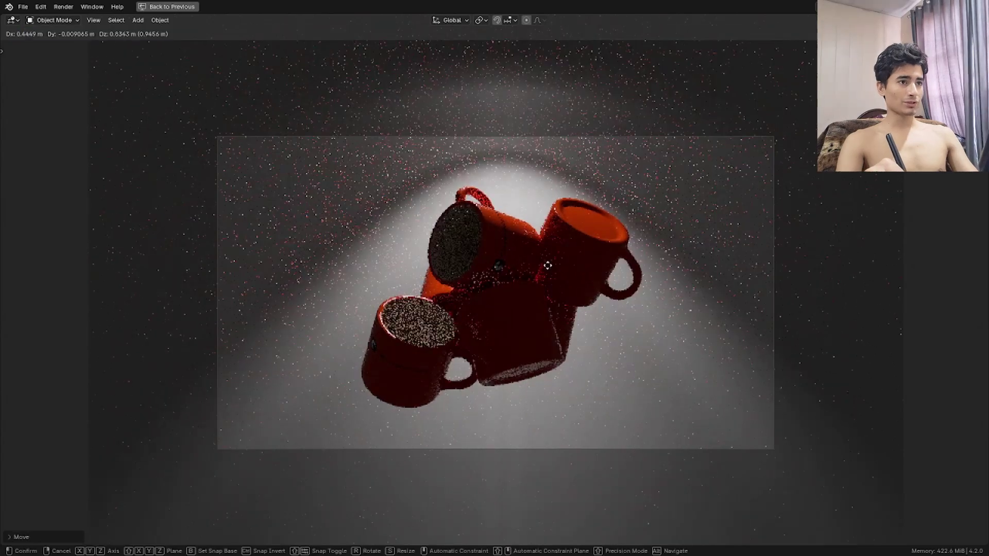
left_click(552, 257)
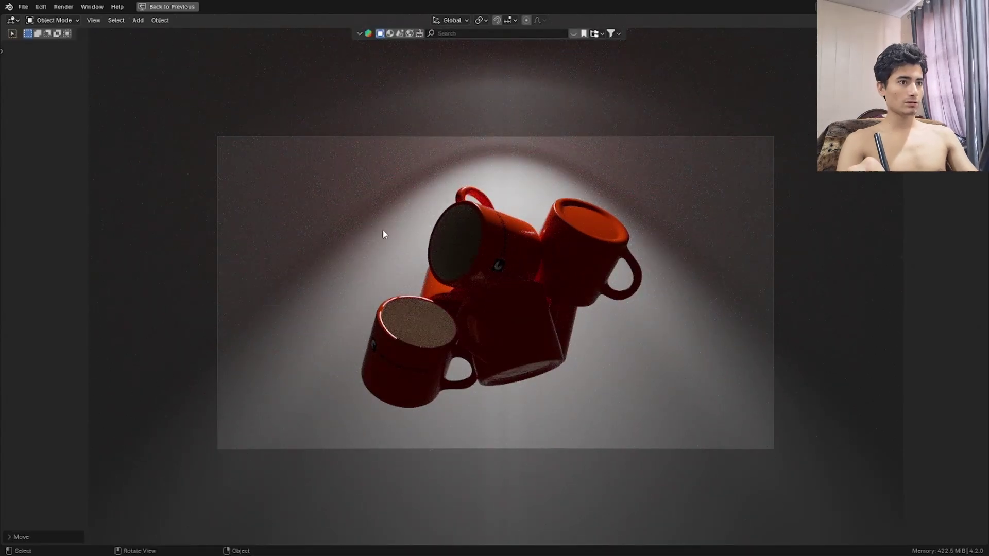
key("r")
key("r")
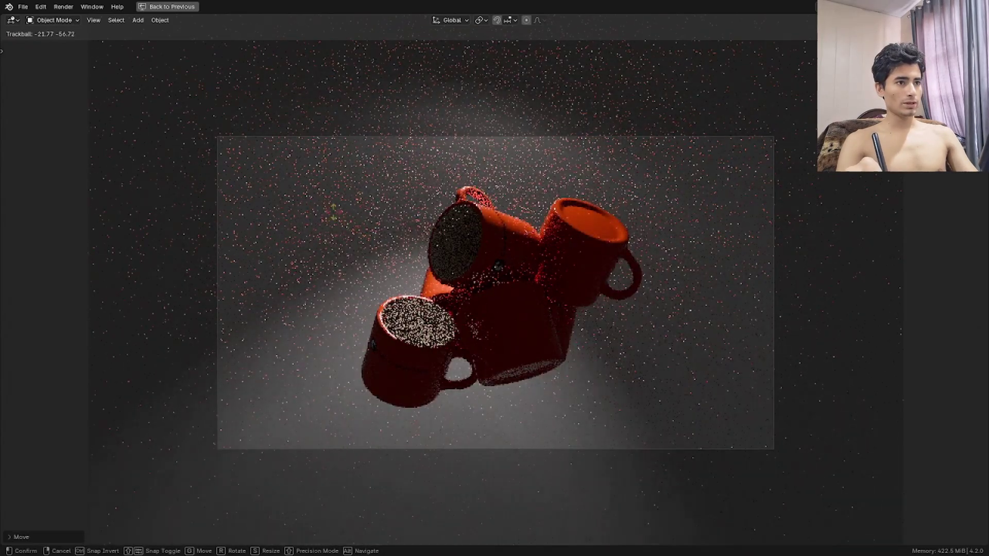
left_click(399, 230)
Step: Restore the full editor layout and add an area light
key("ctrl+space")
key("shift+a")
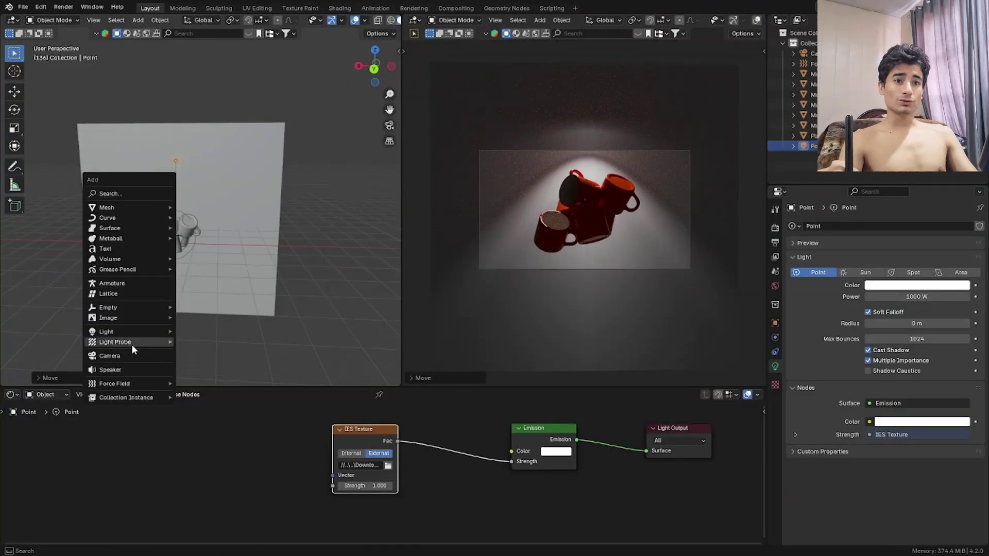
mouse_move(134, 313)
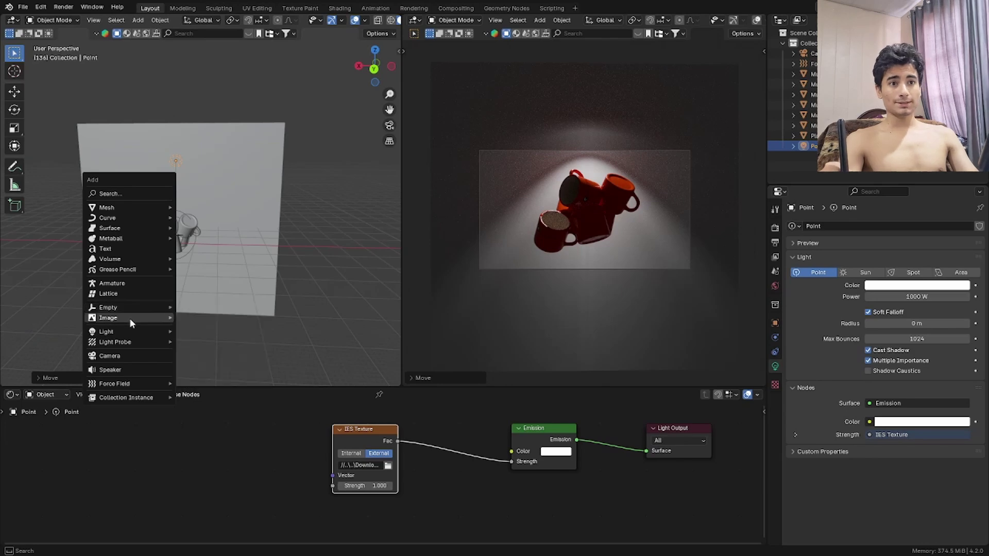
mouse_move(130, 333)
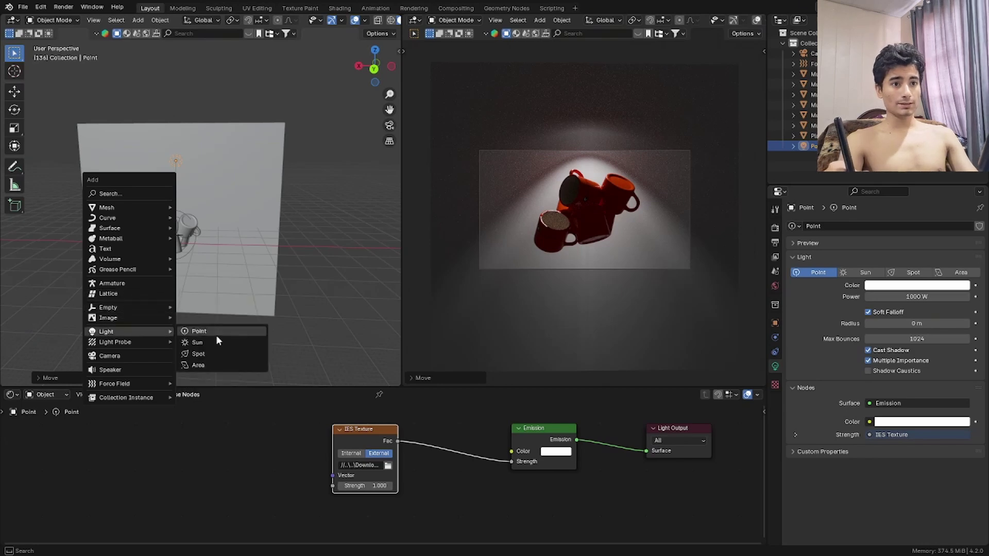
left_click(213, 364)
Step: Raise the area light along the Z axis above the mugs and scale it up
middle_click_drag(211, 308, 205, 236)
key("g")
key("z")
key("Return")
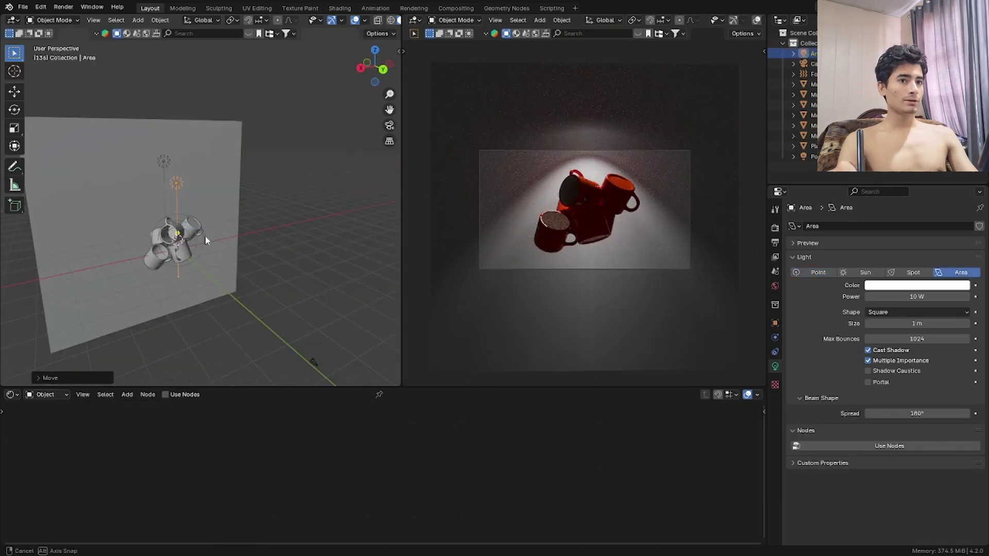
key("s")
left_click(170, 189)
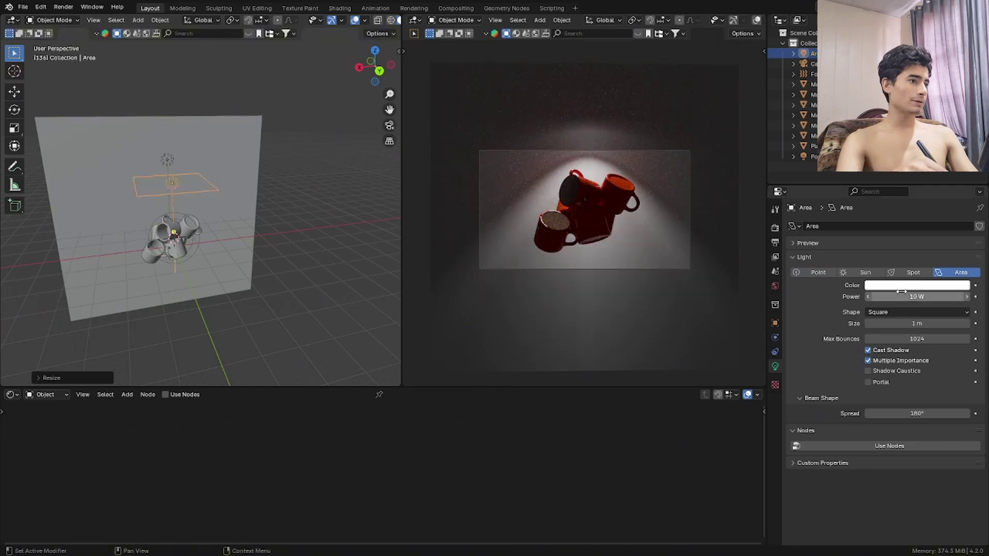
Step: Set the area light's power to 500 W and its beam spread to 30°
left_click(886, 297)
type("800")
key("Return")
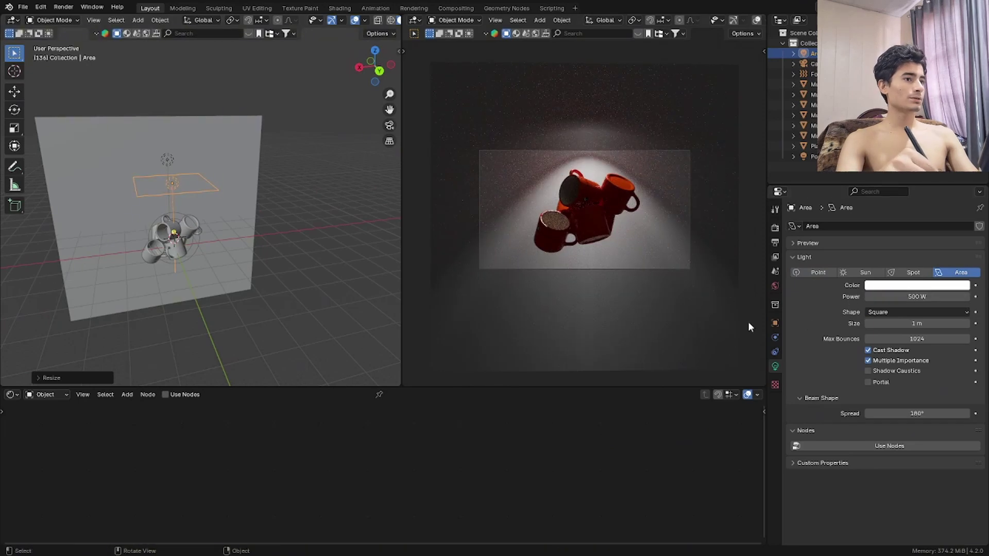
left_click(881, 414)
type("3")
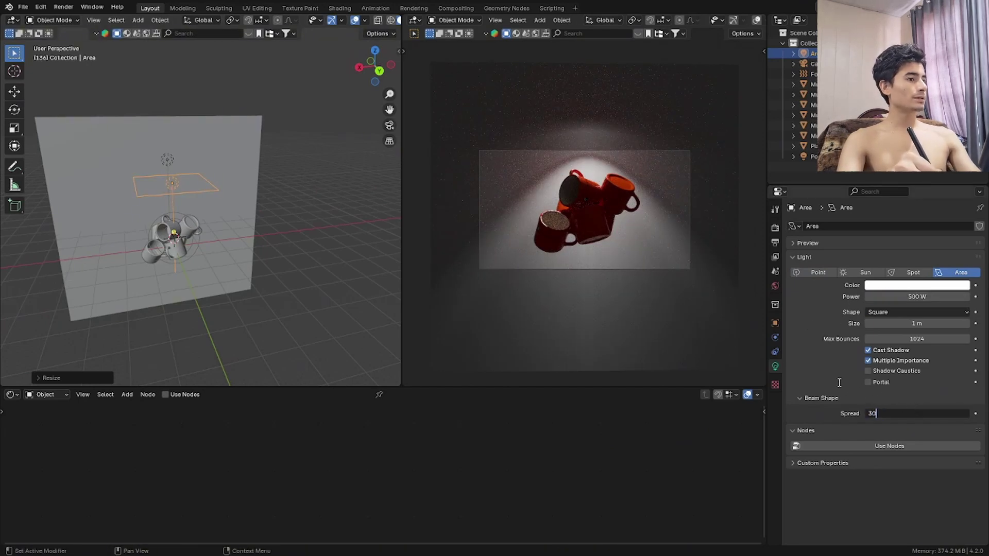
type("0")
key("Return")
Step: Set the area light's power to 100 W
left_click(896, 297)
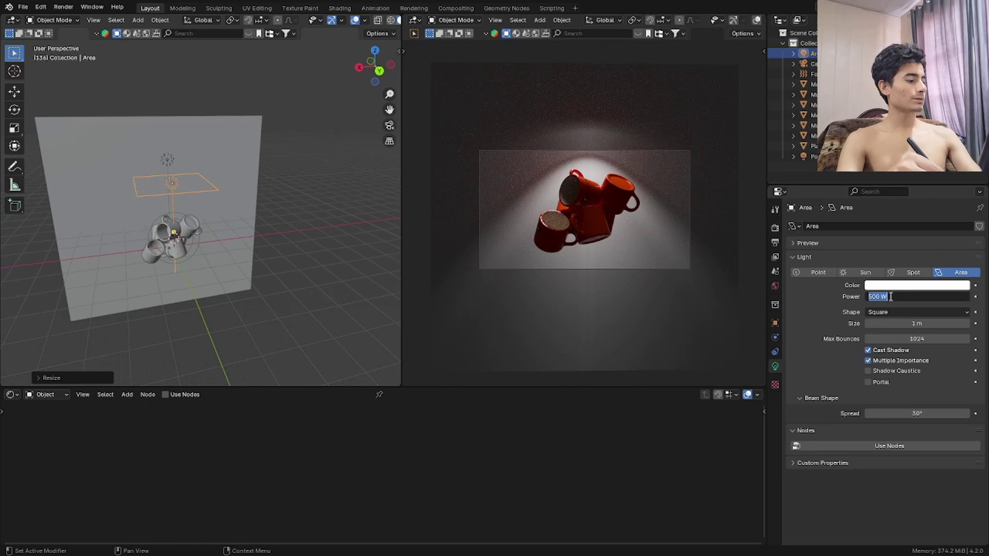
type("100")
key("Return")
Step: Move the area light to the upper front side of the mugs and tilt it towards them
middle_click_drag(234, 235, 192, 195)
key("g")
left_click(325, 199)
key("r")
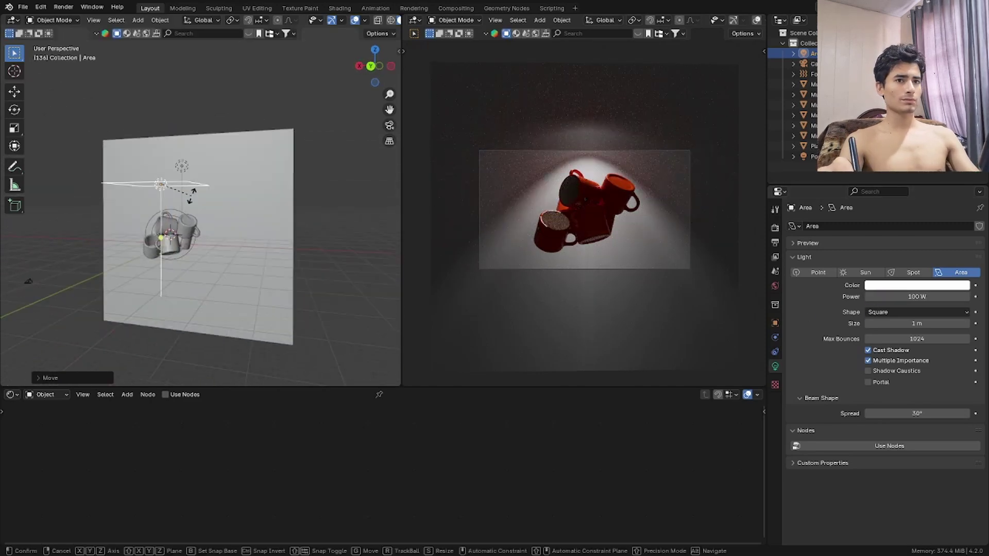
left_click(149, 222)
middle_click_drag(150, 221, 88, 177)
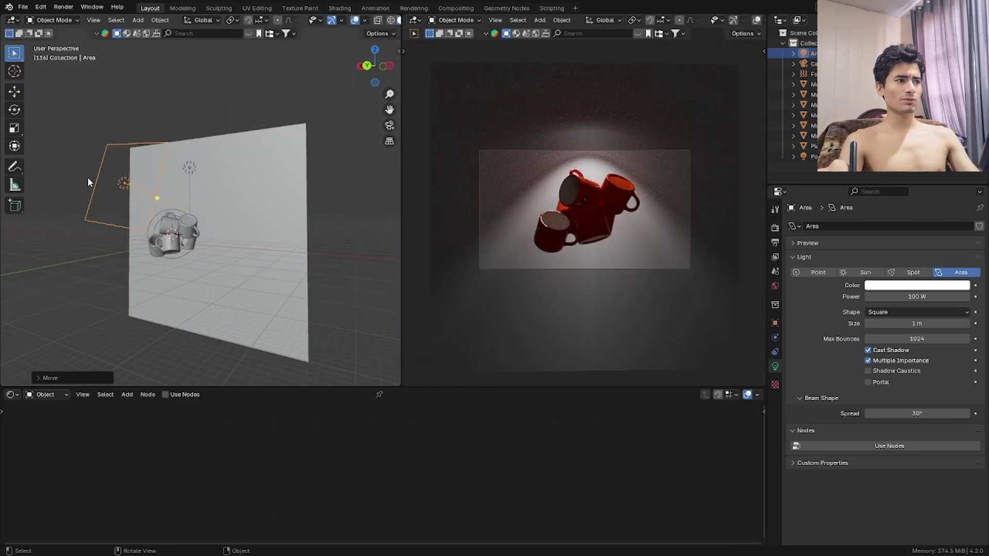
Step: Set the area light's power to 1000 W
left_click(876, 297)
left_click(876, 297)
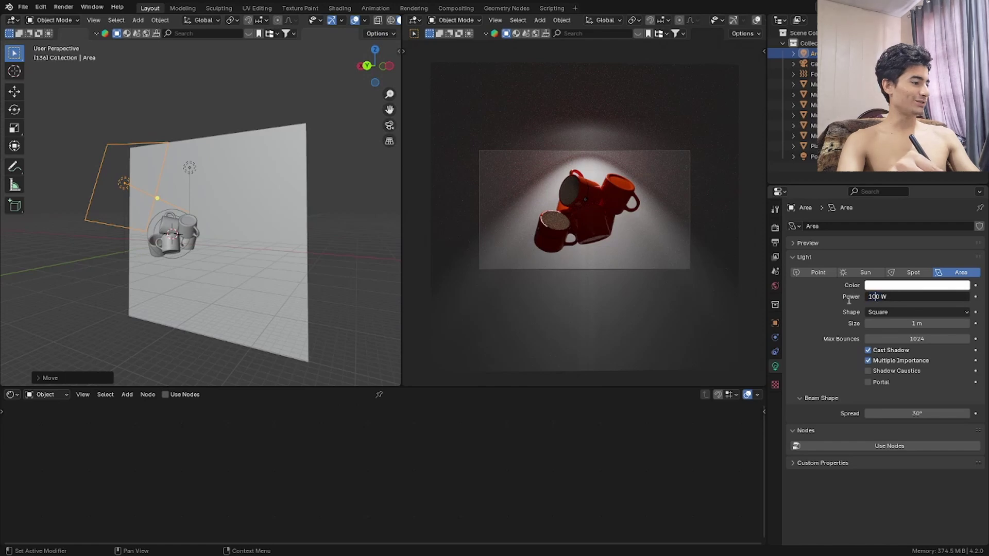
type("0")
key("Return")
Step: Rotate the area light slightly to re-aim it at the mugs and set its power to 2000 W
middle_click_drag(103, 232, 30, 284)
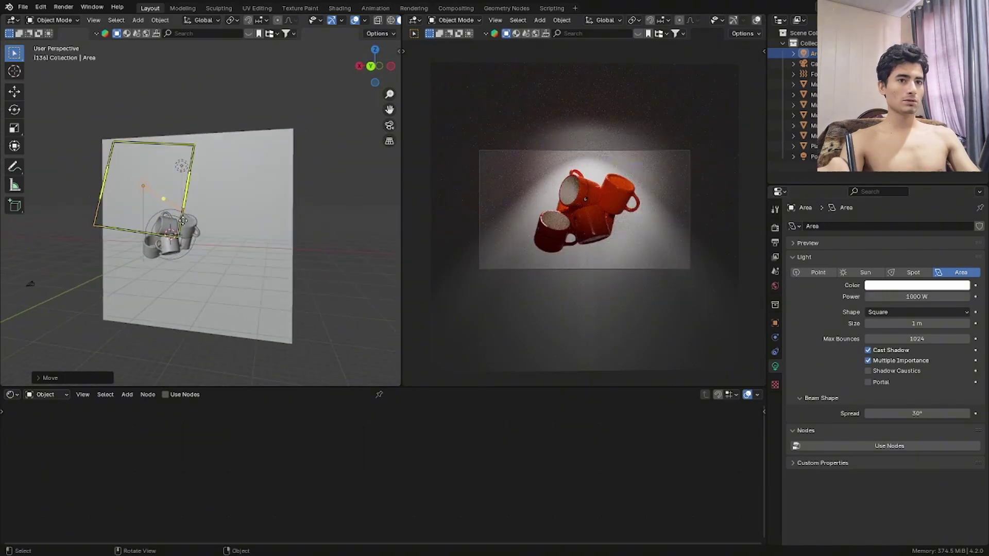
middle_click_drag(183, 219, 134, 222)
key("r")
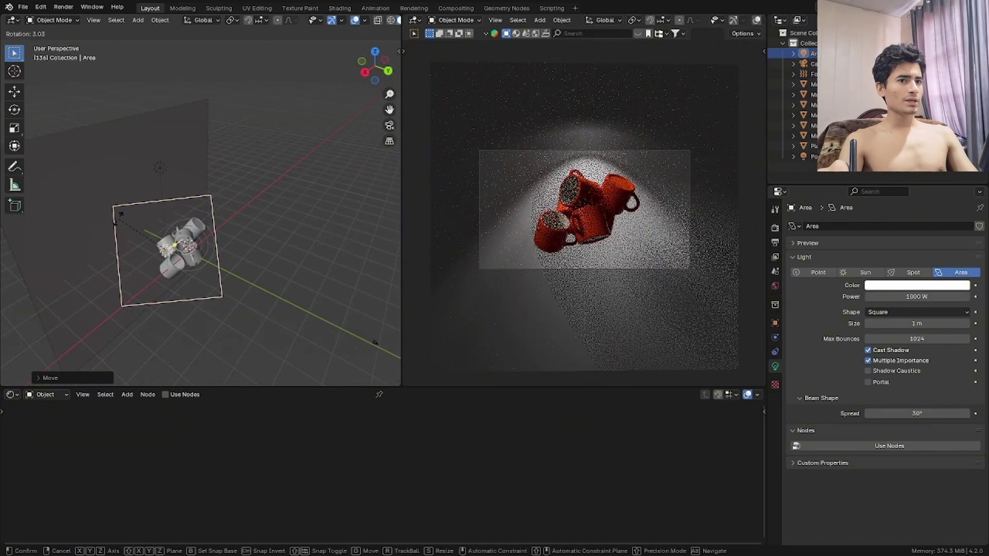
left_click(307, 251)
left_click(875, 297)
left_click(870, 296)
key("BackSpace")
type("2")
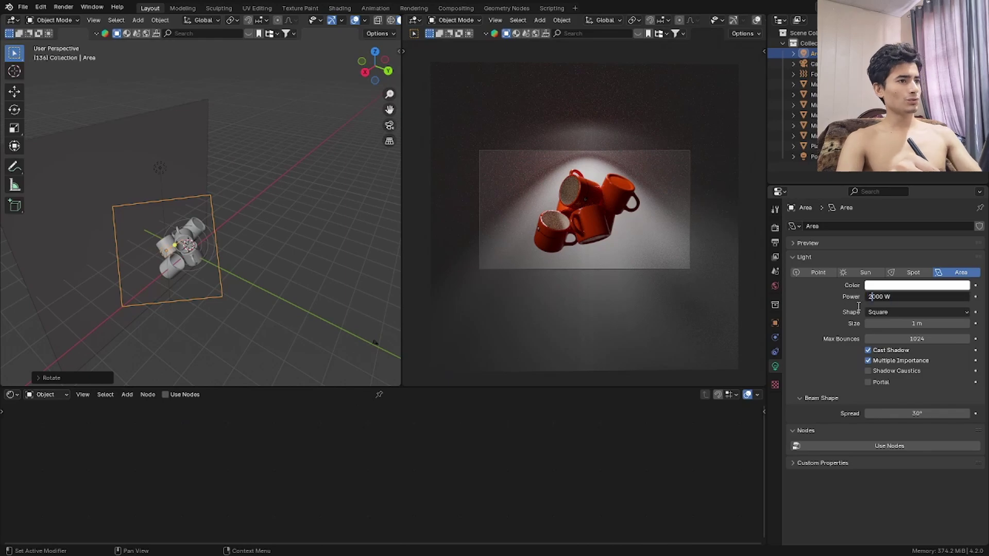
key("Return")
Step: Duplicate the area light, place the copy below the mugs and rotate it to point up at them
middle_click_drag(170, 258, 124, 194)
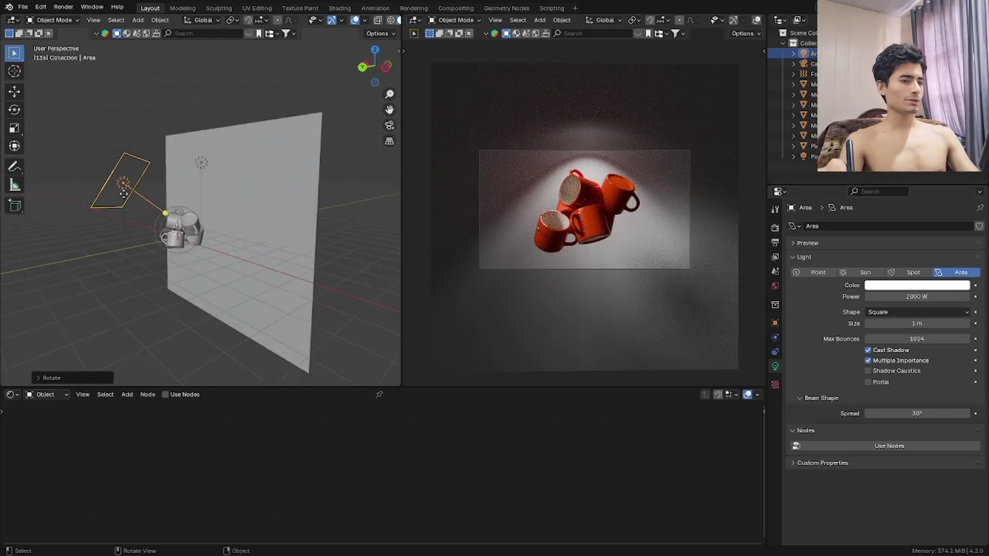
key("shift+d")
left_click(248, 381)
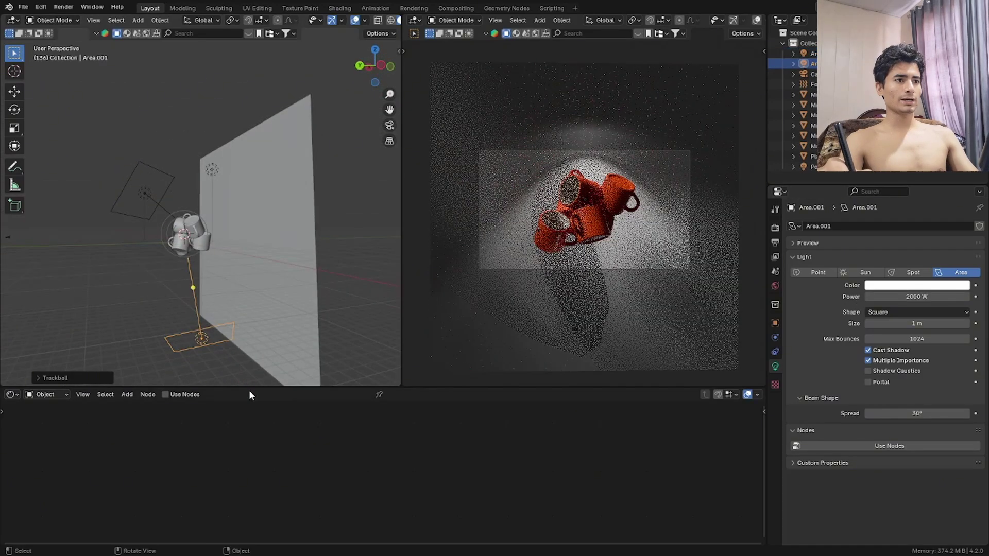
middle_click_drag(247, 361, 288, 289)
Step: Set the World background strength to 0
left_click(776, 286)
left_click(922, 304)
type("000")
key("Return")
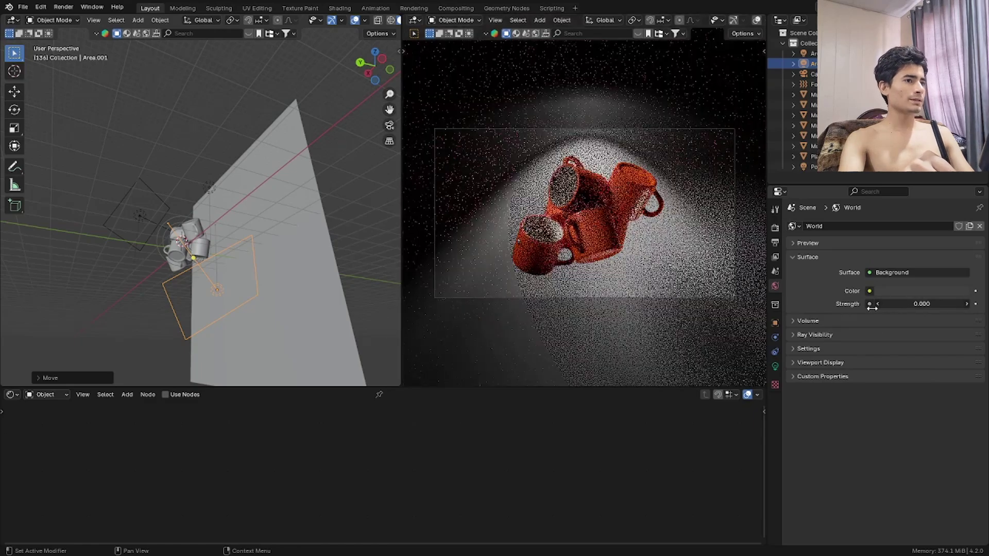
Step: Set the rendered viewport's compositor to Camera and switch the shader editor area to the Compositor with Use Nodes enabled
scroll(722, 21, "down", 4)
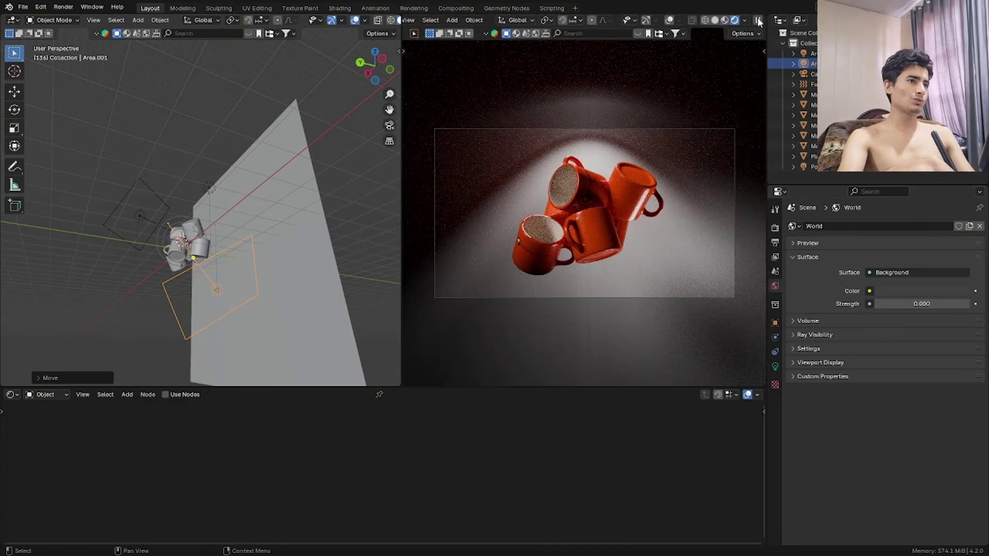
left_click(744, 20)
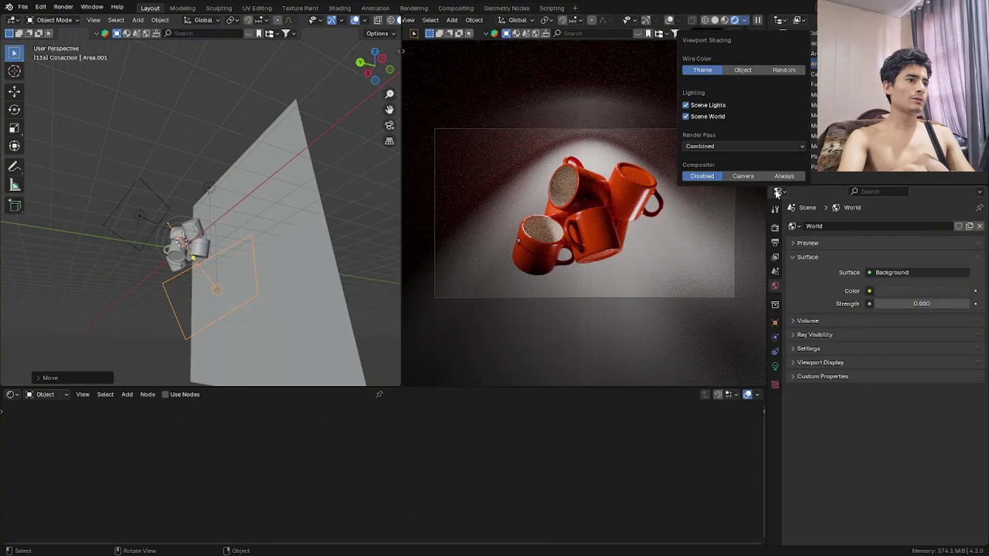
left_click(12, 394)
left_click(58, 457)
left_click(116, 394)
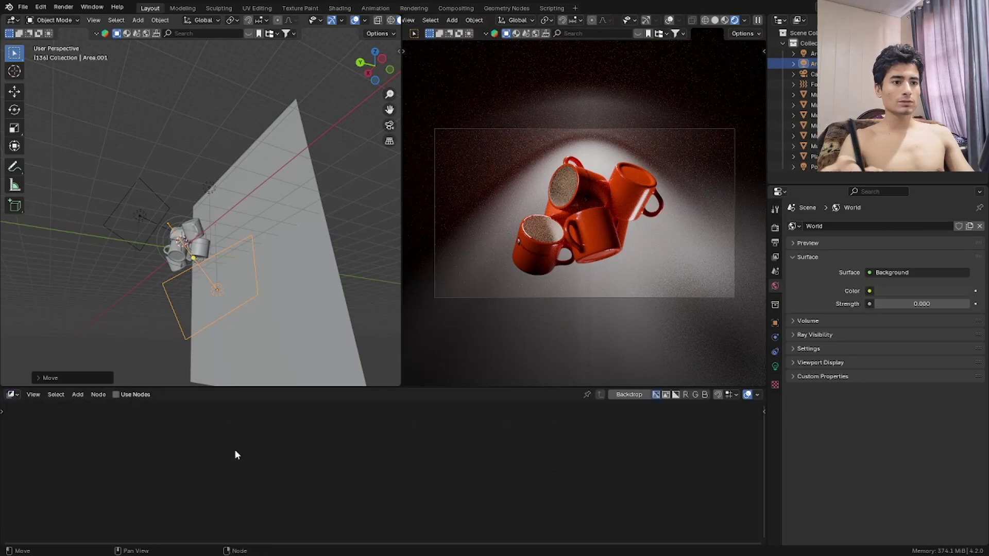
left_click_drag(505, 447, 247, 459)
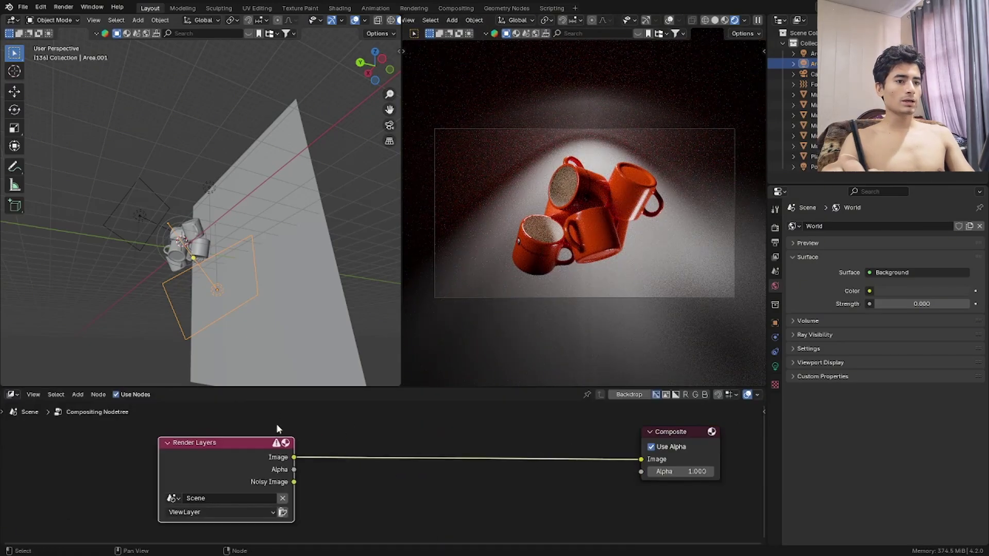
Step: Add a Color Balance node on the link between the Render Layers and Composite nodes
key("shift+a")
left_click(291, 398)
type("colo")
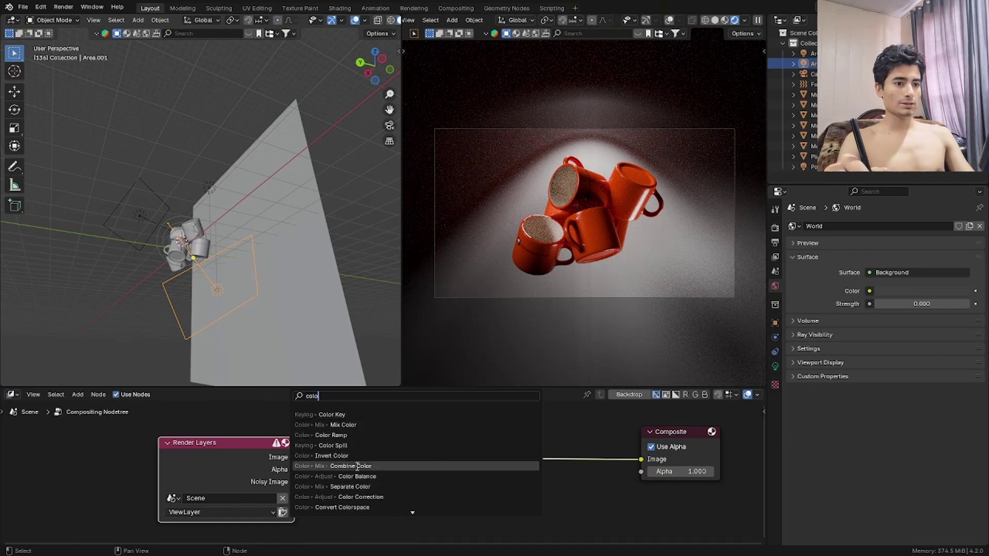
left_click(355, 476)
left_click(377, 446)
Step: Raise the Color Balance gain slightly and tint its gamma towards pale cyan
scroll(413, 465, "up", 5)
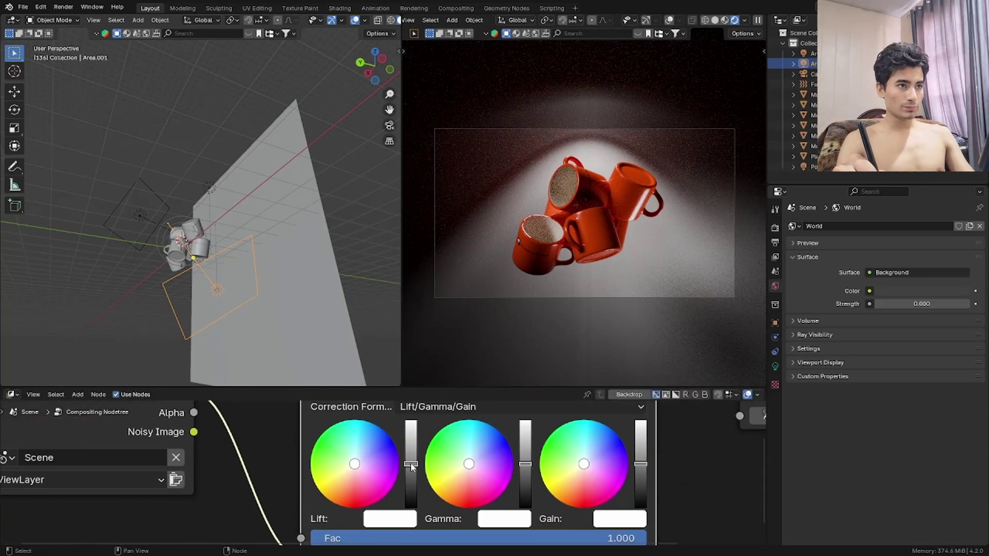
scroll(464, 466, "right", 5, "ctrl")
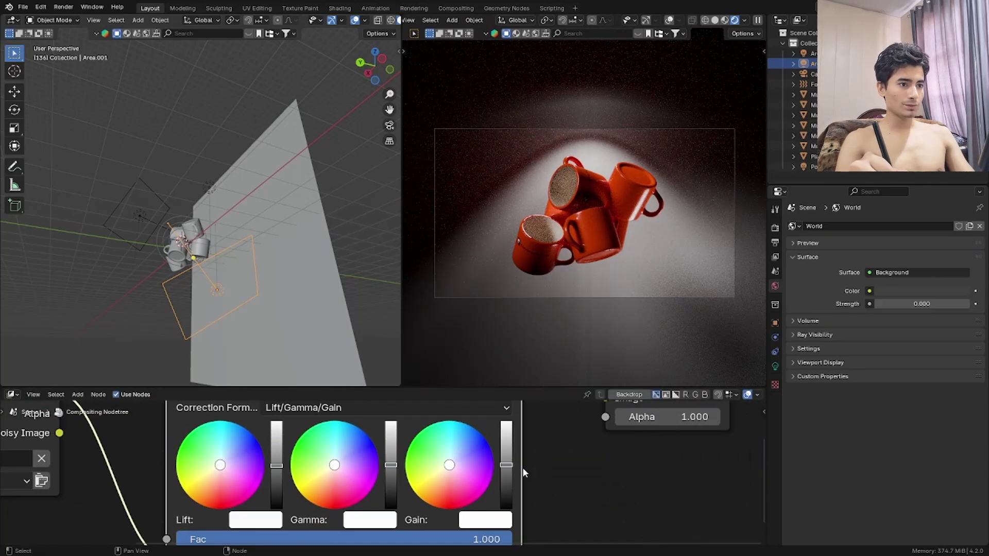
left_click_drag(507, 465, 508, 461)
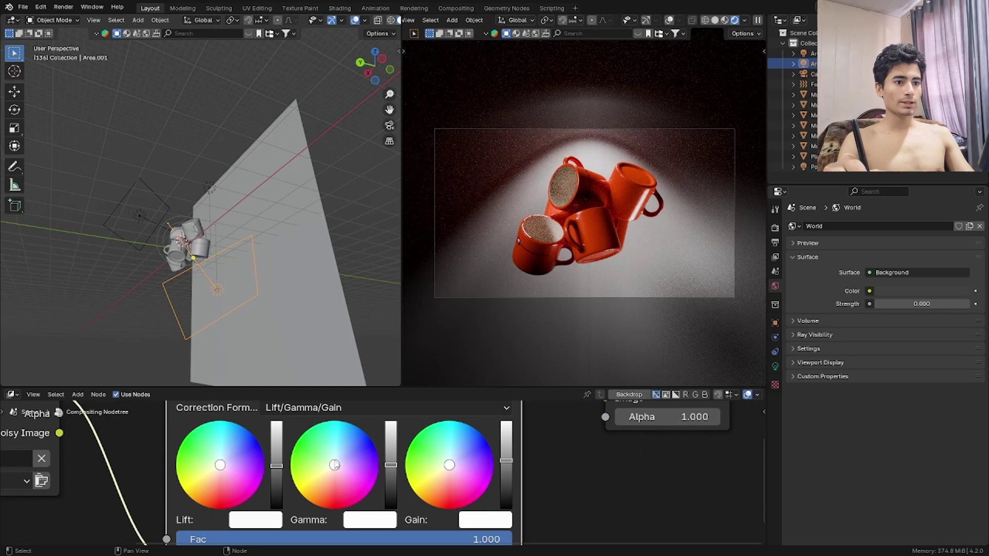
left_click_drag(334, 465, 335, 448)
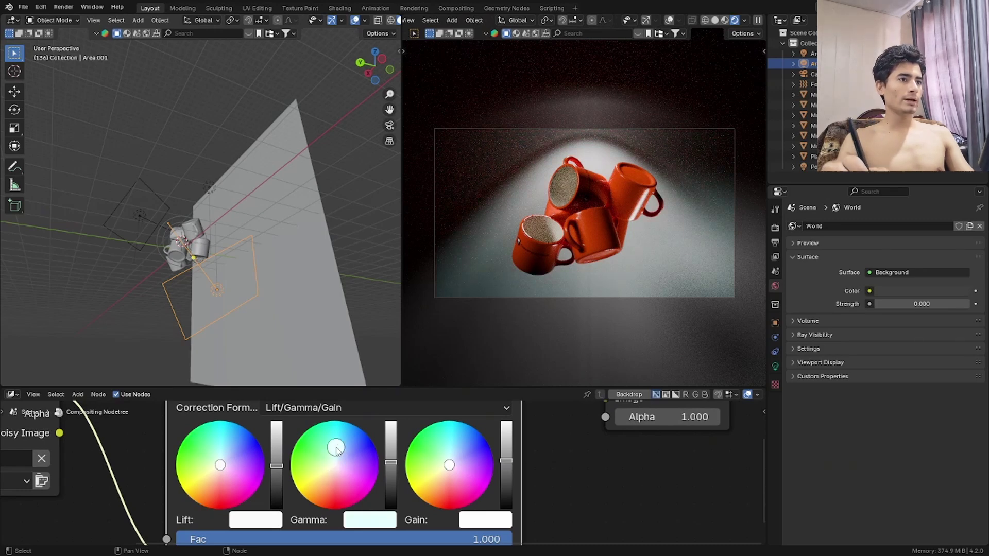
Step: Maximize the camera viewport to check the graded scene and render the current frame as an image
key("ctrl+space")
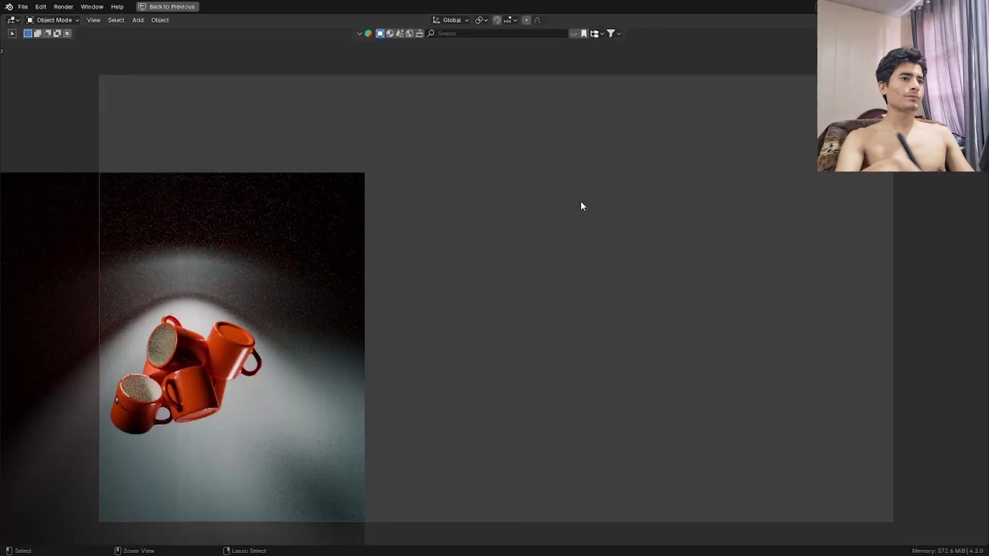
scroll(763, 196, "down", 1)
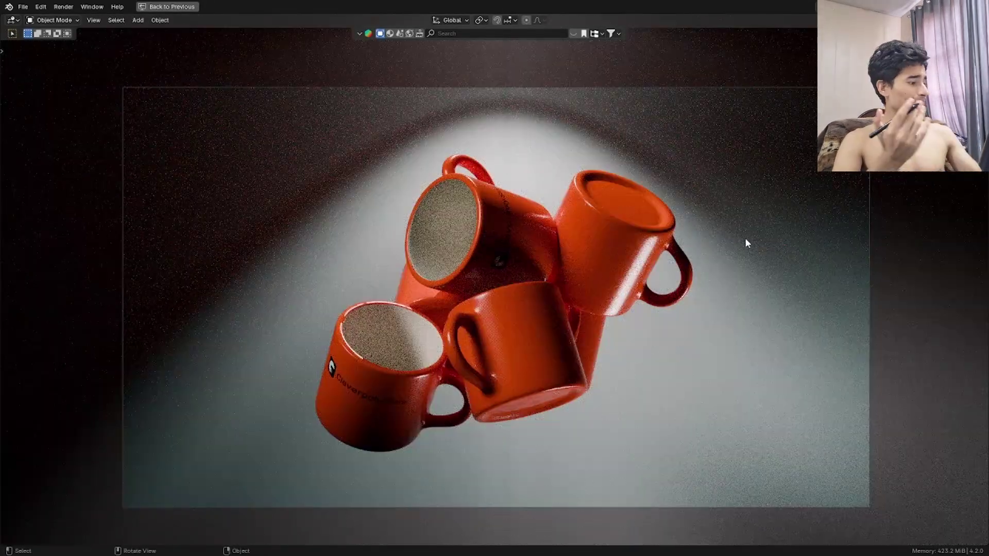
key("F12")
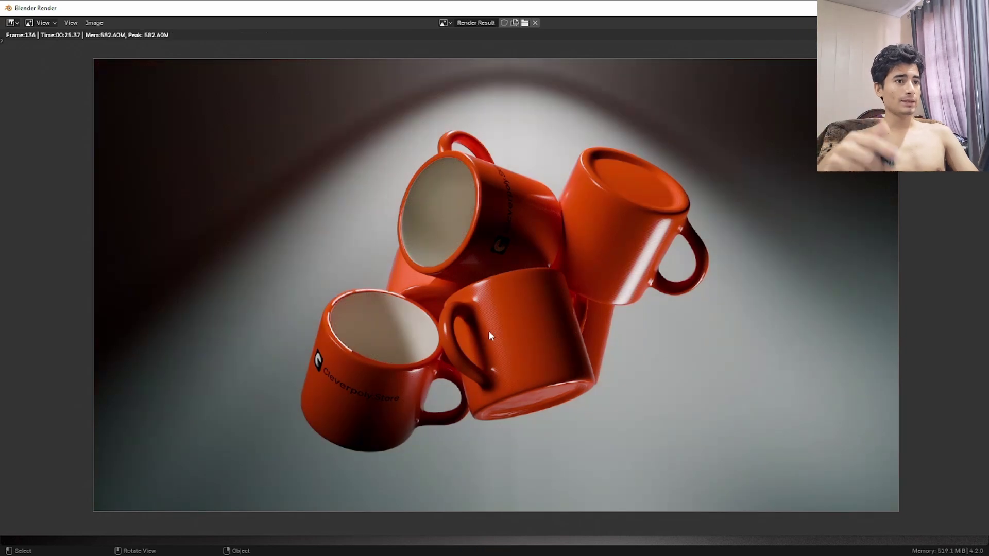
scroll(433, 351, "up", 1)
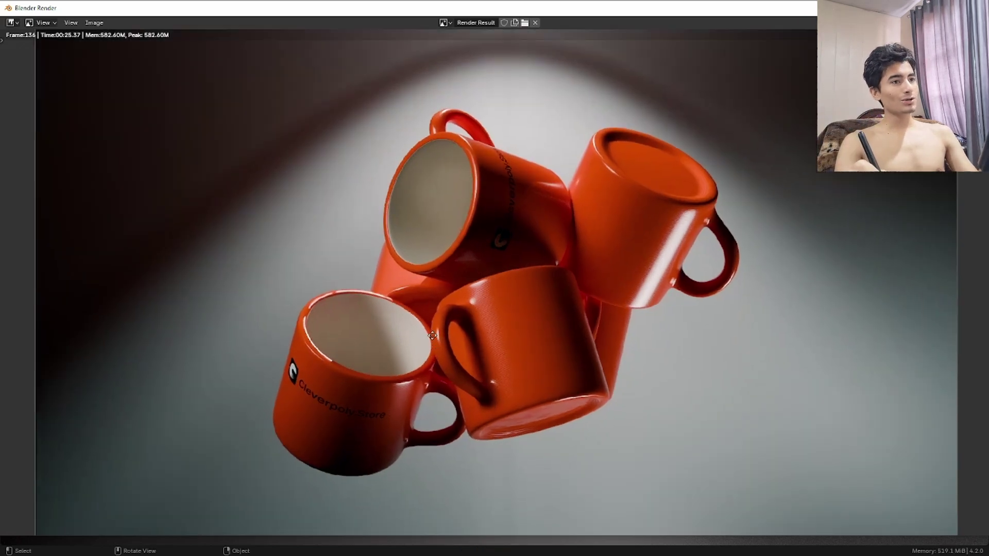